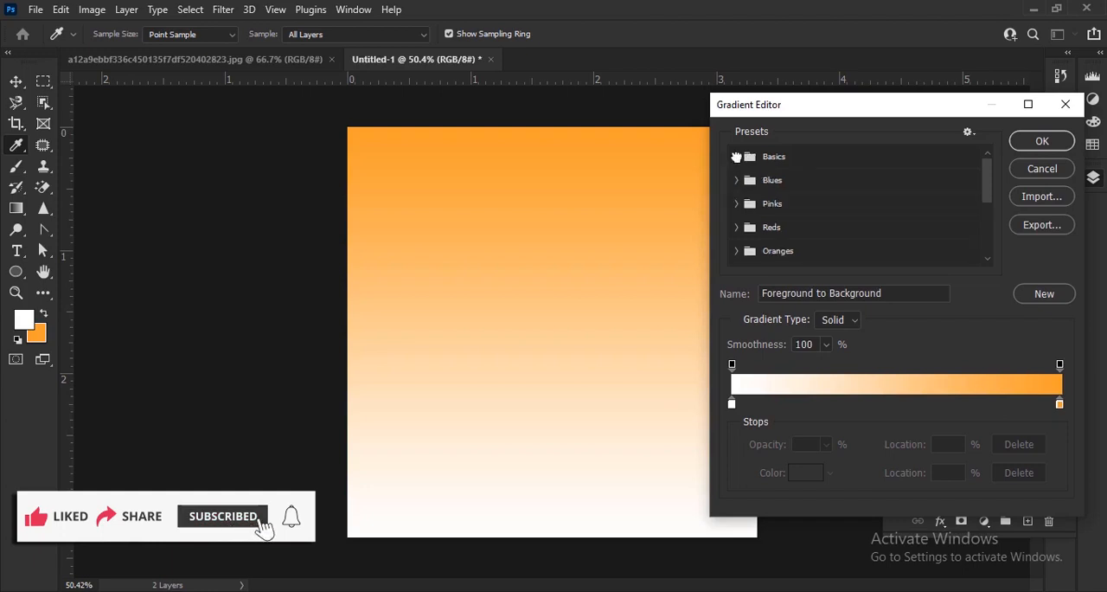
Set the fill gradient's start stop to dark red #670000 and its end stop to bright red #ff0000
double_click(732, 404)
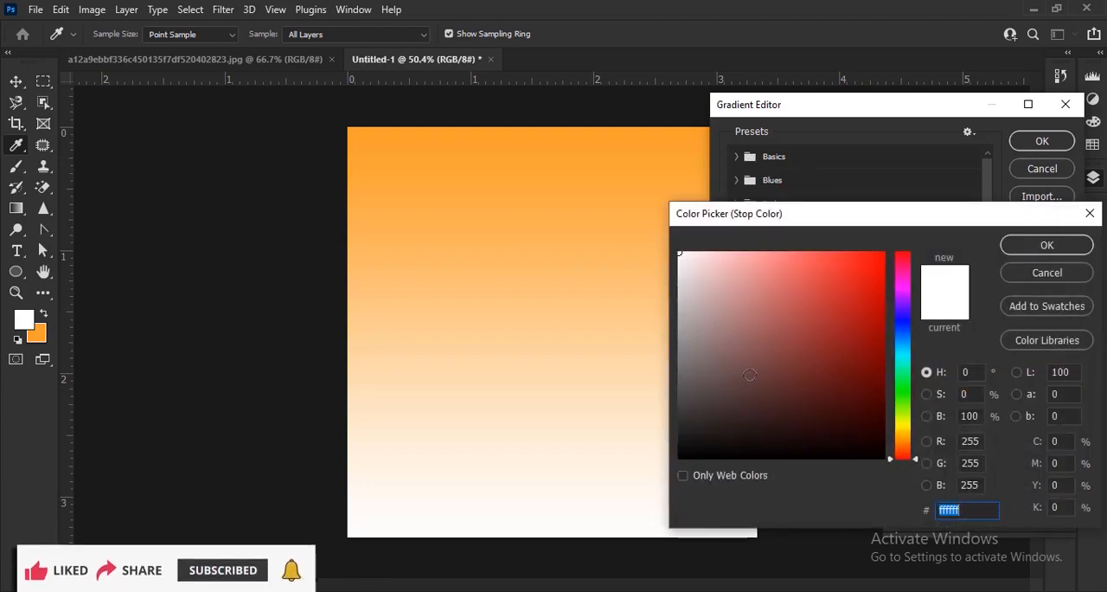
mouse_move(731, 410)
mouse_down()
mouse_move(825, 373)
mouse_move(922, 391)
mouse_move(939, 375)
mouse_up()
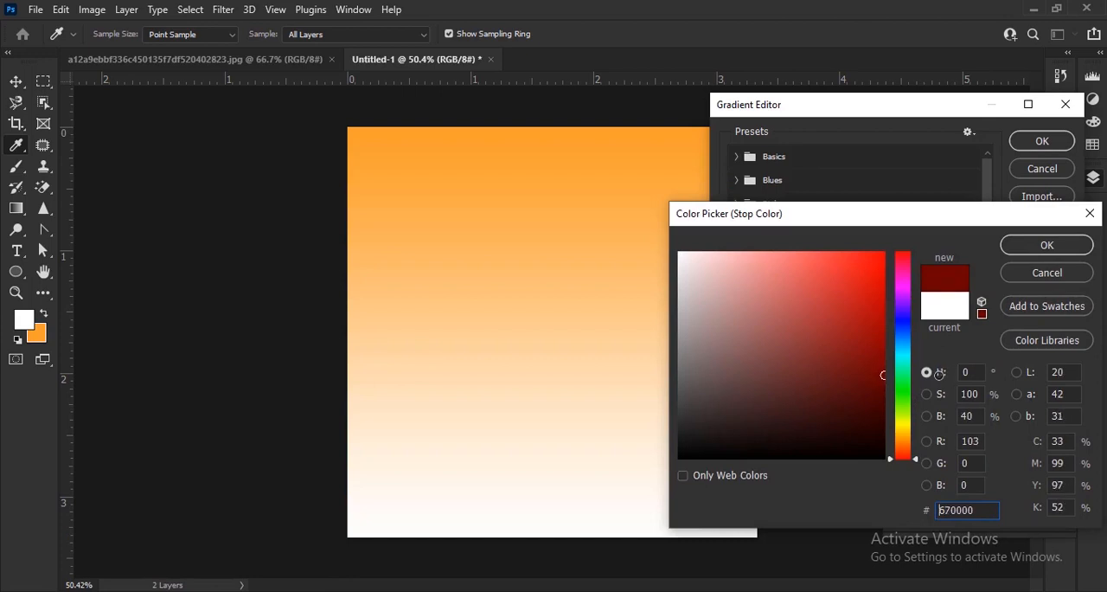
click(1038, 258)
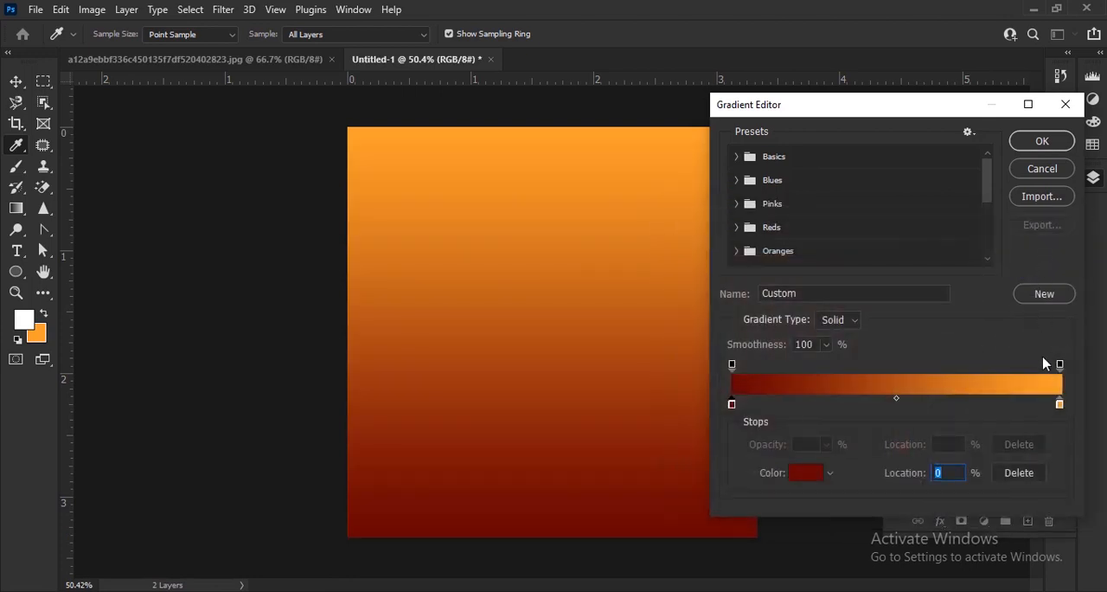
double_click(1060, 404)
text(ff9000)
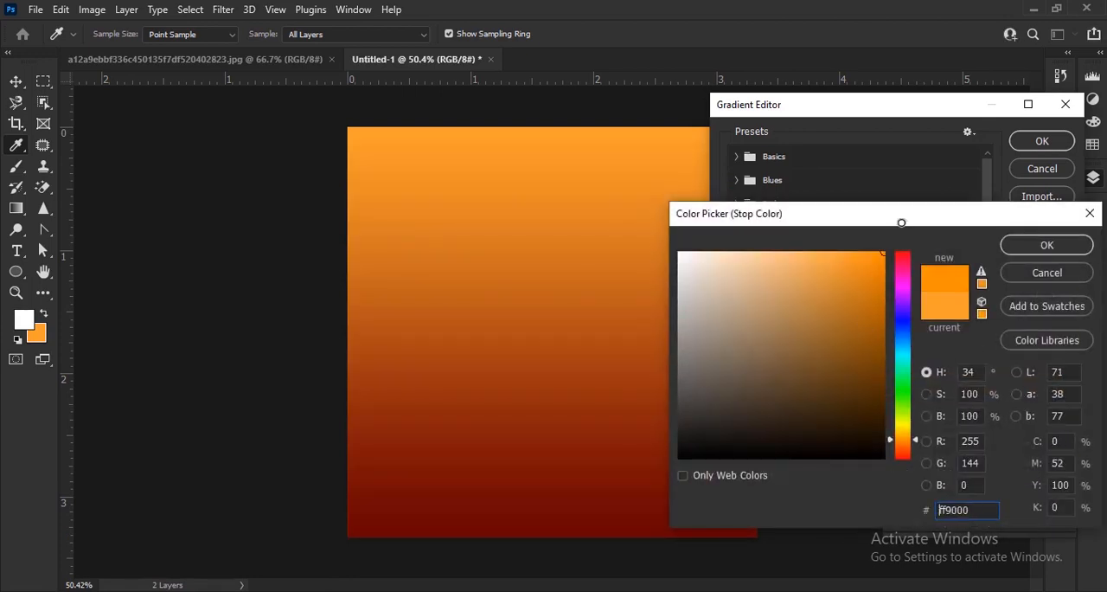
drag(898, 419, 905, 482)
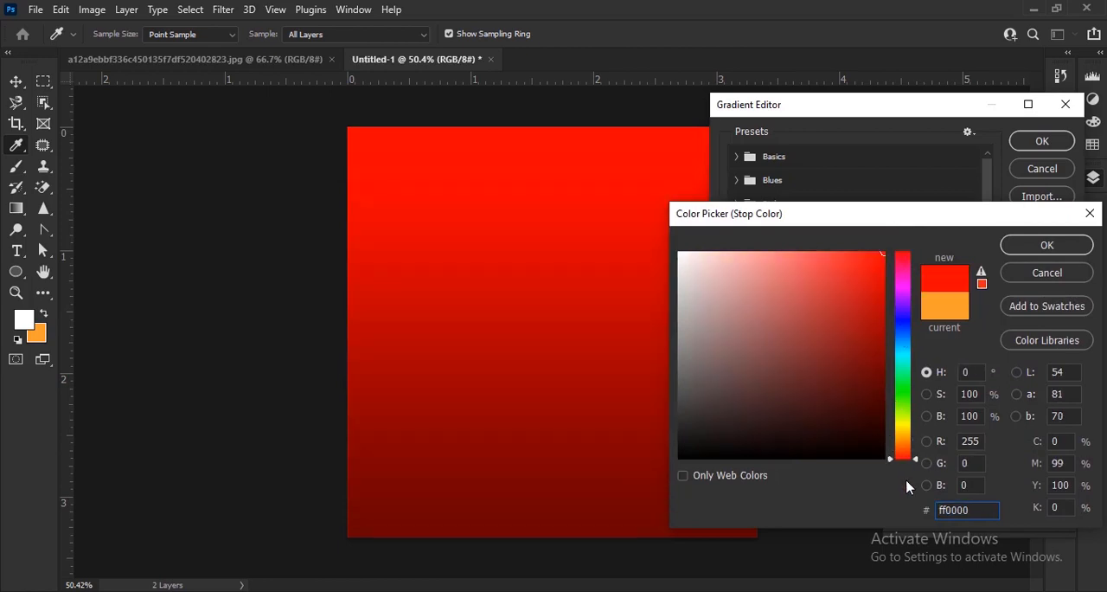
click(1021, 250)
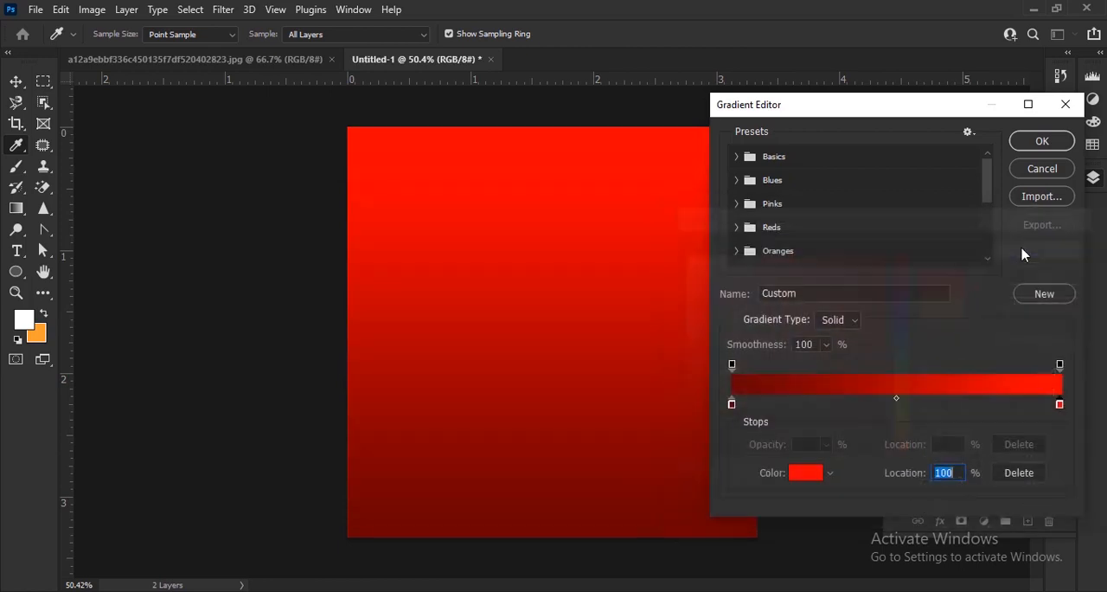
click(1041, 142)
Make the gradient fill radial, reverse it, scale it to 161% and apply it to the background
click(871, 171)
click(864, 188)
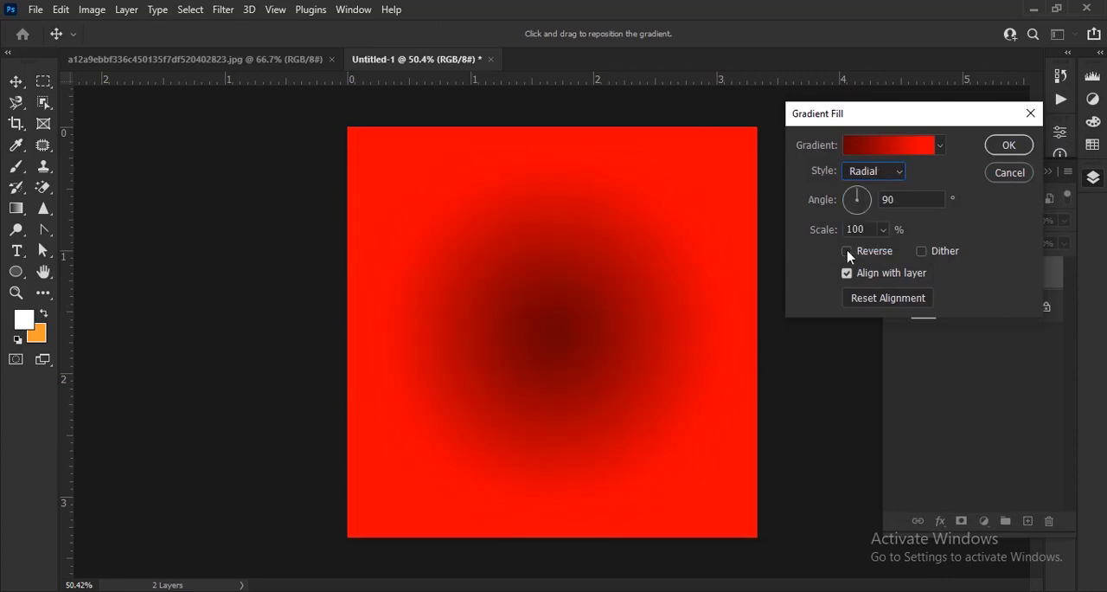
click(847, 251)
drag(822, 232, 877, 232)
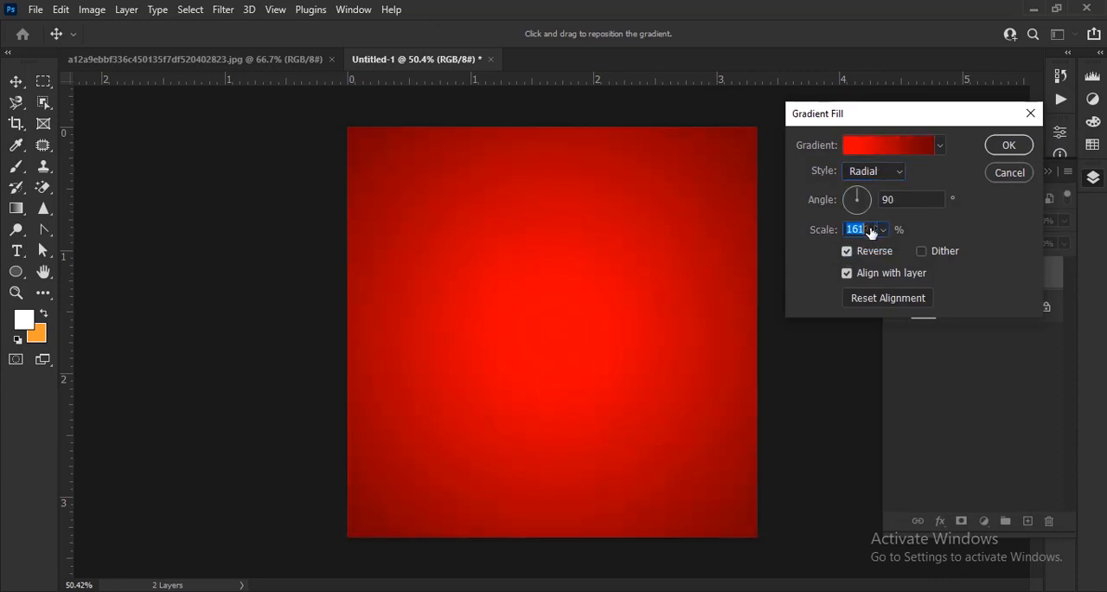
click(1008, 144)
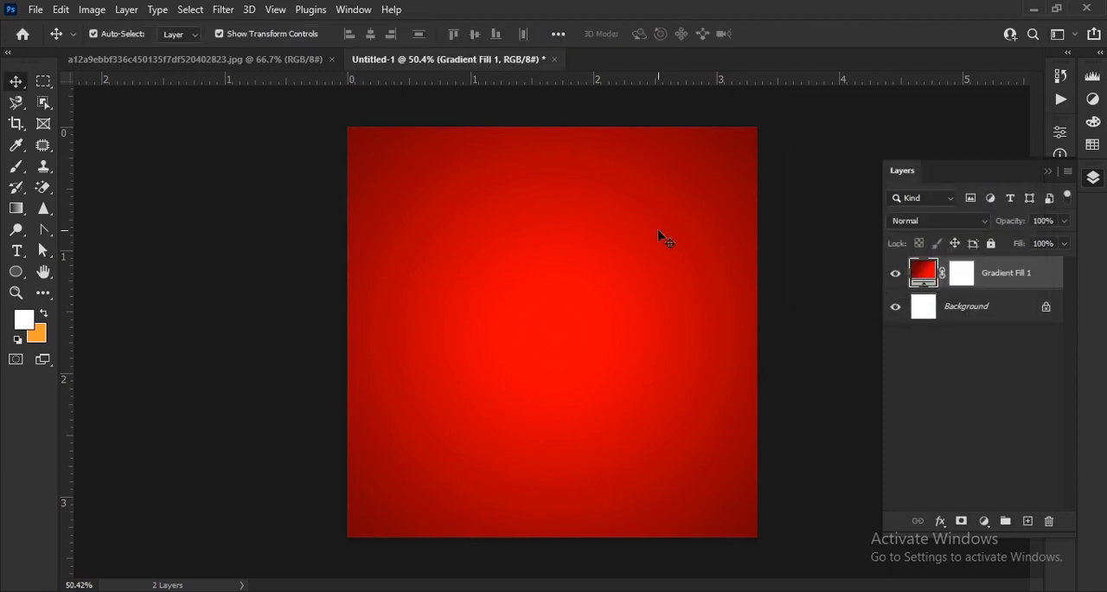
Place five vertical guides, one at the canvas centre and two on each side, at about 0.23, 0.93, 1.67, 2.4 and 3.05 on the ruler
scroll(662, 238, down, 2)
scroll(543, 151, up, 1)
scroll(547, 150, up, 1)
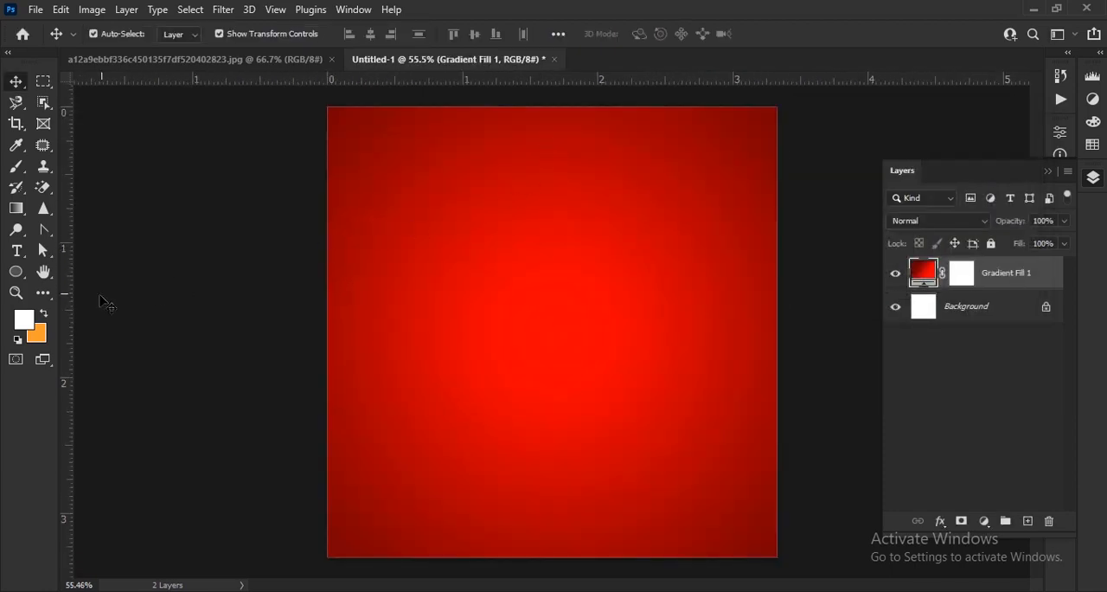
drag(66, 302, 548, 296)
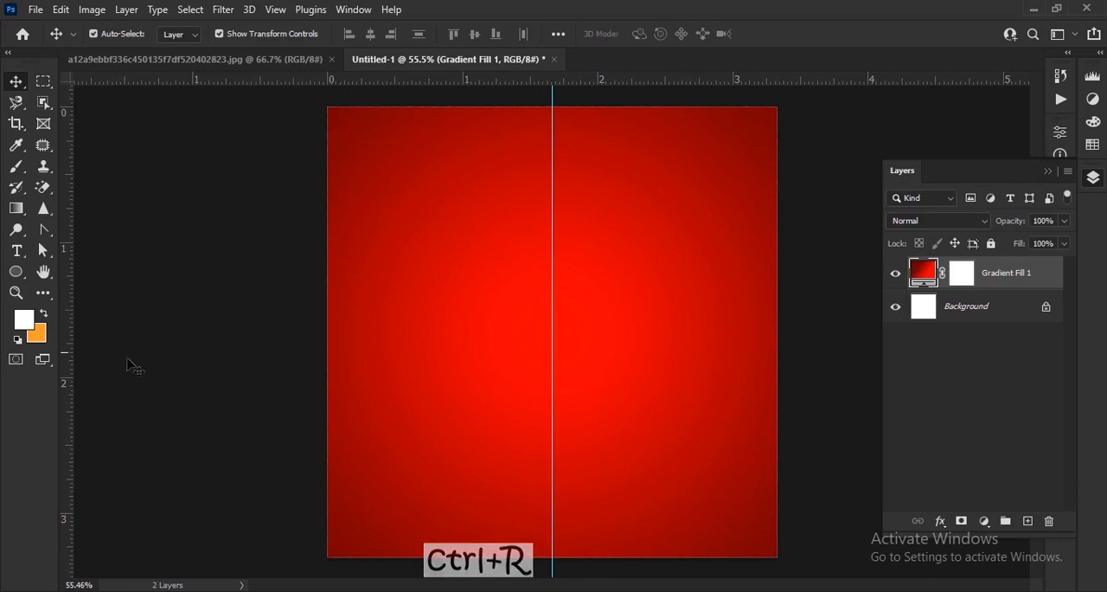
drag(65, 364, 355, 363)
drag(66, 361, 454, 378)
drag(65, 399, 651, 390)
drag(455, 378, 455, 373)
drag(356, 395, 360, 395)
drag(748, 372, 742, 372)
Add three horizontal guides across the upper canvas at about 0.2, 0.5 and 0.64 on the ruler
drag(507, 79, 501, 134)
drag(498, 167, 494, 175)
drag(485, 188, 482, 193)
scroll(580, 208, up, 1)
drag(607, 178, 595, 248)
Prepare the Pen tool for drawing a shape with white #ffffff fill
scroll(595, 247, up, 1)
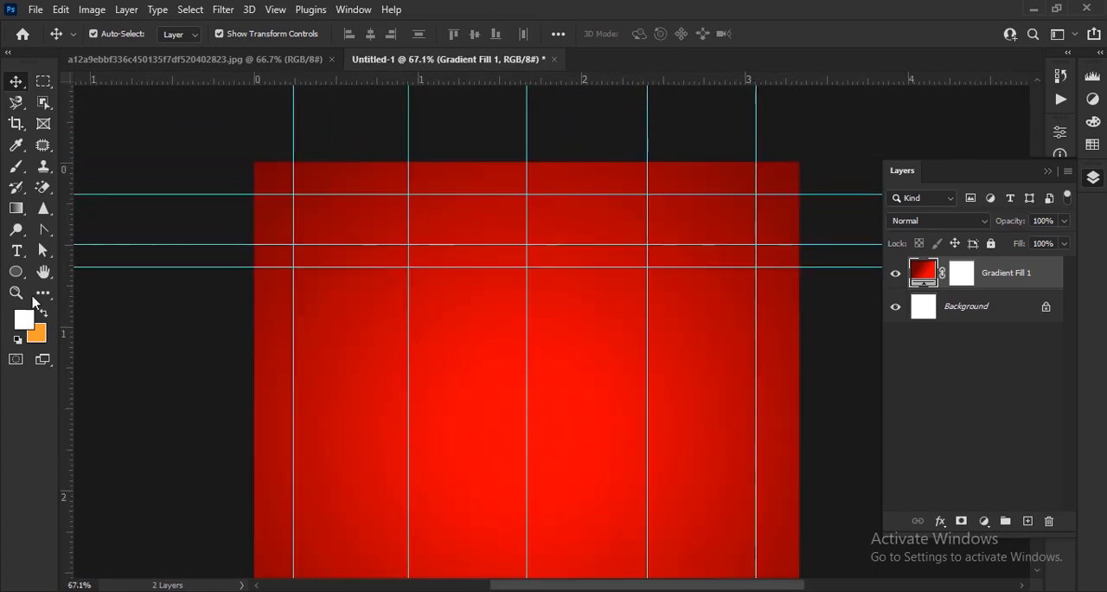
right_click(39, 232)
click(173, 230)
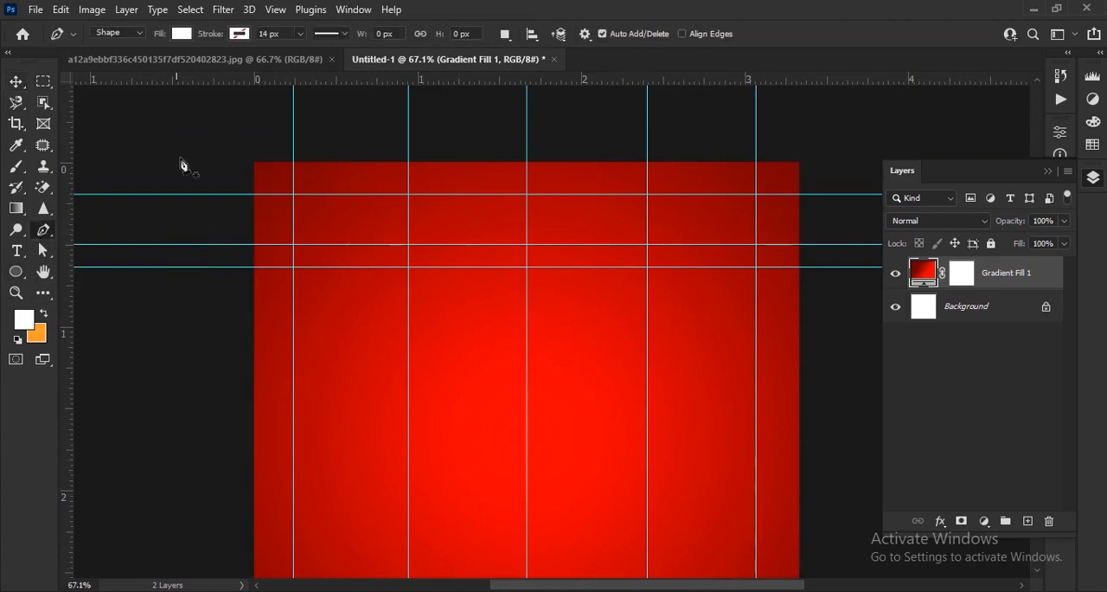
click(182, 35)
click(278, 69)
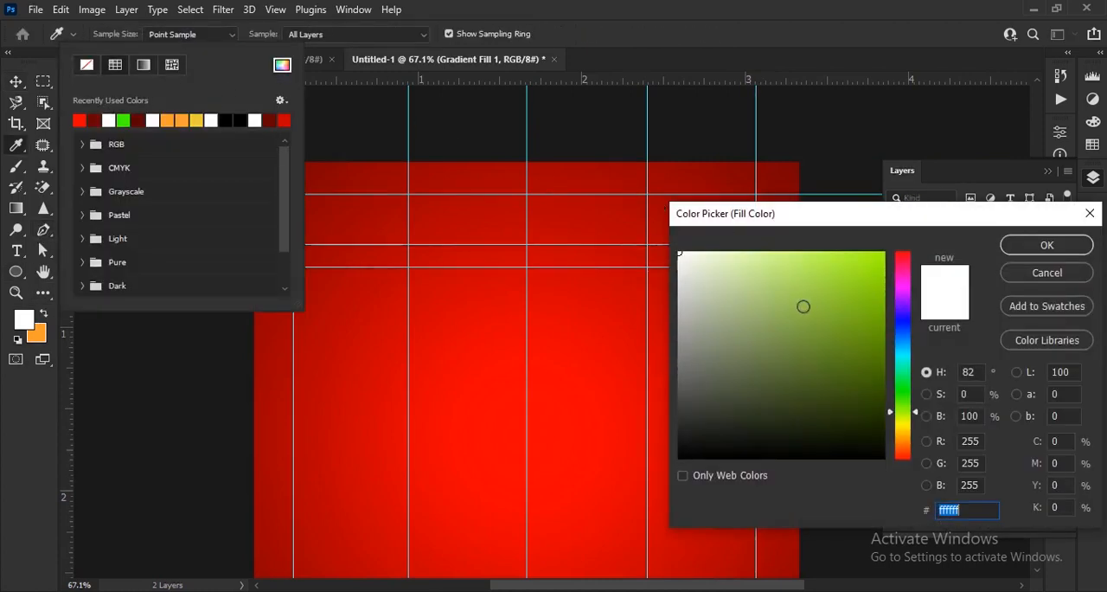
drag(763, 222, 311, 158)
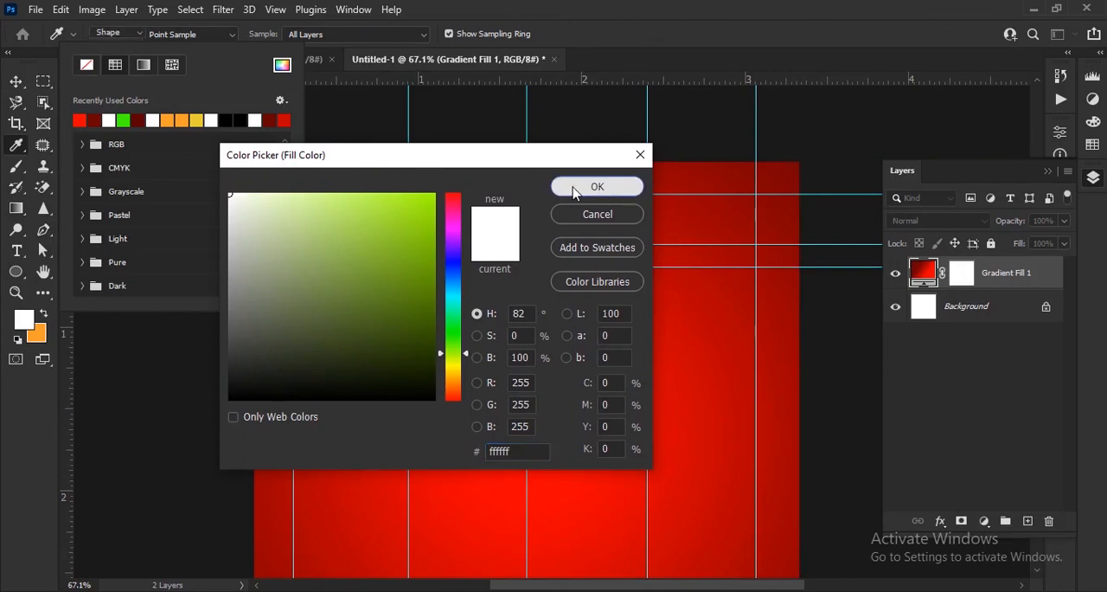
click(573, 183)
click(275, 258)
Draw the shape's left slope with Pen anchors from the canvas's left edge through the guide intersections up to the top centre
scroll(275, 258, up, 4)
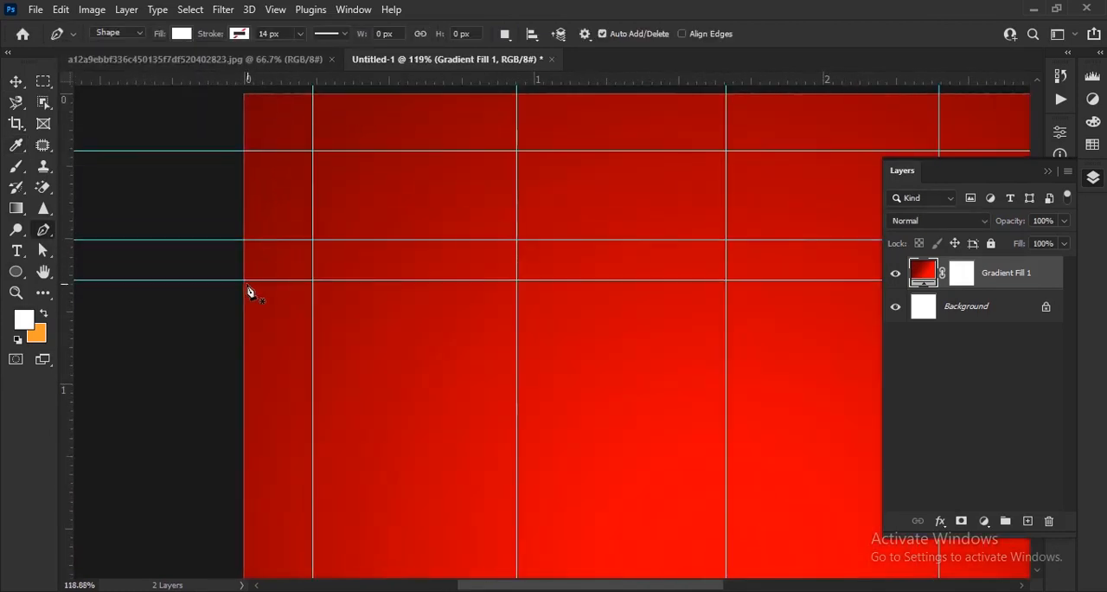
click(242, 280)
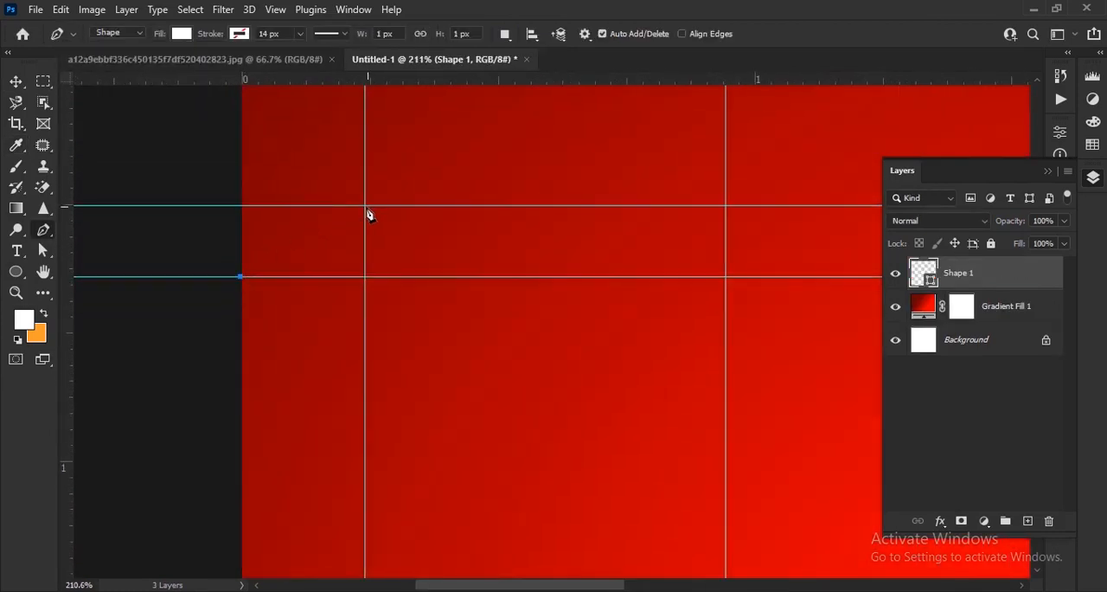
click(365, 208)
scroll(400, 337, up, 3)
scroll(400, 336, right, 2)
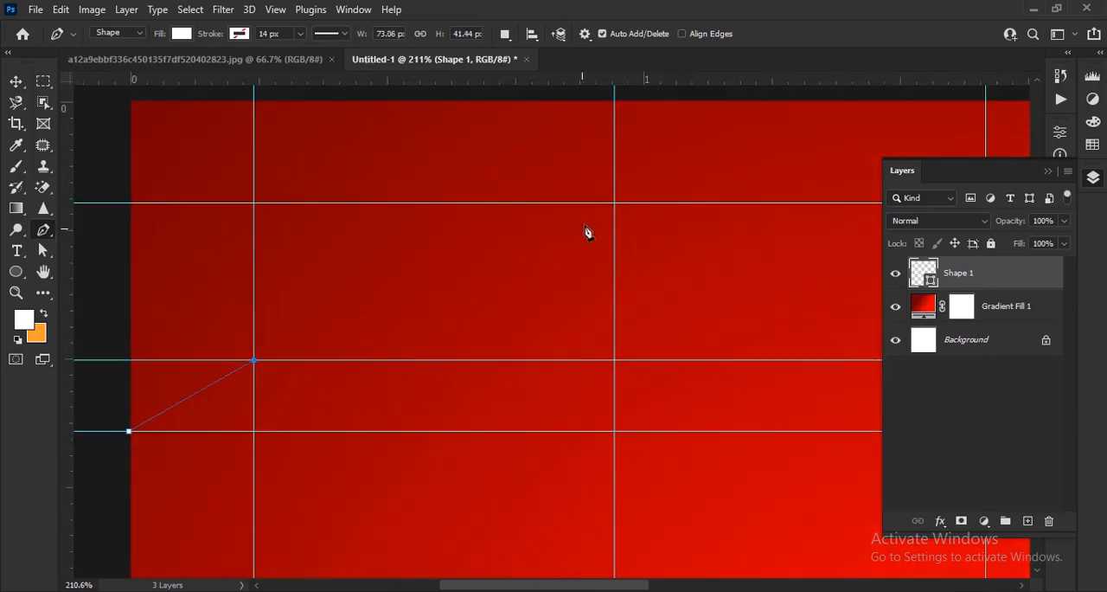
click(616, 206)
scroll(500, 260, up, 3)
scroll(500, 260, right, 5)
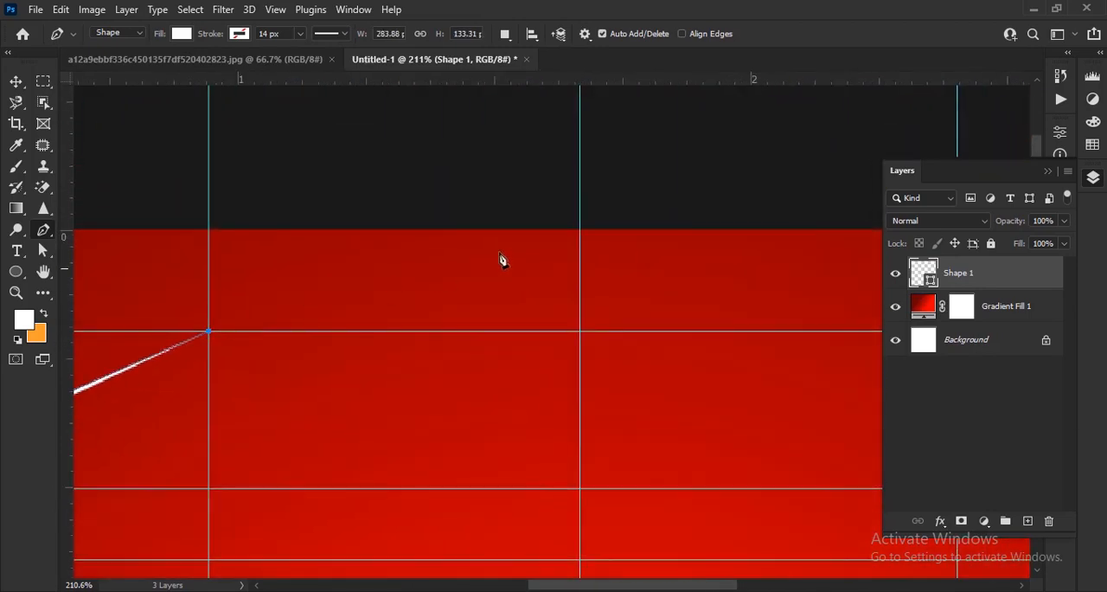
click(580, 230)
Continue the path down the right side through the mirrored guide intersections to the lowest horizontal guide at the canvas's right edge
scroll(680, 257, up, 2)
scroll(680, 257, right, 5)
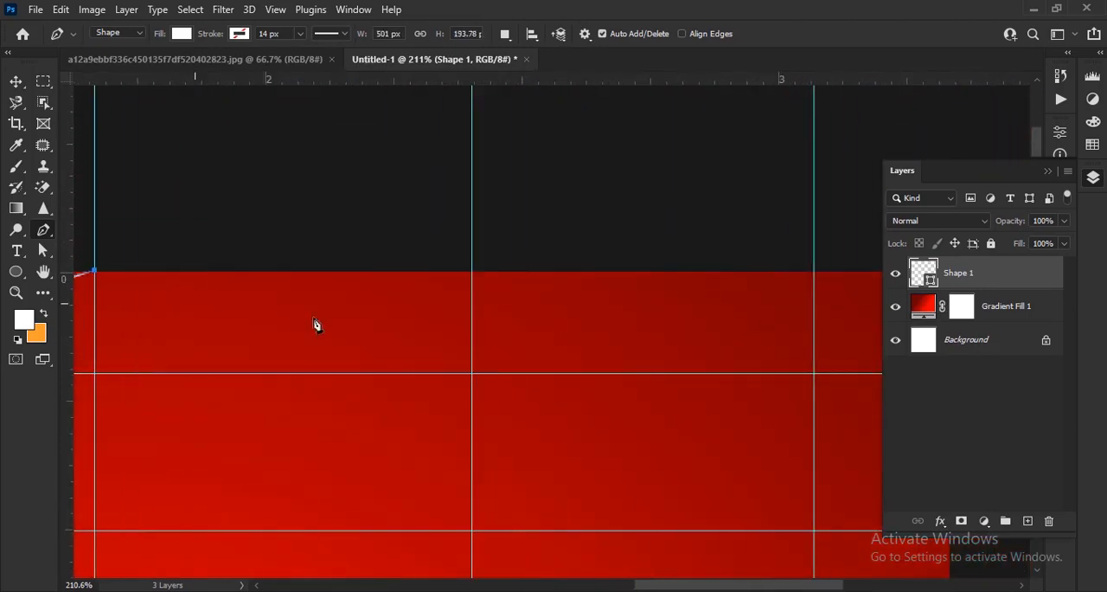
click(472, 375)
drag(628, 428, 473, 248)
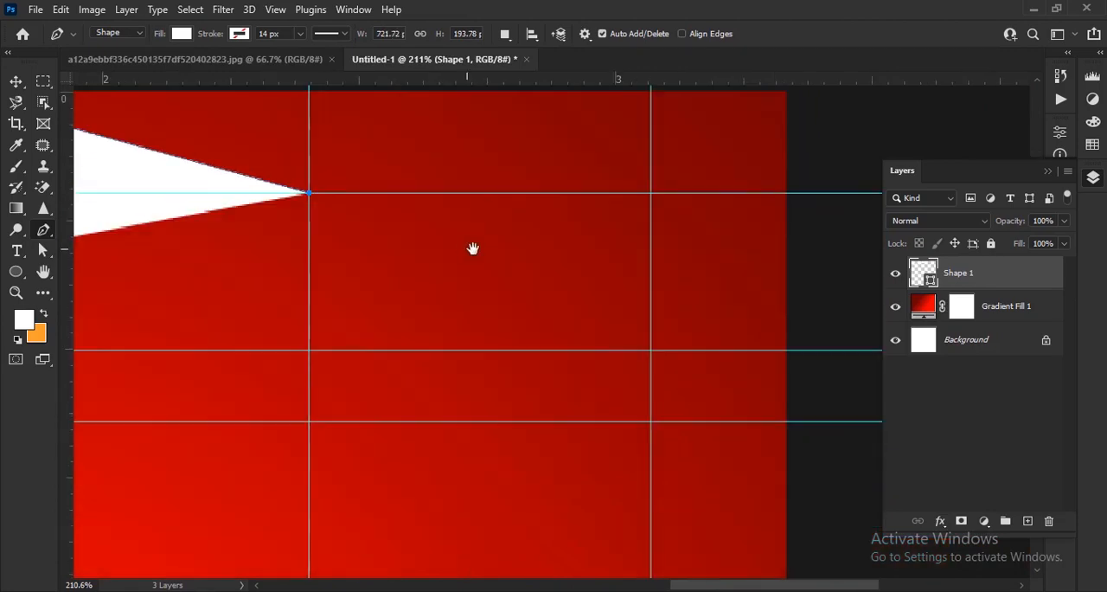
click(652, 352)
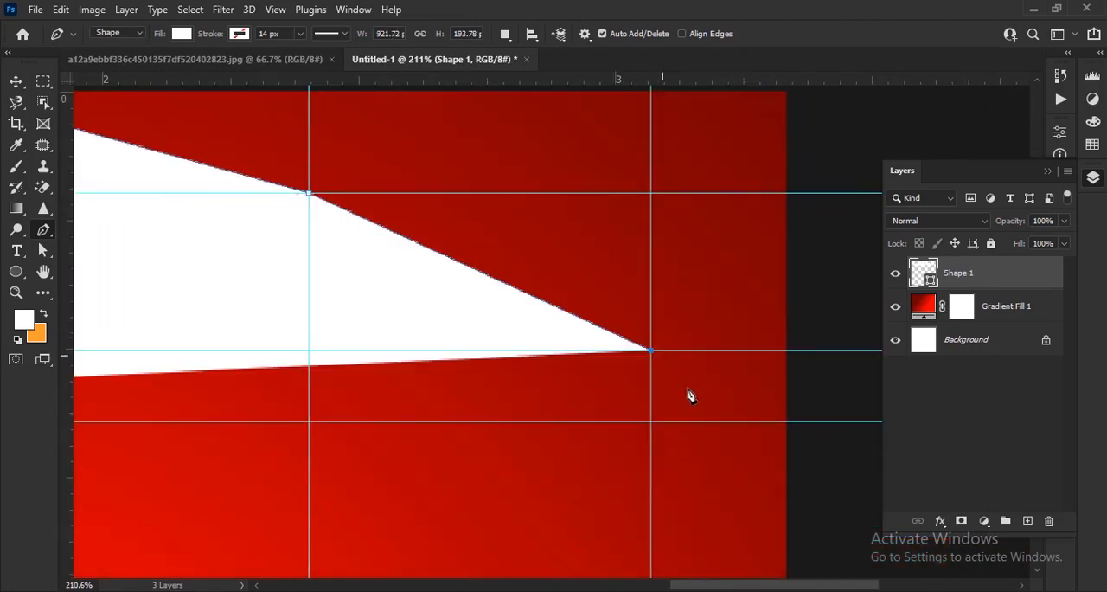
click(787, 423)
Close the path around the outside above the canvas so the white shape fills the top corners
scroll(754, 371, down, 3)
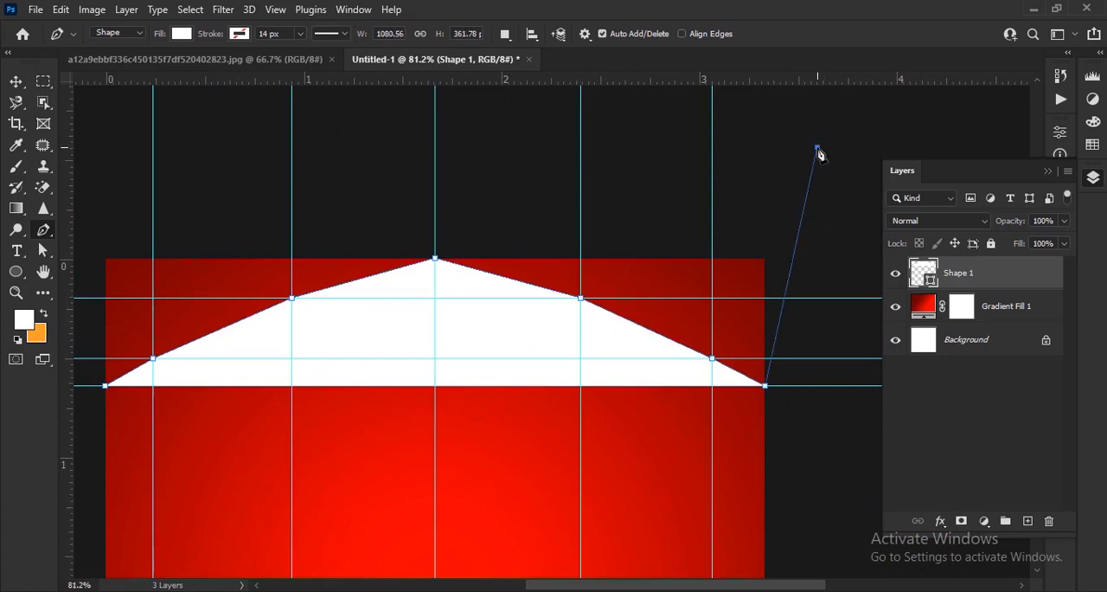
drag(488, 267, 660, 335)
click(213, 257)
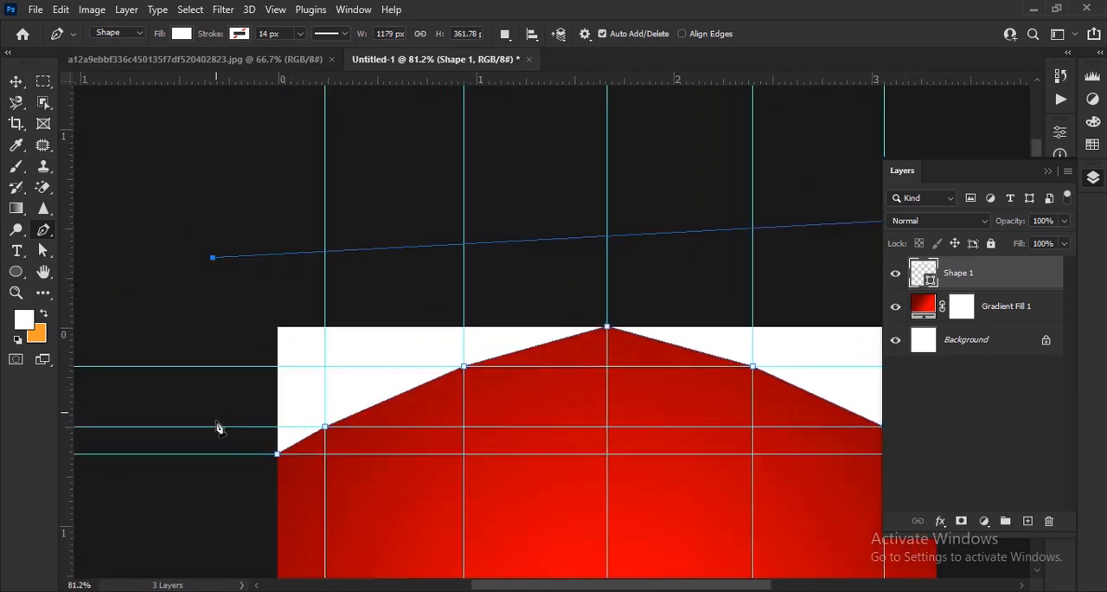
click(277, 455)
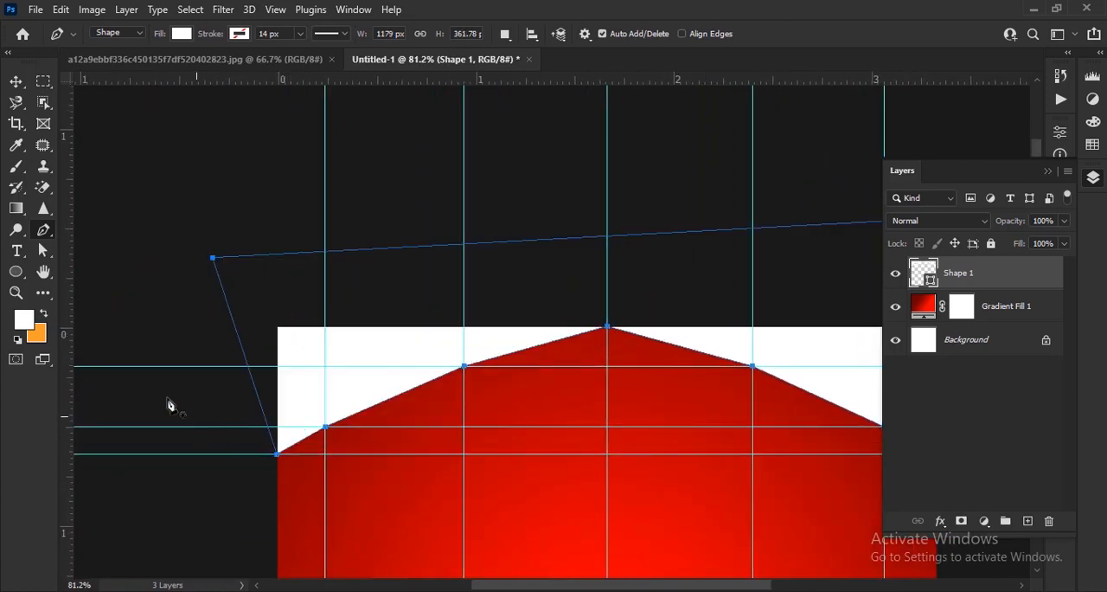
Convert the two intermediate anchors on the shape's left slope into curve points with the Convert Point tool
right_click(44, 234)
click(126, 310)
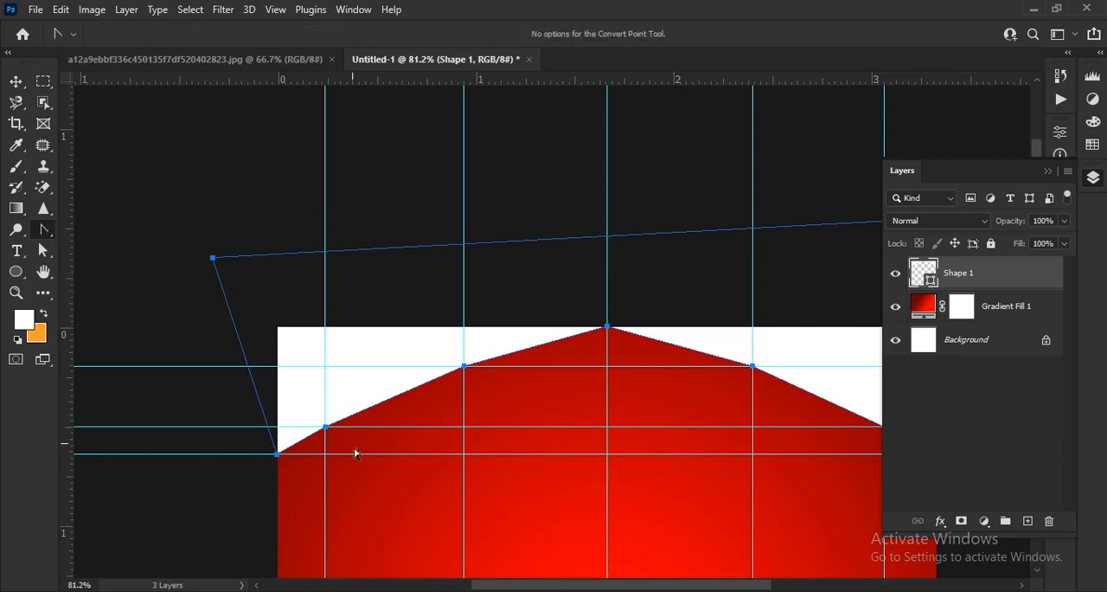
scroll(406, 437, up, 1)
scroll(411, 441, up, 3)
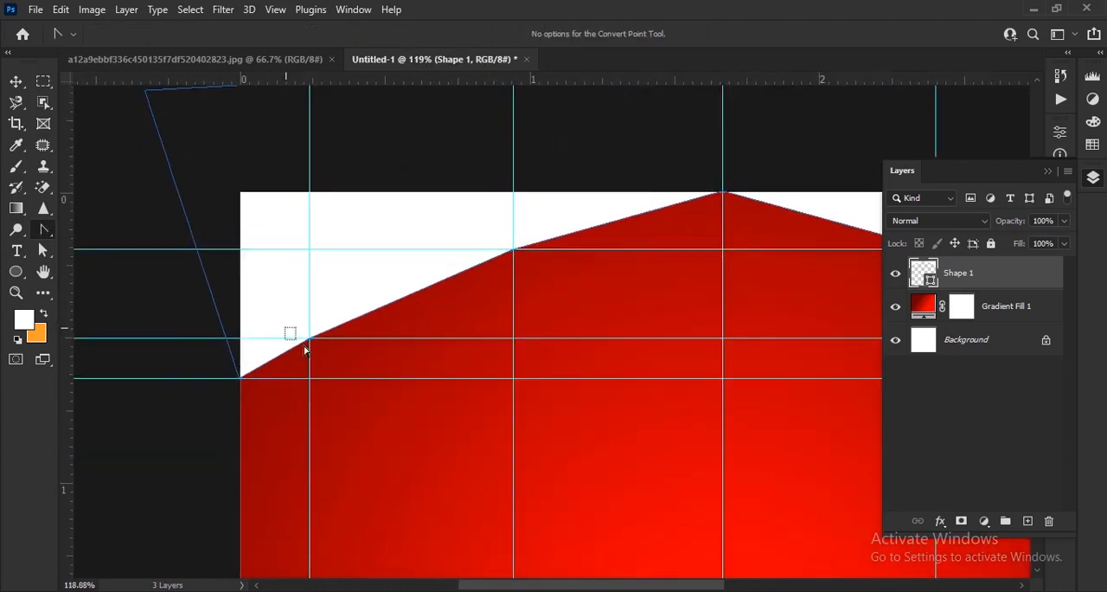
click(310, 346)
drag(310, 338, 361, 358)
drag(513, 249, 559, 213)
Reshape the left anchors' handles to form a deep rounded scallop between them and a shallow arc toward the left edge
drag(474, 275, 459, 395)
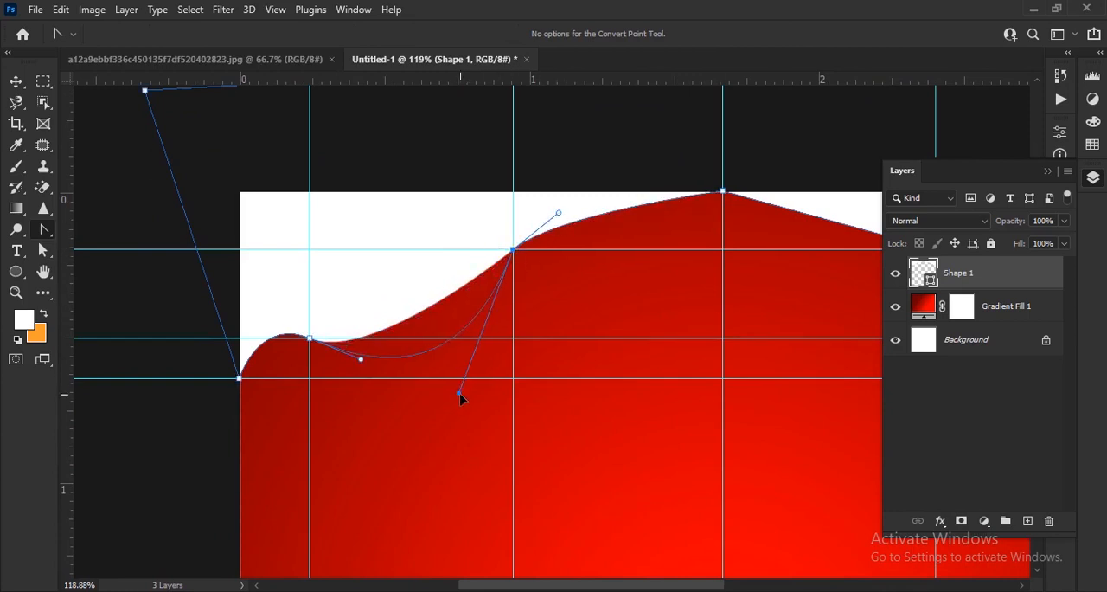
drag(361, 358, 369, 405)
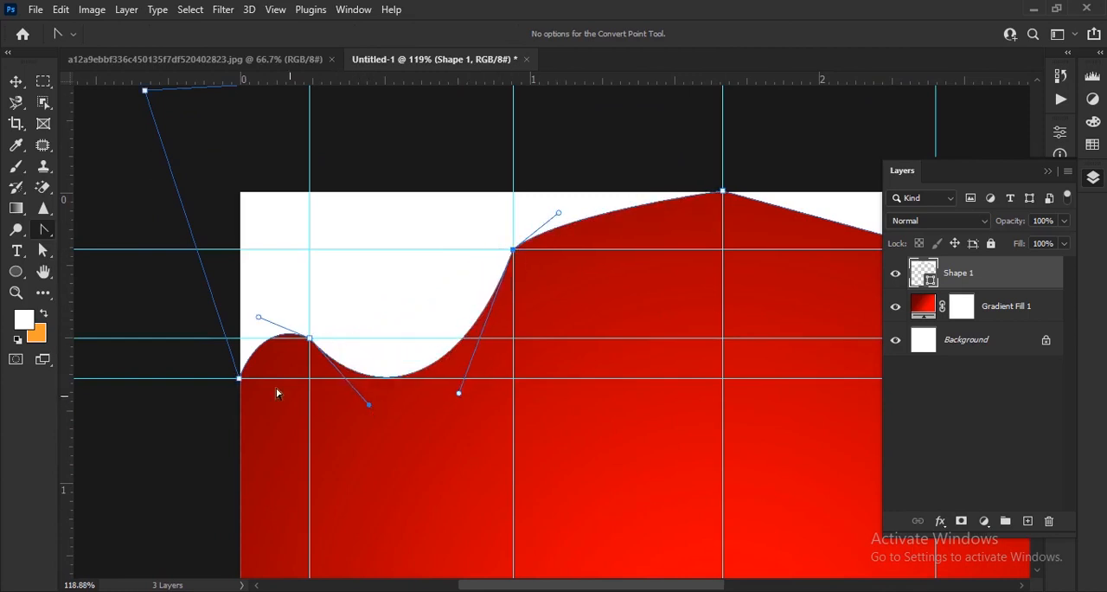
drag(260, 318, 263, 346)
drag(459, 394, 476, 399)
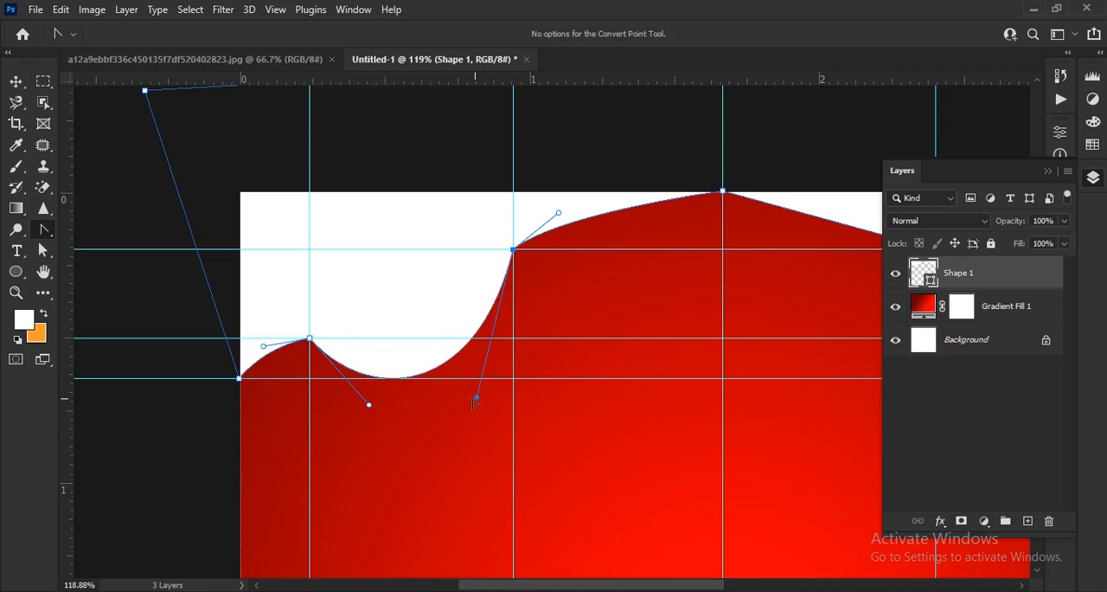
Bend the segment between the upper-left anchor and the centre peak into a downward-sagging curve
scroll(477, 399, down, 3)
drag(698, 341, 502, 343)
drag(342, 262, 413, 292)
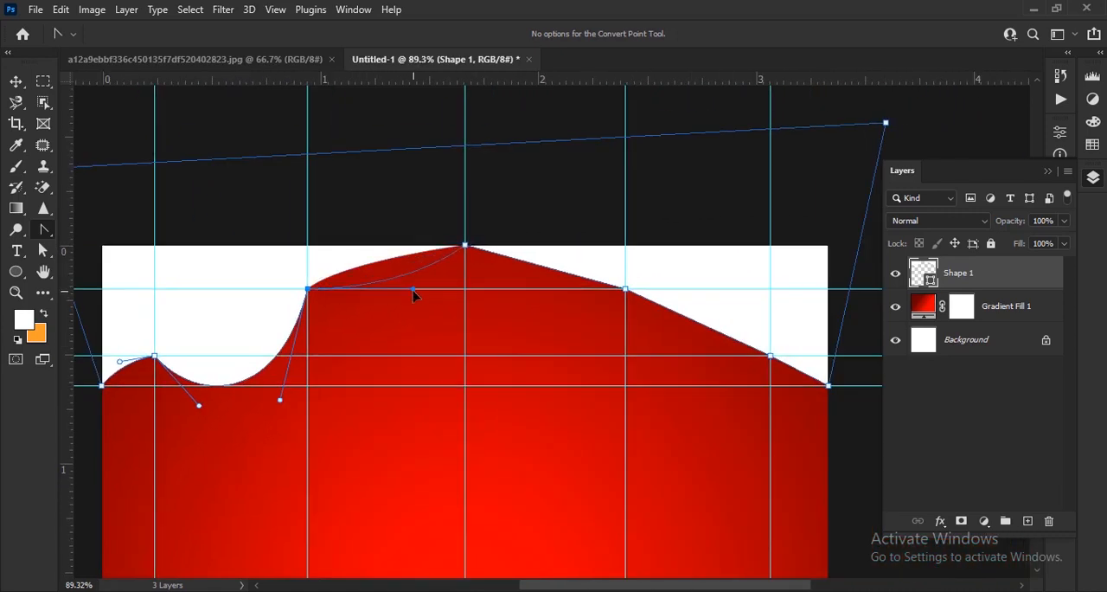
Convert the two intermediate anchors on the right slope into curve points and pull their handles into a matching deep scallop
scroll(640, 306, down, 2)
click(562, 287)
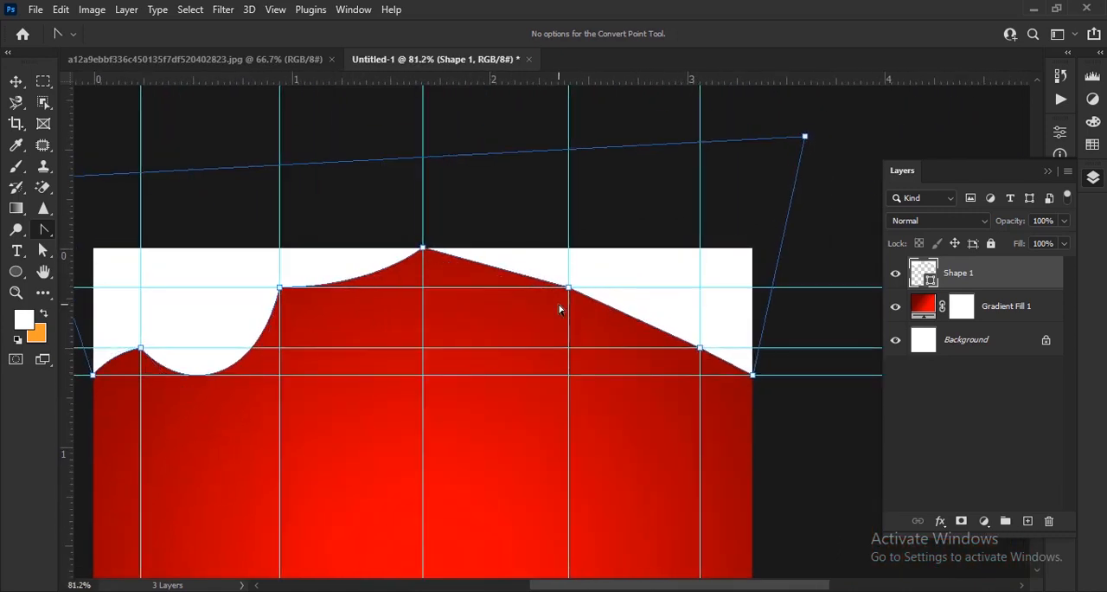
drag(578, 295, 585, 323)
drag(699, 348, 741, 355)
drag(659, 340, 639, 415)
drag(586, 322, 590, 348)
drag(639, 414, 655, 412)
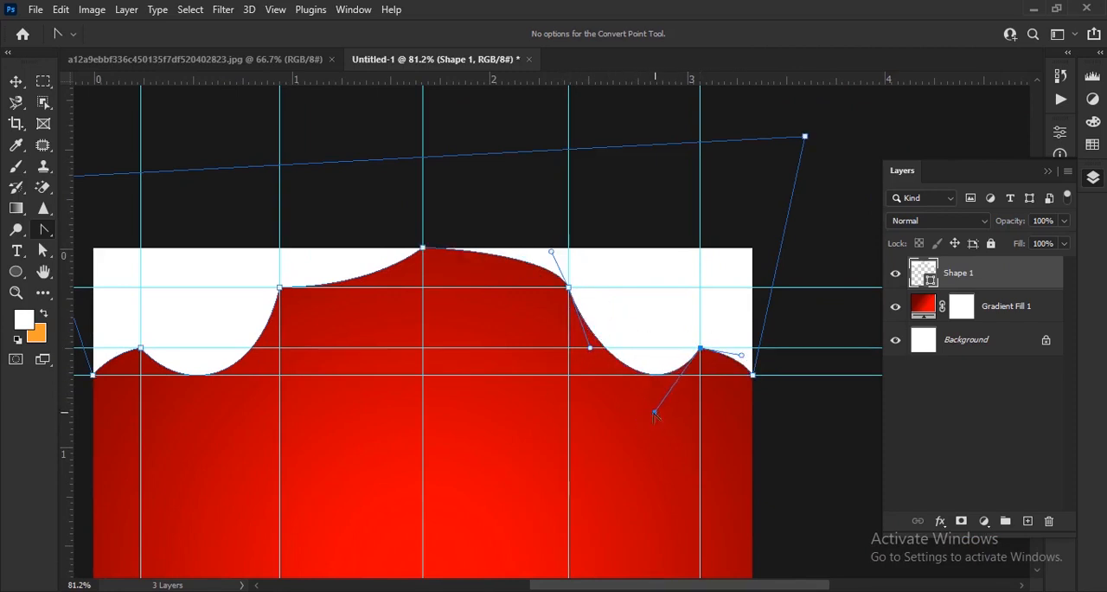
Bend the segment between the upper-right anchor and the centre peak into a downward-sagging curve and fine-tune the right scallop's handles
drag(590, 348, 580, 348)
drag(538, 275, 503, 295)
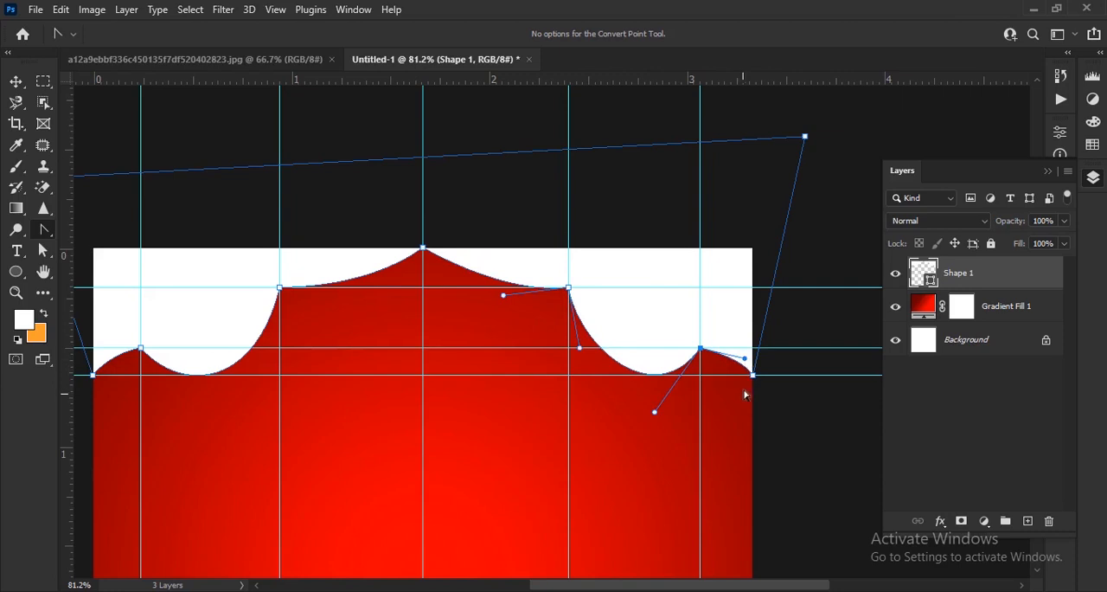
scroll(743, 357, up, 3)
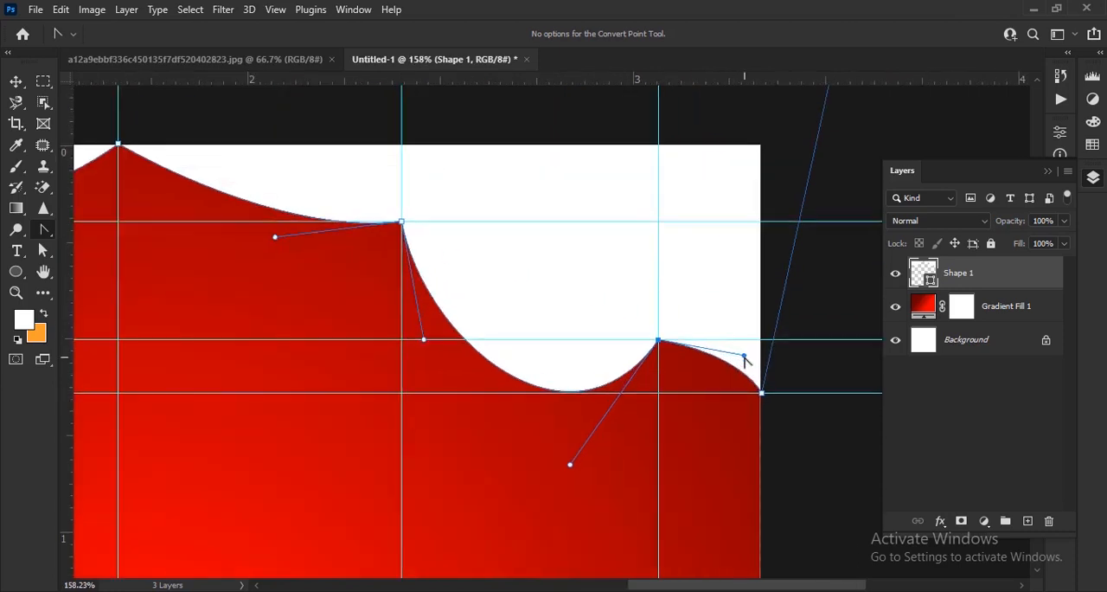
scroll(650, 350, down, 5)
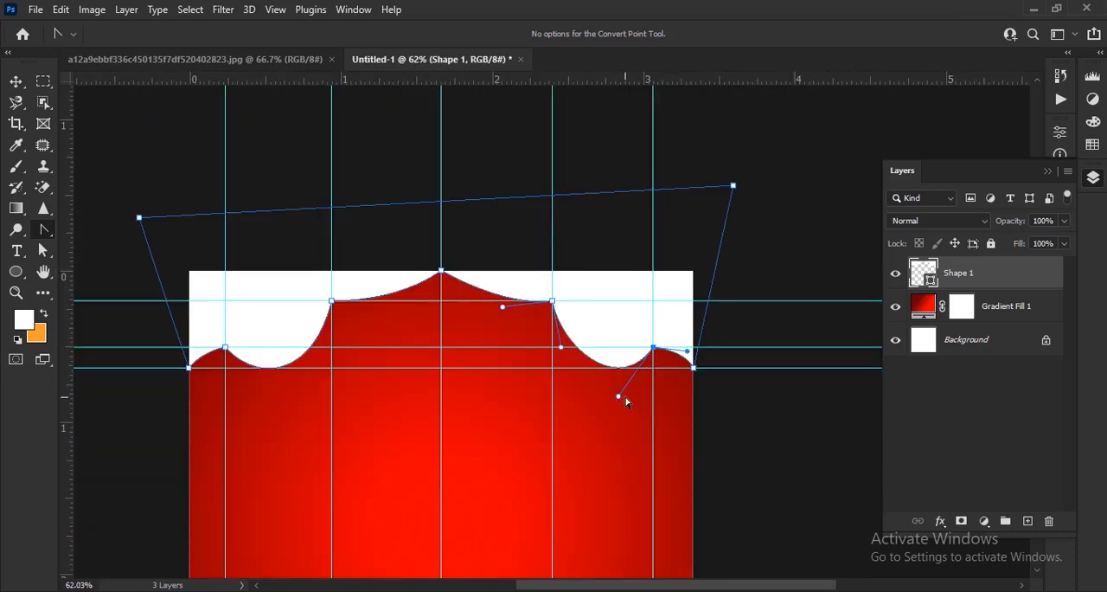
scroll(626, 400, up, 3)
scroll(583, 395, down, 1)
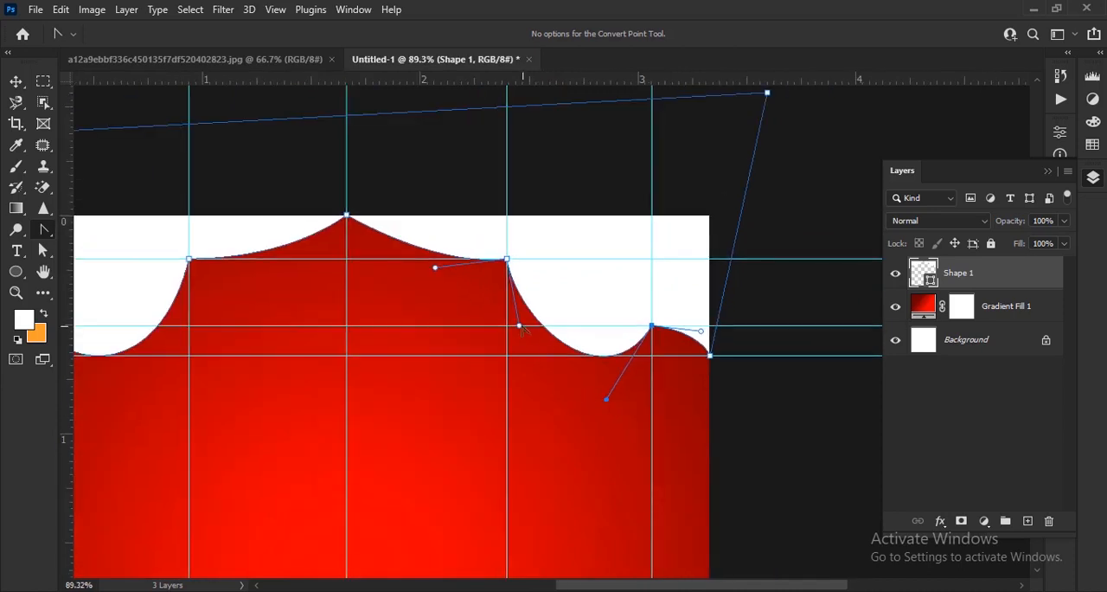
scroll(520, 331, down, 3)
scroll(606, 136, down, 1)
Remove all the vertical guides from the canvas
key(v)
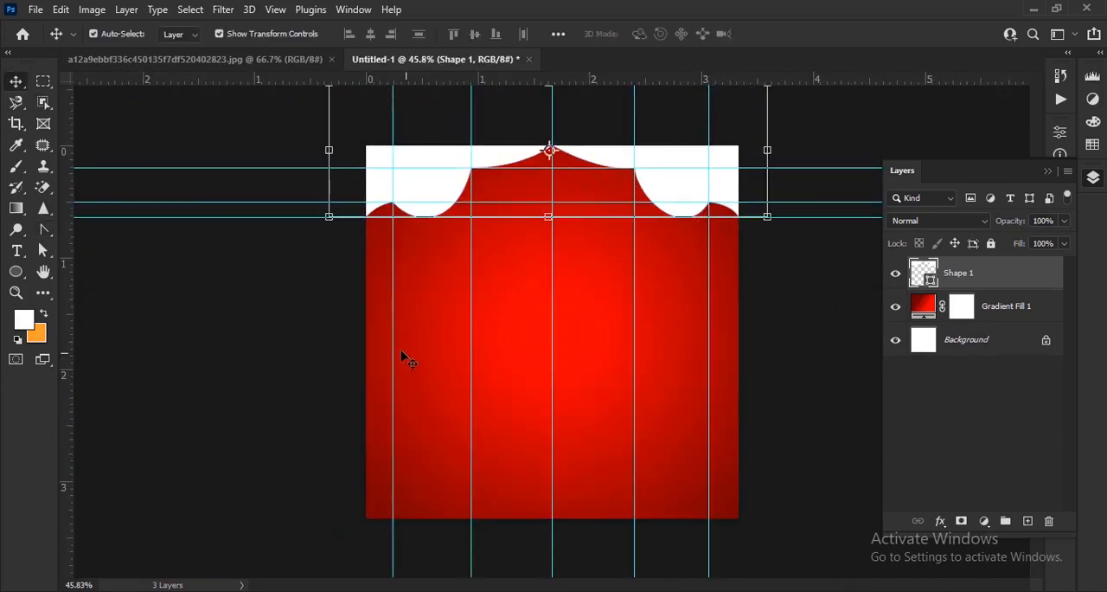
drag(471, 354, 67, 386)
drag(552, 355, 66, 386)
drag(634, 392, 66, 386)
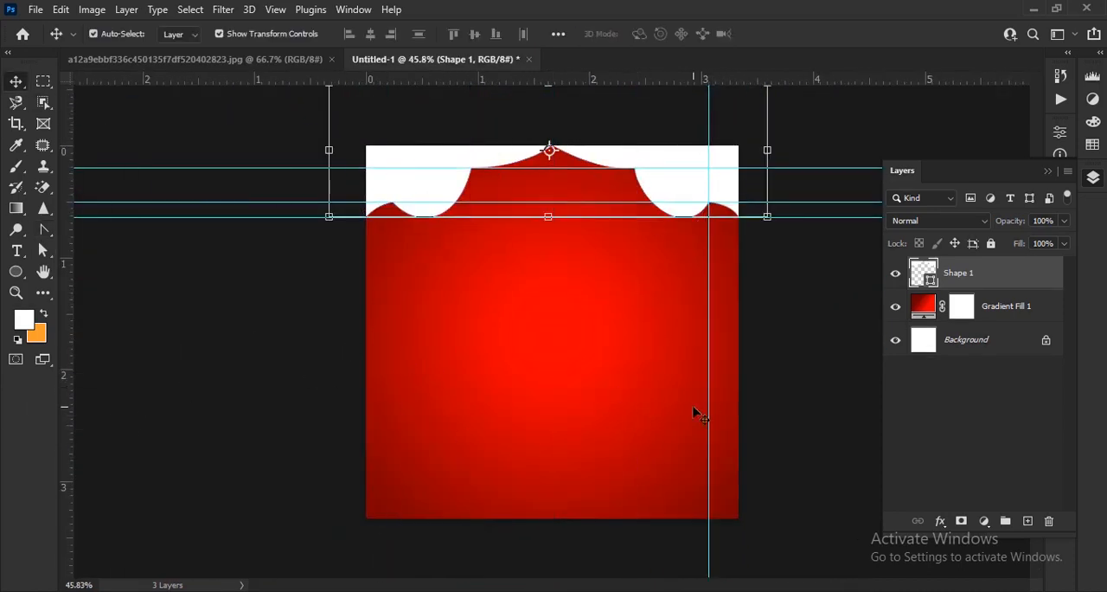
drag(705, 413, 67, 424)
key(ctrl+z)
drag(708, 423, 67, 415)
drag(634, 425, 67, 398)
Remove the three horizontal guides and inspect the finished scalloped edge
drag(493, 168, 511, 79)
drag(520, 201, 526, 83)
drag(562, 217, 541, 68)
scroll(711, 154, up, 4)
drag(672, 191, 602, 250)
scroll(735, 201, up, 2)
scroll(692, 229, down, 2)
scroll(748, 272, up, 2)
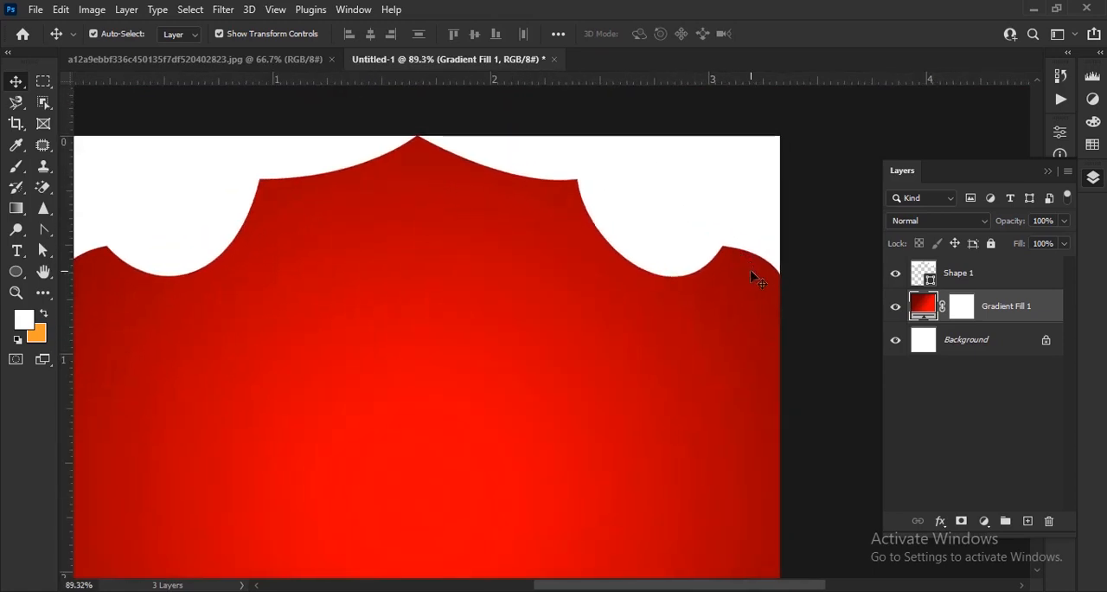
scroll(768, 261, down, 1)
drag(788, 272, 681, 241)
Add a Bevel & Emboss effect to the Shape 1 layer and set its shadow colour to black (000000)
click(1021, 275)
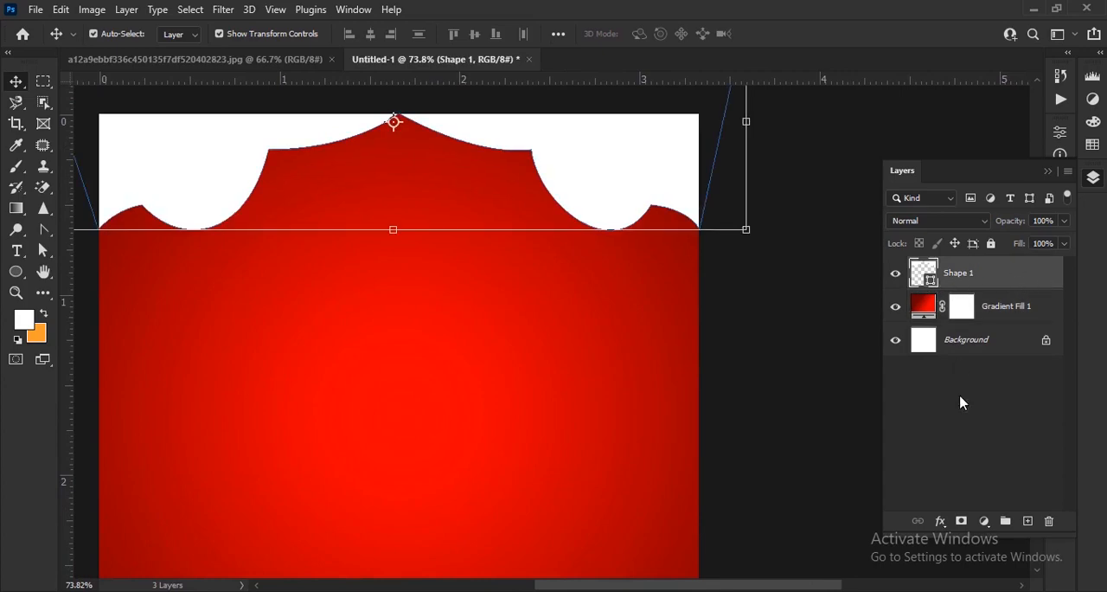
click(940, 520)
click(970, 364)
drag(681, 82, 503, 142)
click(350, 308)
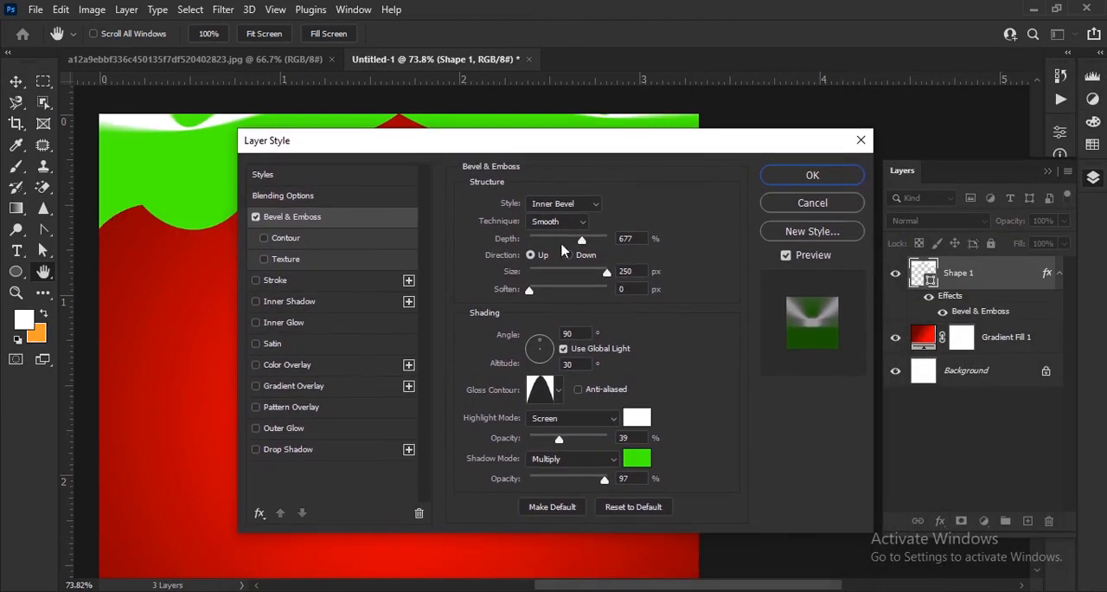
click(636, 459)
click(232, 395)
click(610, 192)
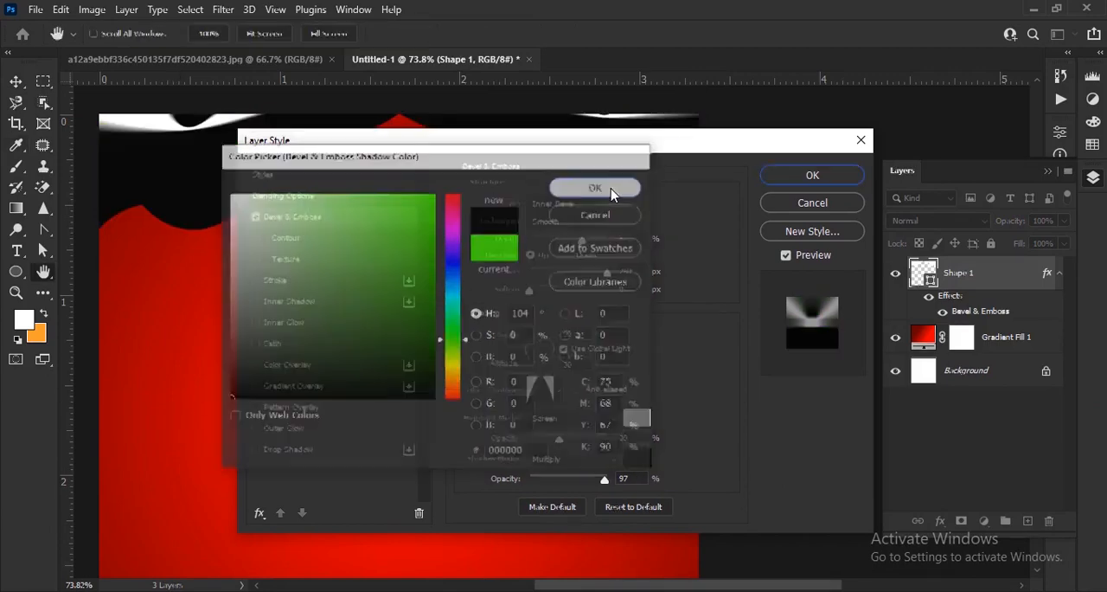
Set the bevel's depth to 428%, size to 46 px and soften to 14 px
drag(618, 150, 666, 195)
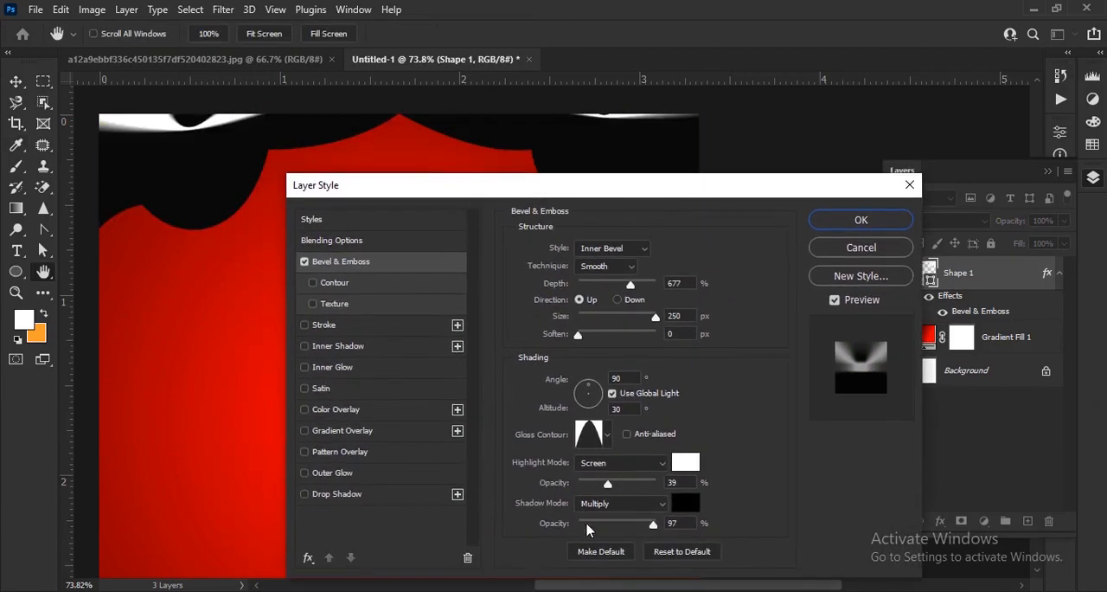
drag(633, 289, 597, 286)
drag(656, 318, 611, 286)
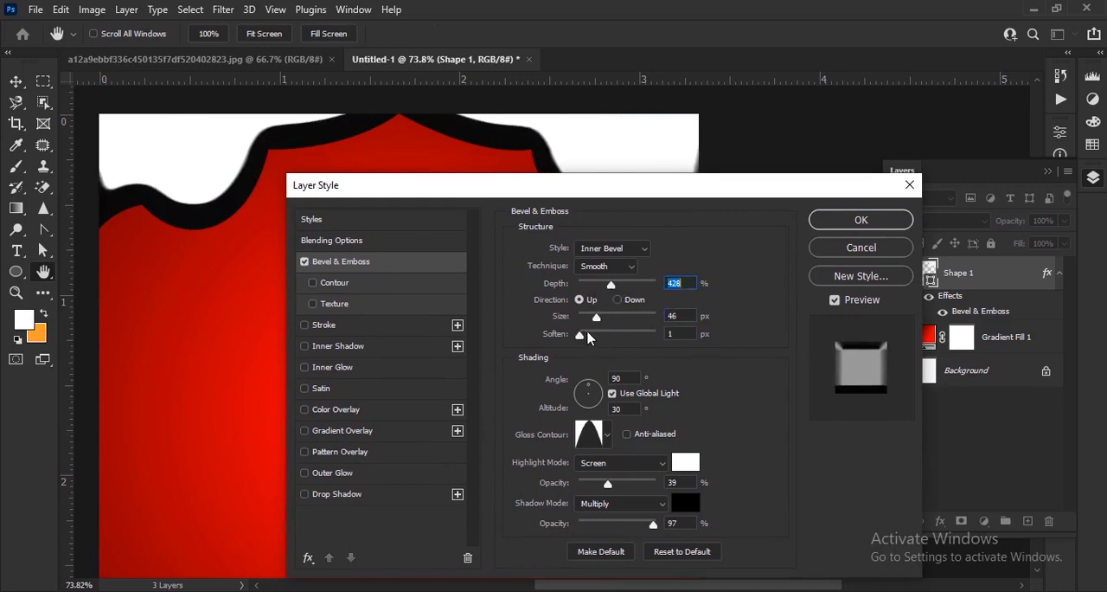
drag(588, 339, 649, 350)
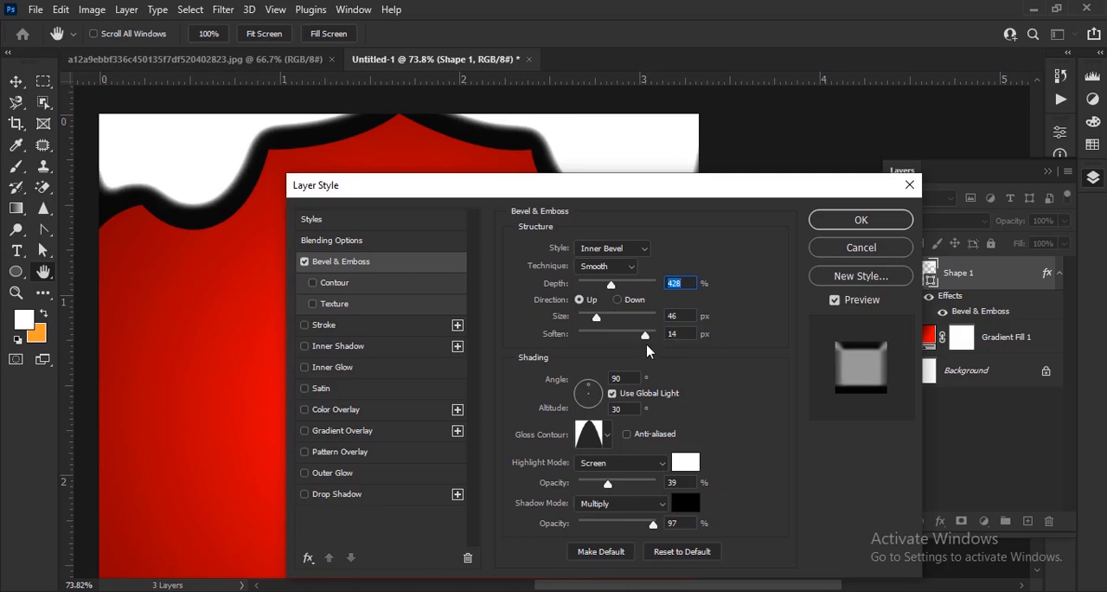
Change the bevel's gloss contour to the straight diagonal preset
drag(674, 187, 743, 126)
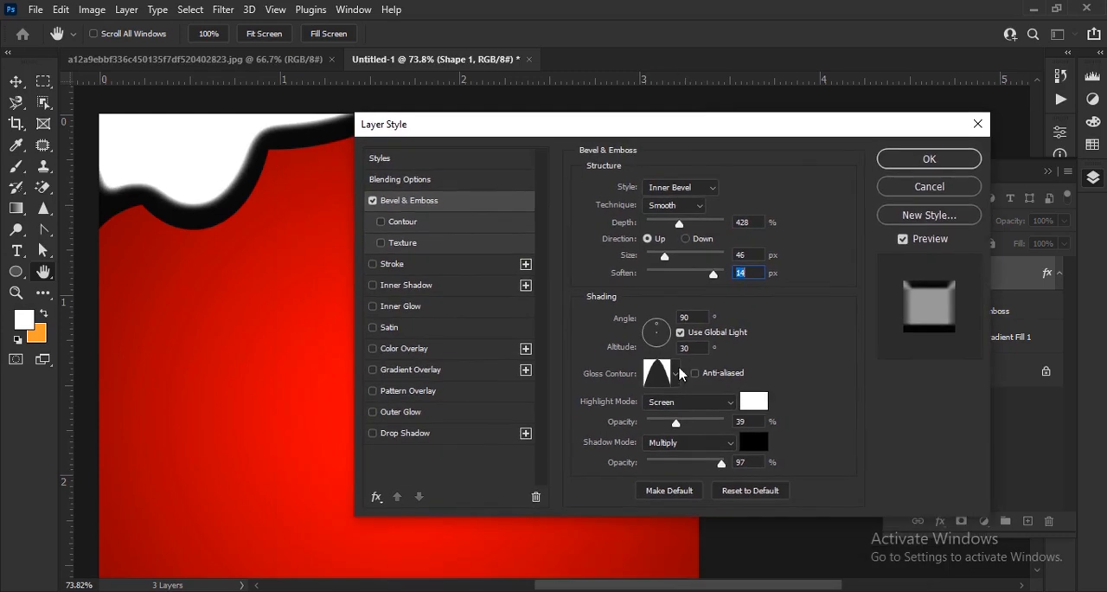
click(678, 373)
click(577, 413)
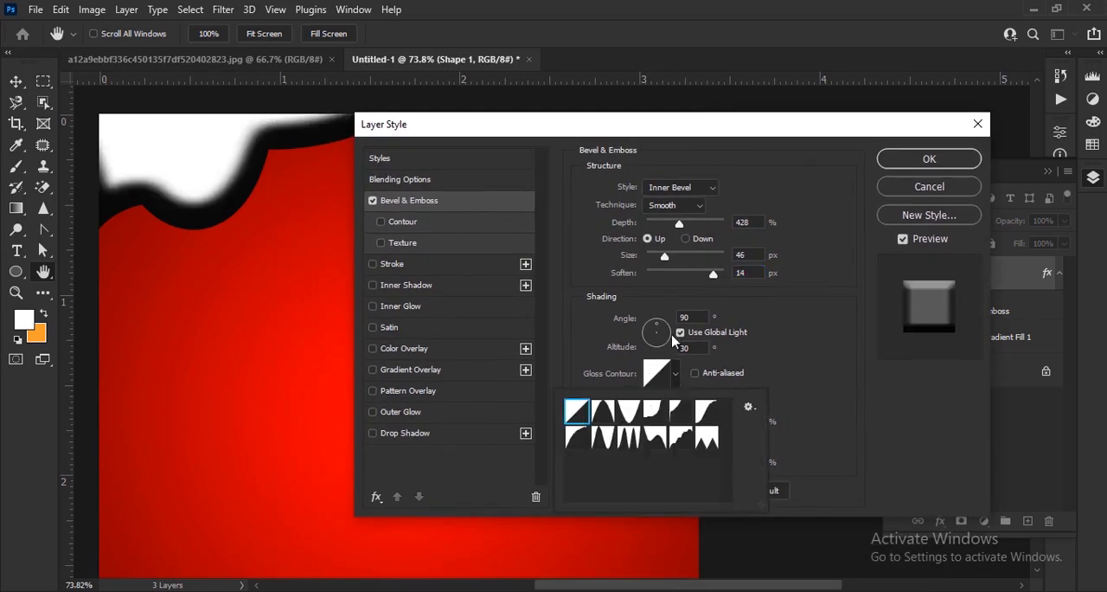
click(677, 377)
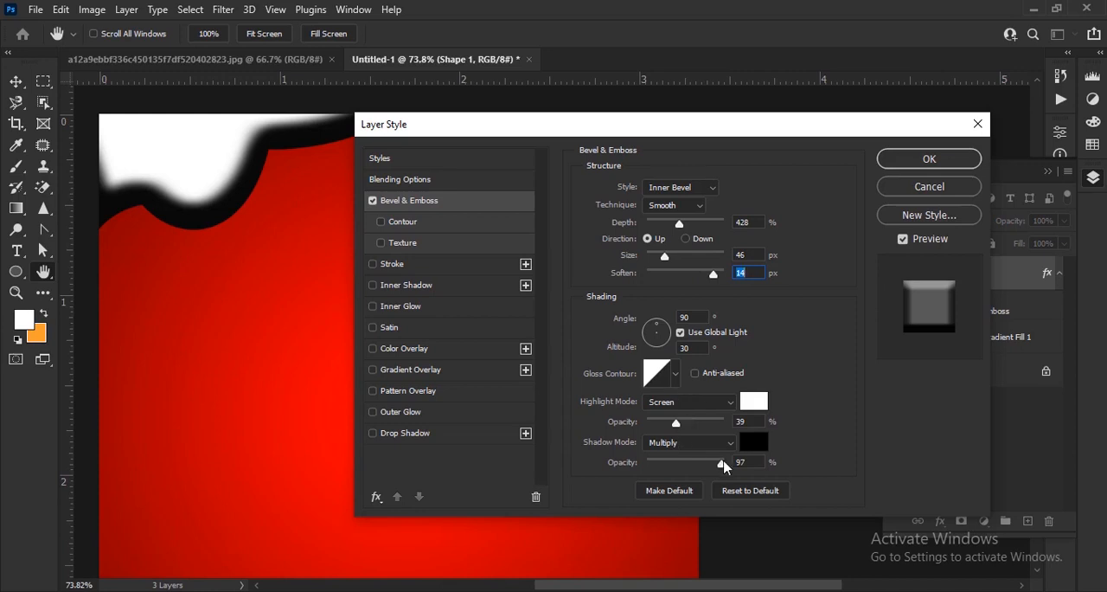
Lower the bevel's shadow opacity to 47% and its highlight opacity to 35%
drag(722, 463, 687, 472)
drag(655, 128, 533, 203)
drag(558, 499, 552, 500)
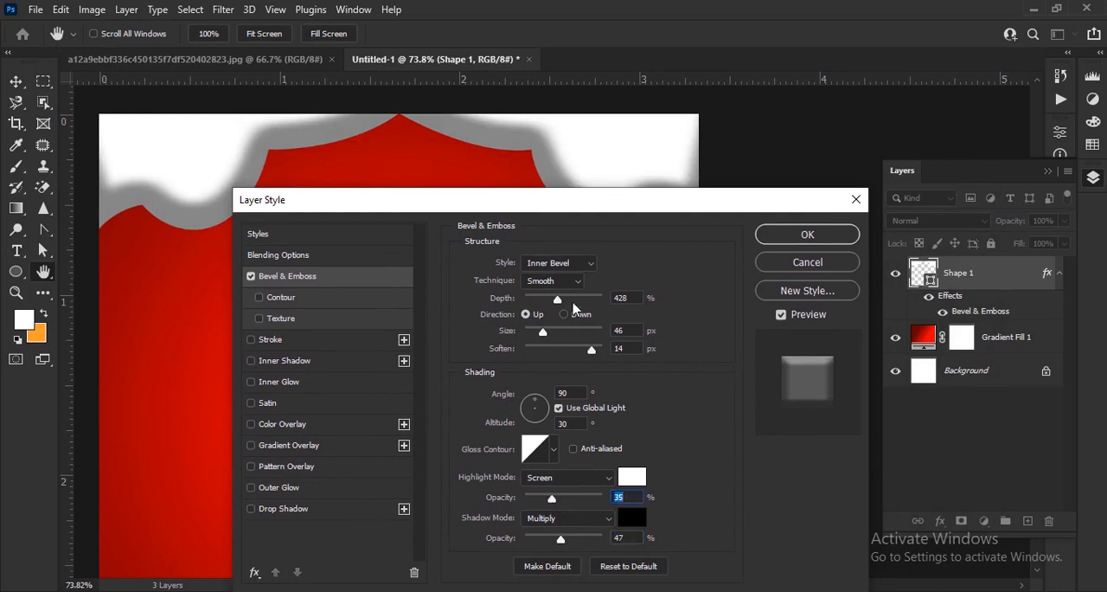
mouse_move(577, 309)
mouse_down()
mouse_move(545, 309)
mouse_move(538, 335)
mouse_up()
Add a black drop shadow to the shape with 55% opacity, 6 px distance and 16 px size
drag(459, 210, 733, 79)
click(579, 373)
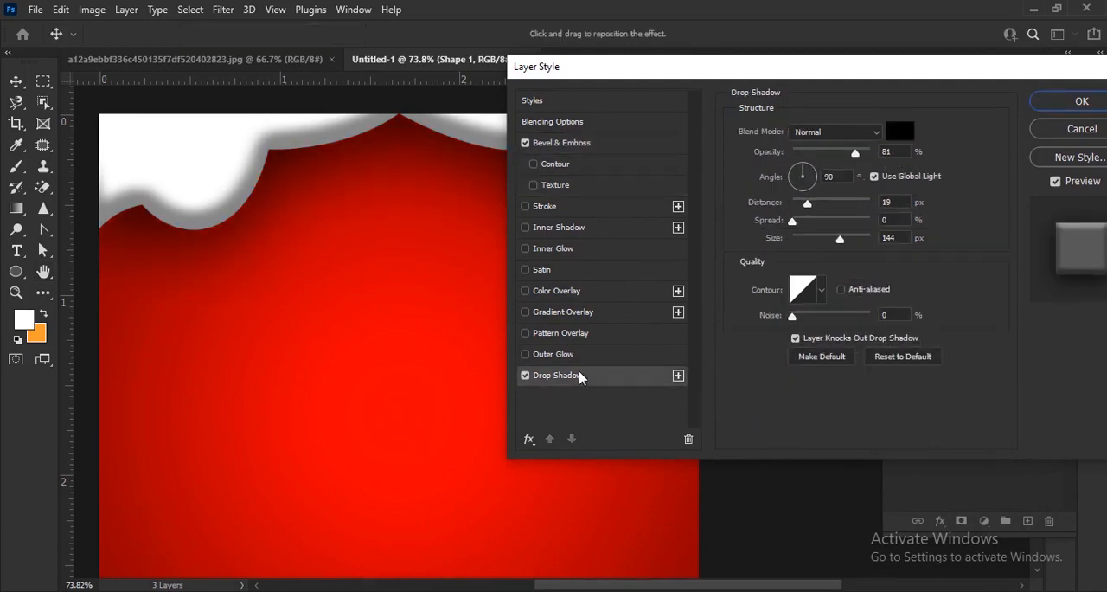
drag(856, 73, 783, 122)
drag(783, 199, 762, 201)
drag(734, 250, 726, 257)
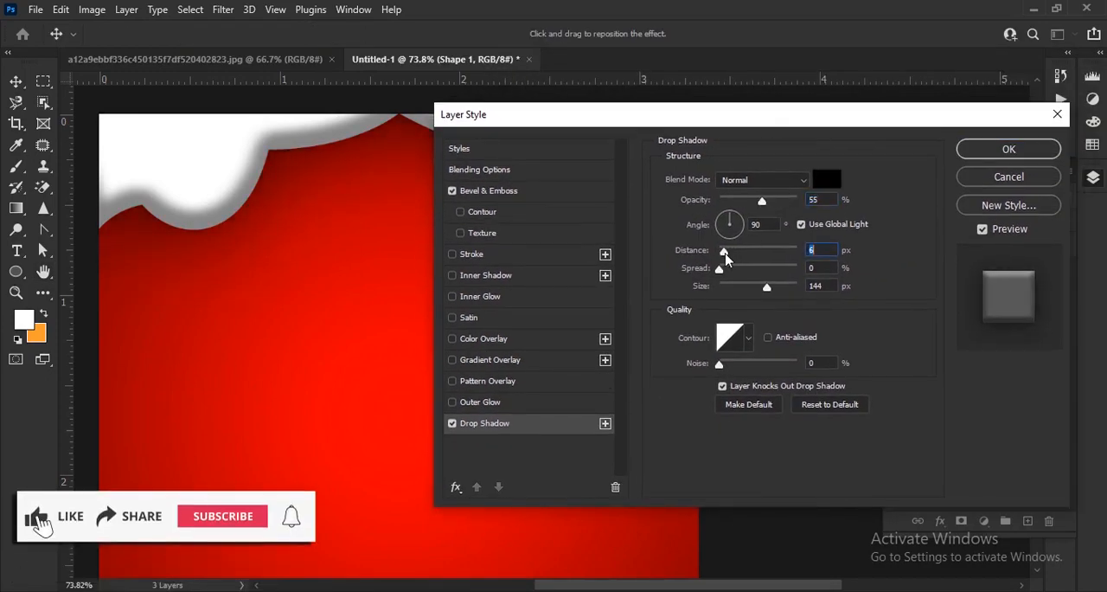
click(729, 286)
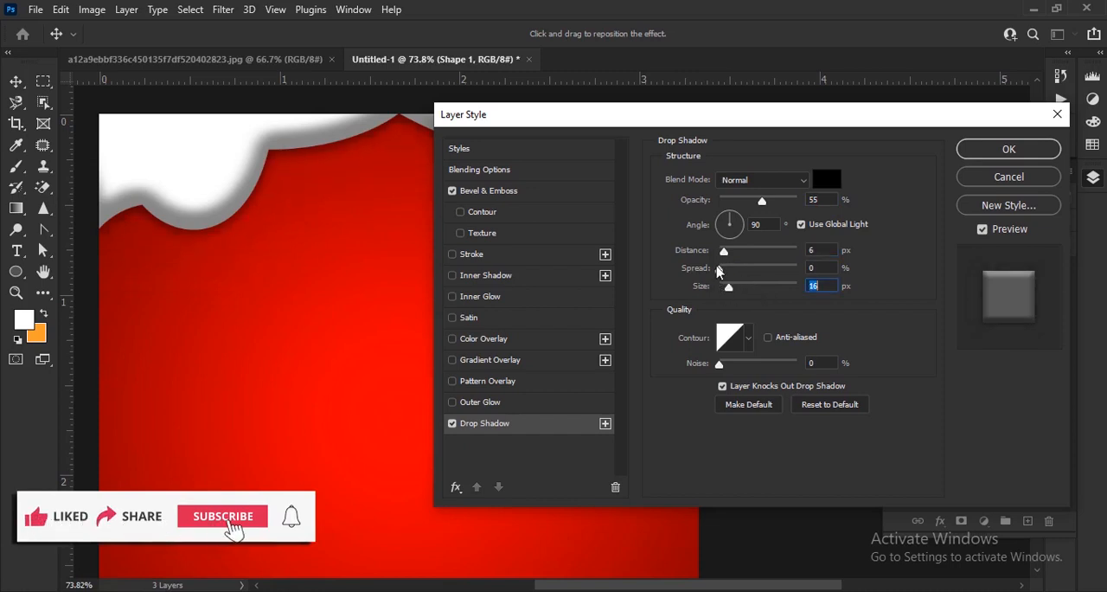
Refine the drop shadow to 39% opacity, 8 px distance, 27% spread and 27 px size, and apply the layer style
drag(719, 269, 732, 286)
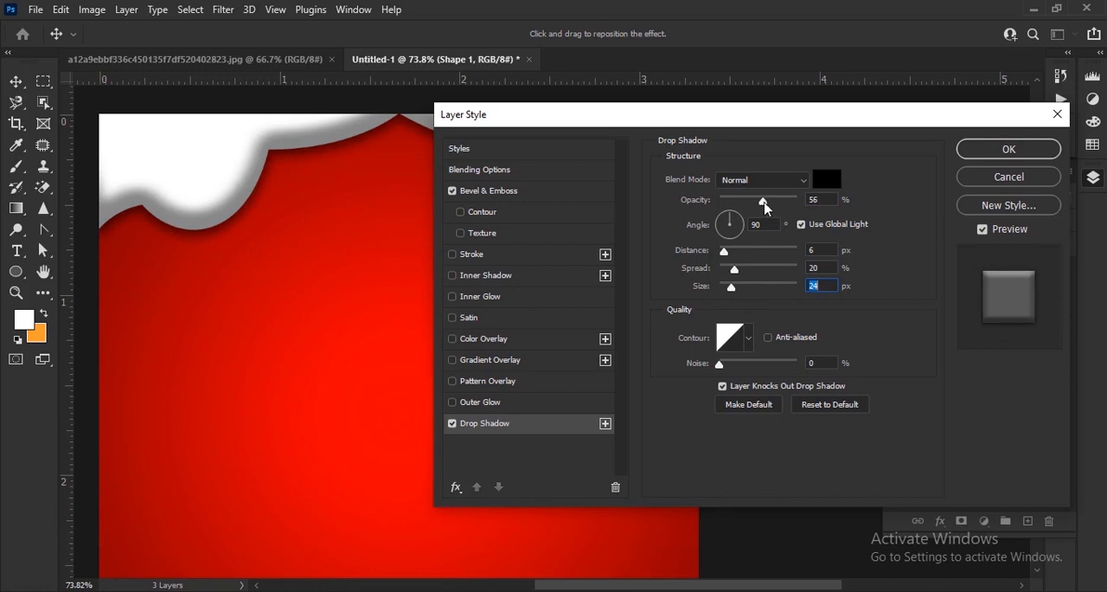
mouse_move(760, 201)
mouse_down()
mouse_move(749, 201)
mouse_move(761, 205)
mouse_up()
mouse_move(735, 269)
mouse_down()
mouse_move(744, 275)
mouse_move(733, 286)
mouse_move(728, 253)
mouse_up()
drag(759, 201, 753, 202)
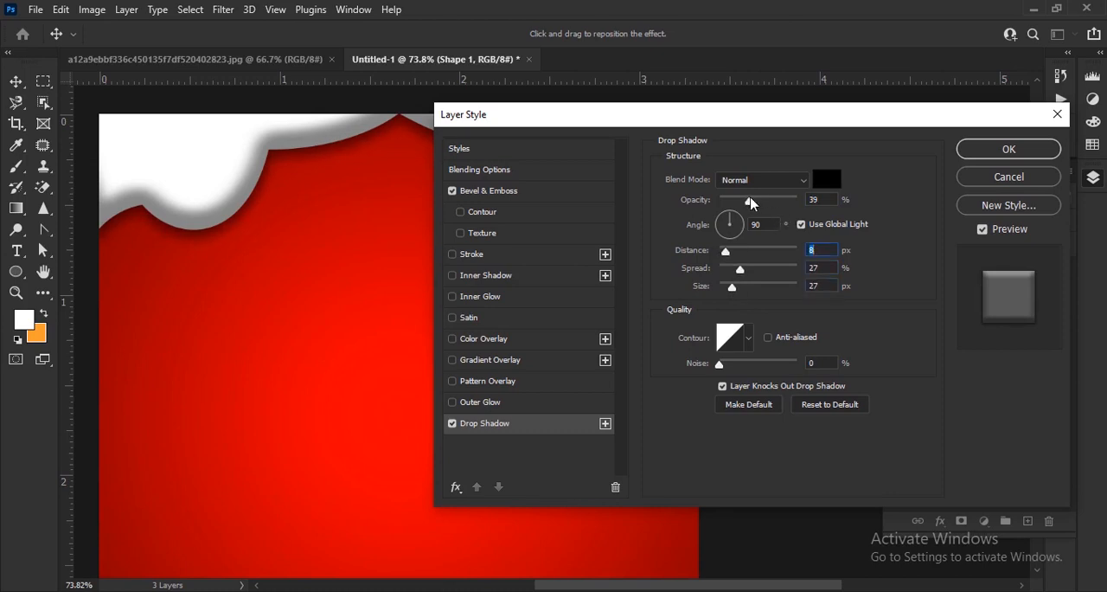
drag(989, 116, 844, 142)
click(900, 180)
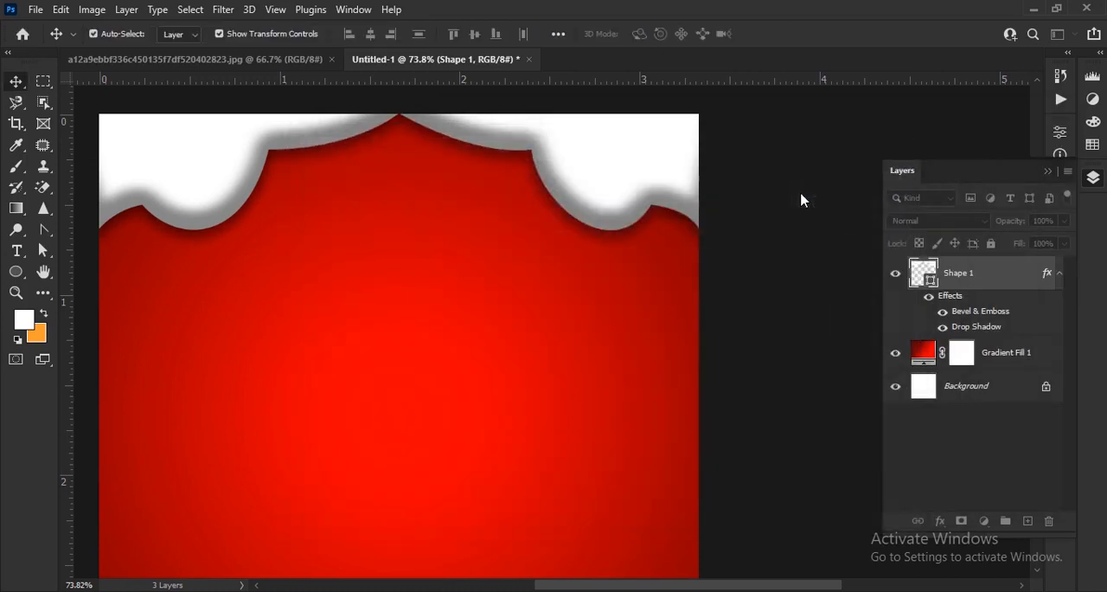
Bring the gold Christmas ornament image from the file folder into the design so it hangs from the centre peak
scroll(444, 205, down, 5)
click(751, 179)
scroll(752, 173, up, 2)
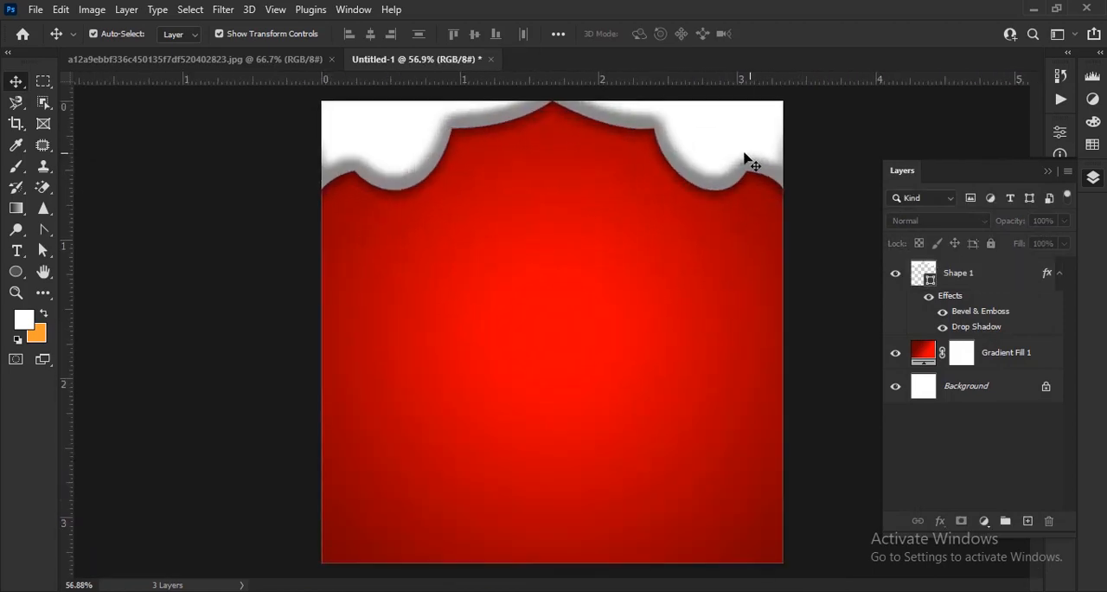
scroll(740, 169, down, 1)
scroll(748, 144, up, 1)
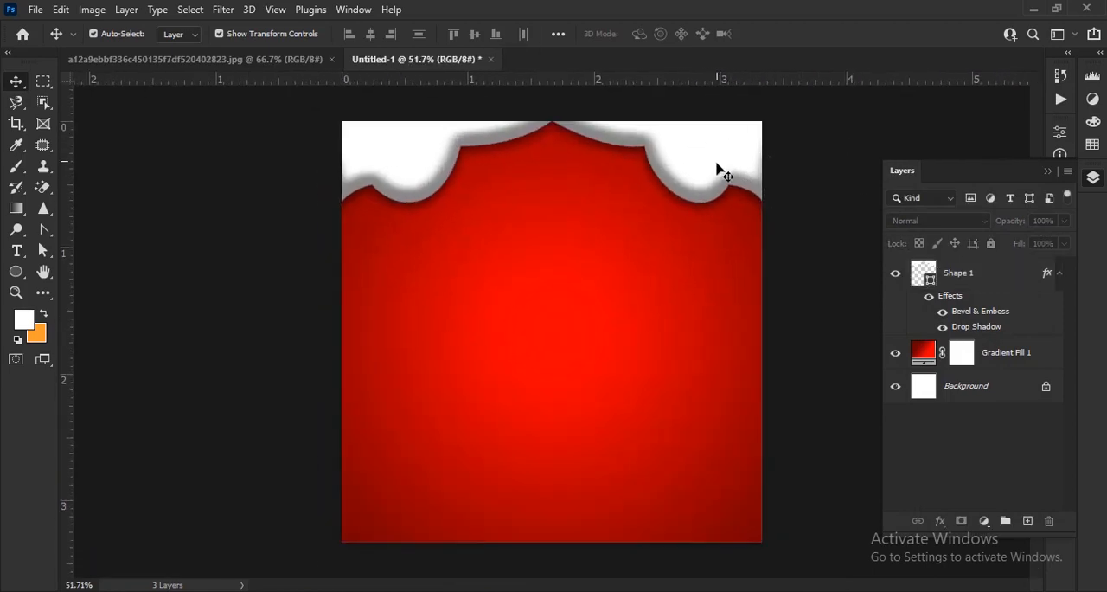
key(alt+Tab)
drag(185, 185, 580, 381)
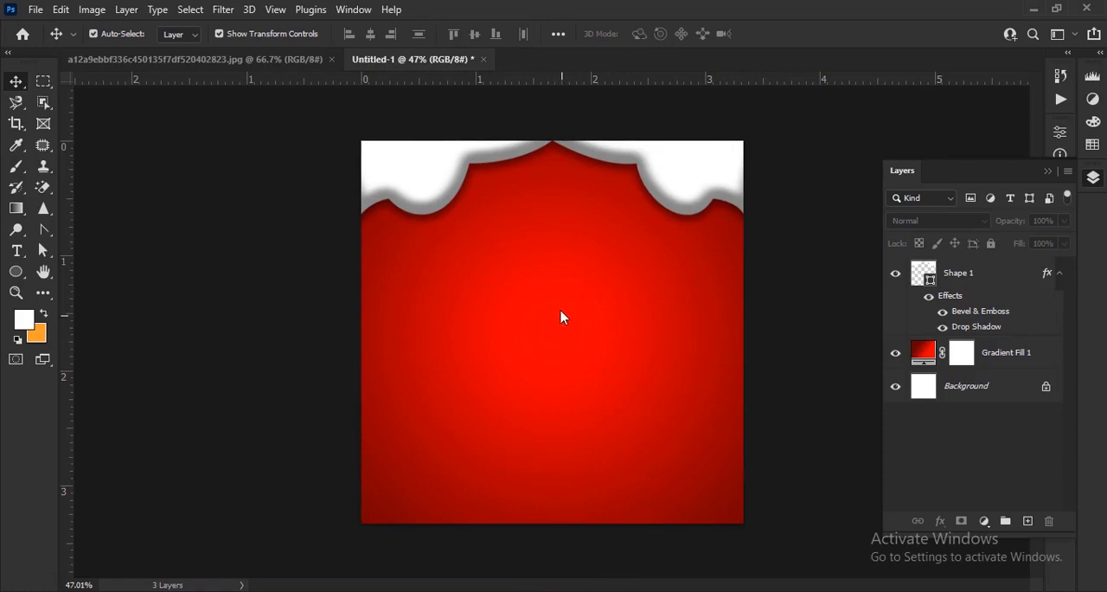
drag(562, 317, 561, 318)
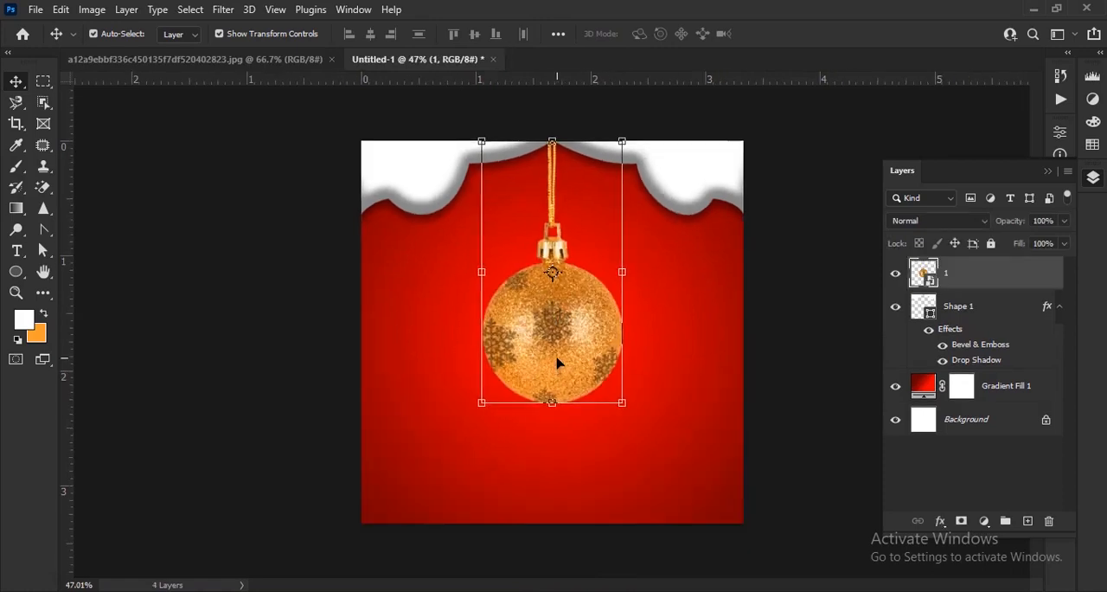
click(832, 364)
Enlarge the ornament to 107.70%, keeping its cord attached to the canvas's upper edge
scroll(654, 224, up, 3)
scroll(595, 208, down, 4)
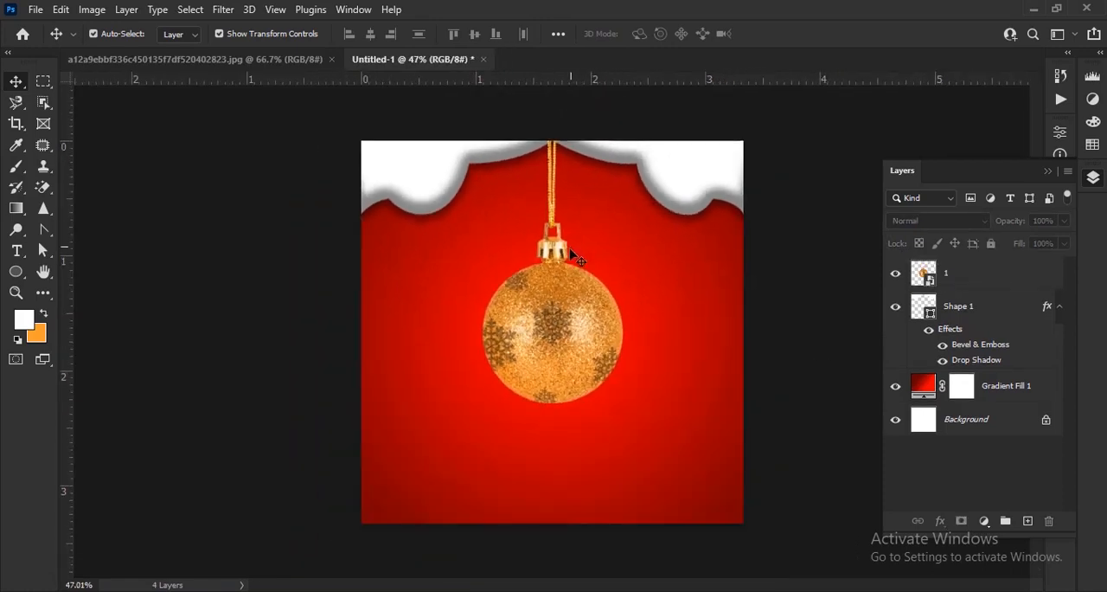
click(546, 350)
drag(554, 400, 551, 545)
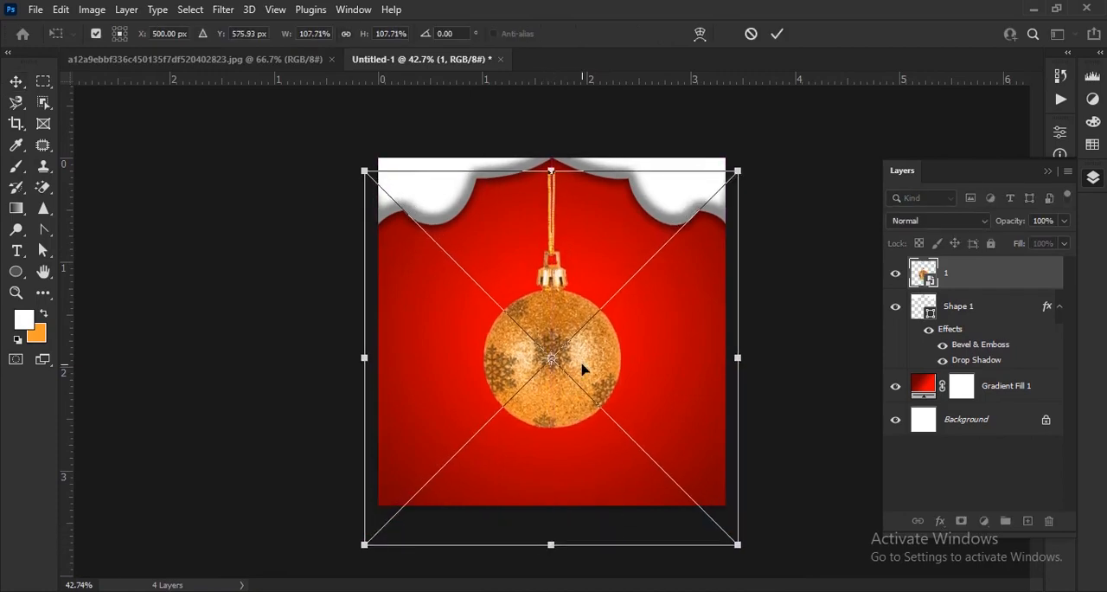
click(777, 34)
key(ctrl+0)
scroll(596, 306, down, 2)
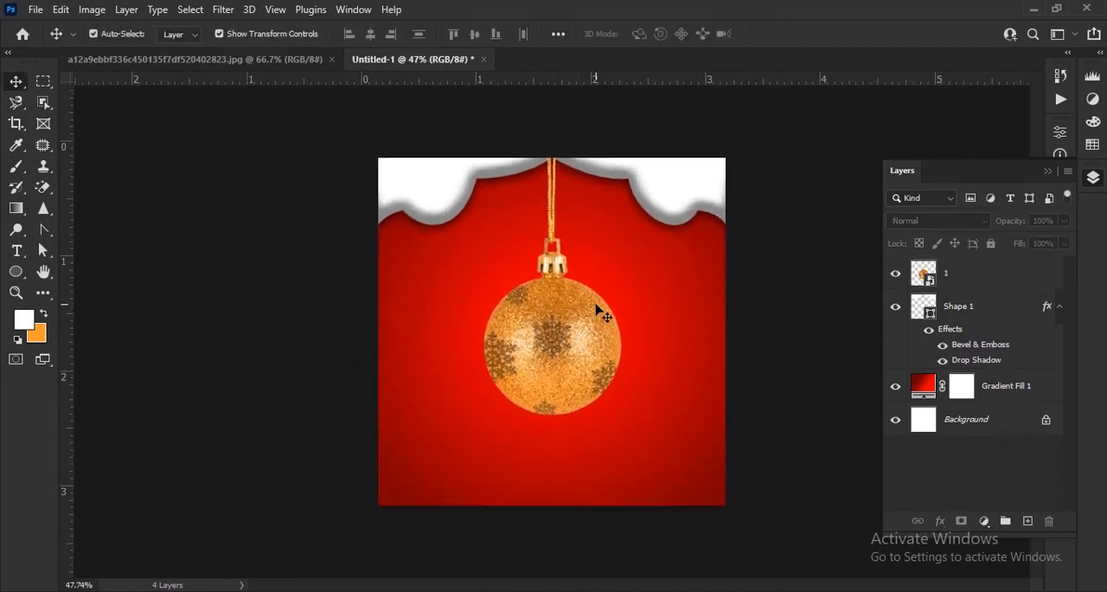
scroll(596, 305, up, 3)
scroll(596, 306, down, 1)
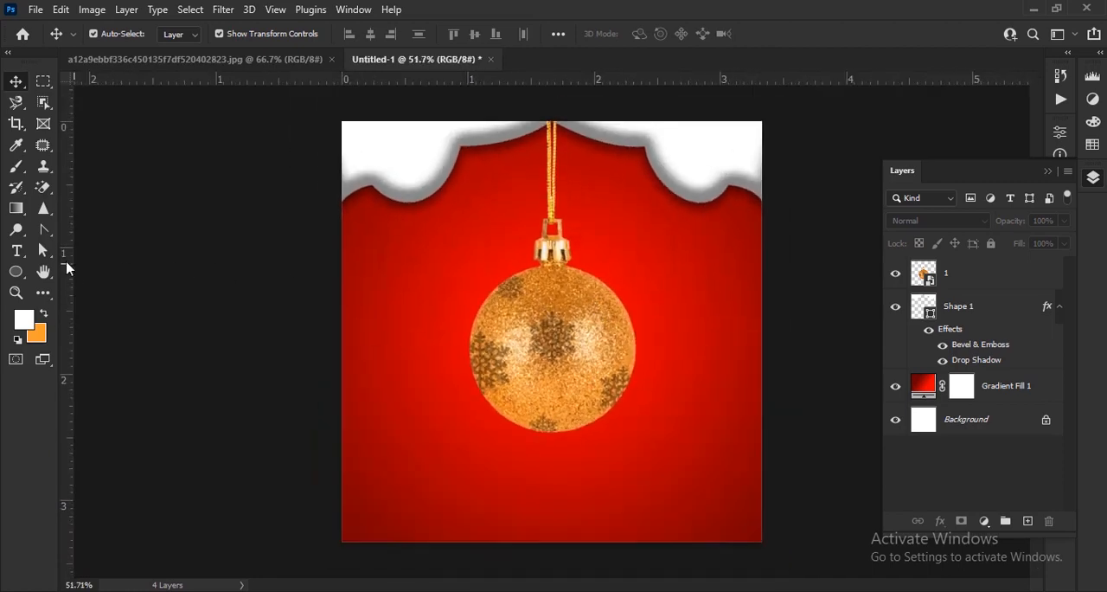
Add the white text "MERRY" in 83 pt Franklin Gothic Heavy across the ornament's cord
click(18, 259)
click(97, 247)
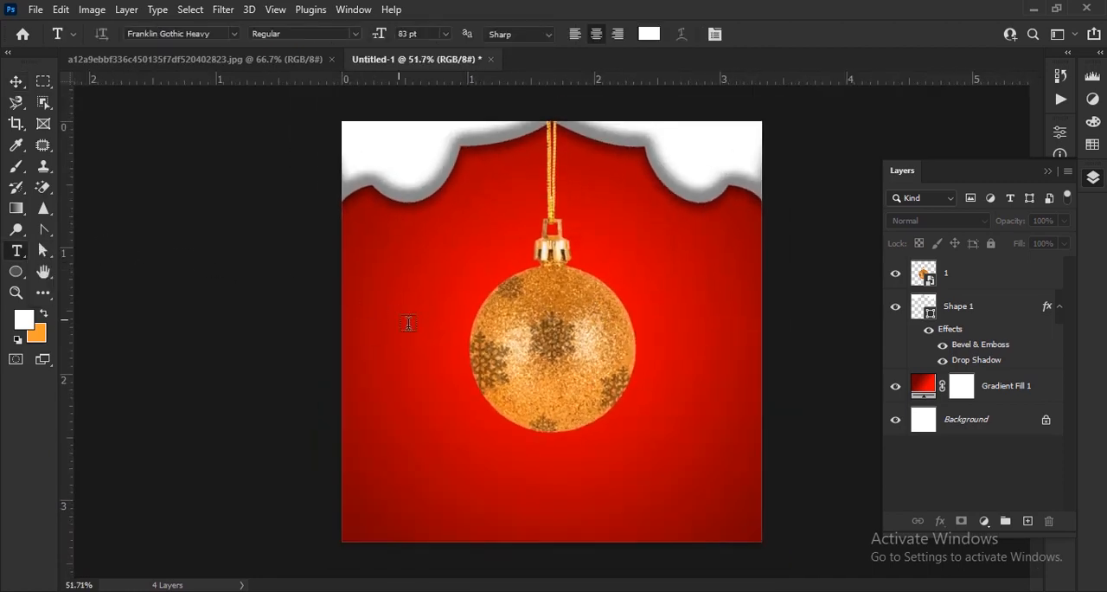
click(490, 251)
text(ME)
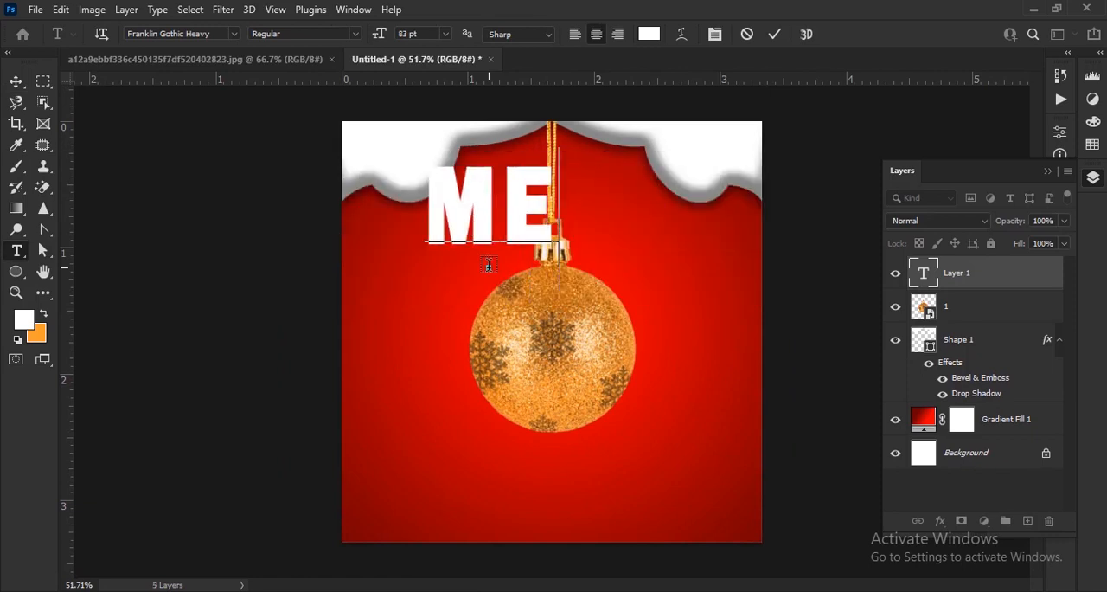
text(RRY)
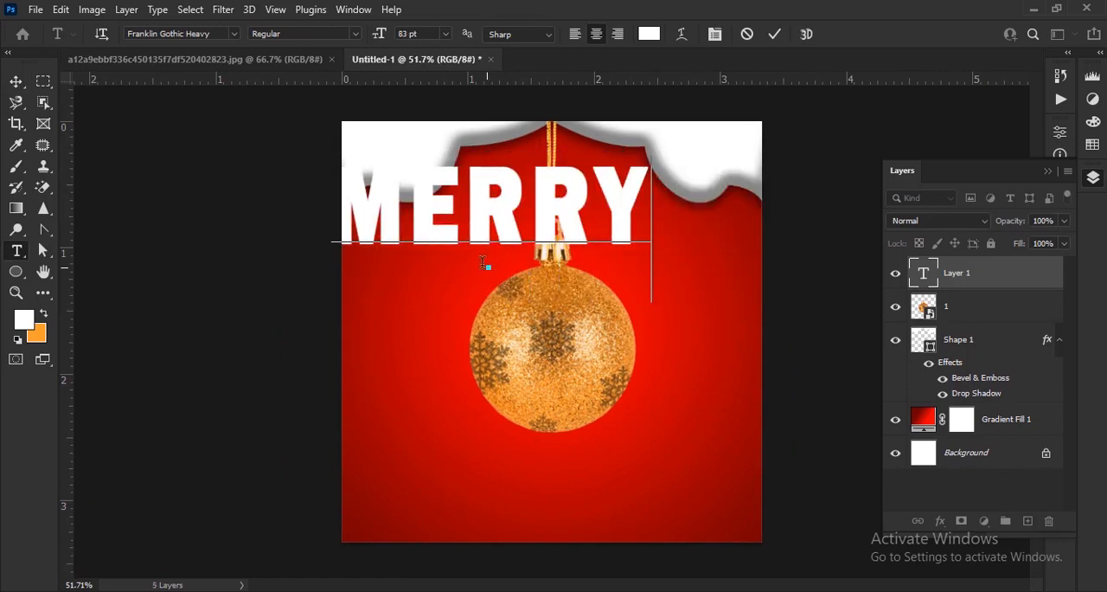
click(774, 34)
click(1048, 171)
key(v)
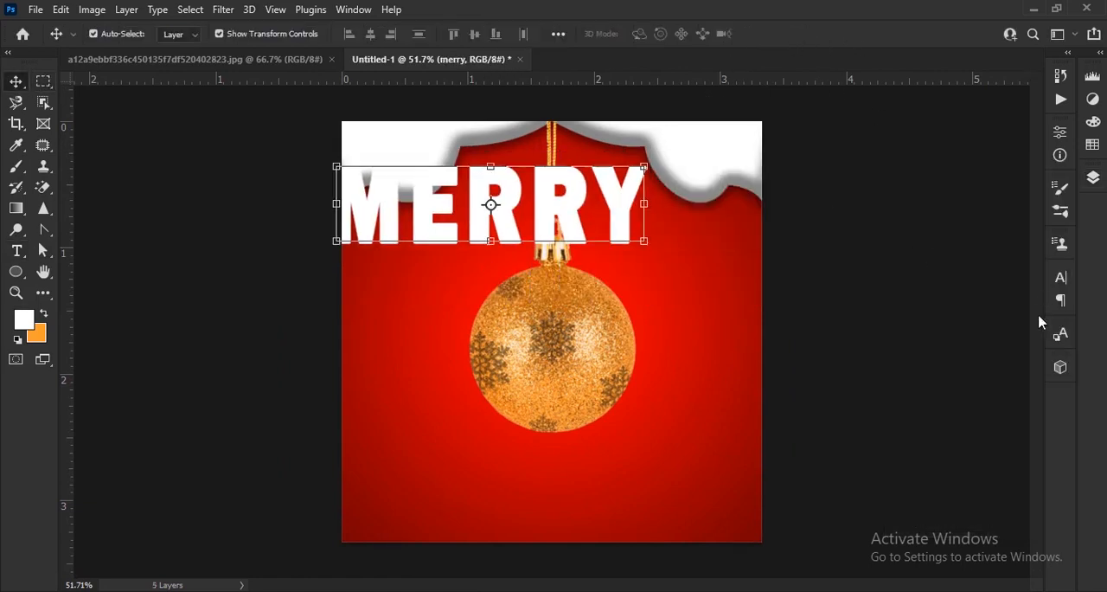
Change the MERRY text's font to Cooper Black with 54% vertical scale and -10 tracking
click(1061, 276)
scroll(706, 240, up, 3)
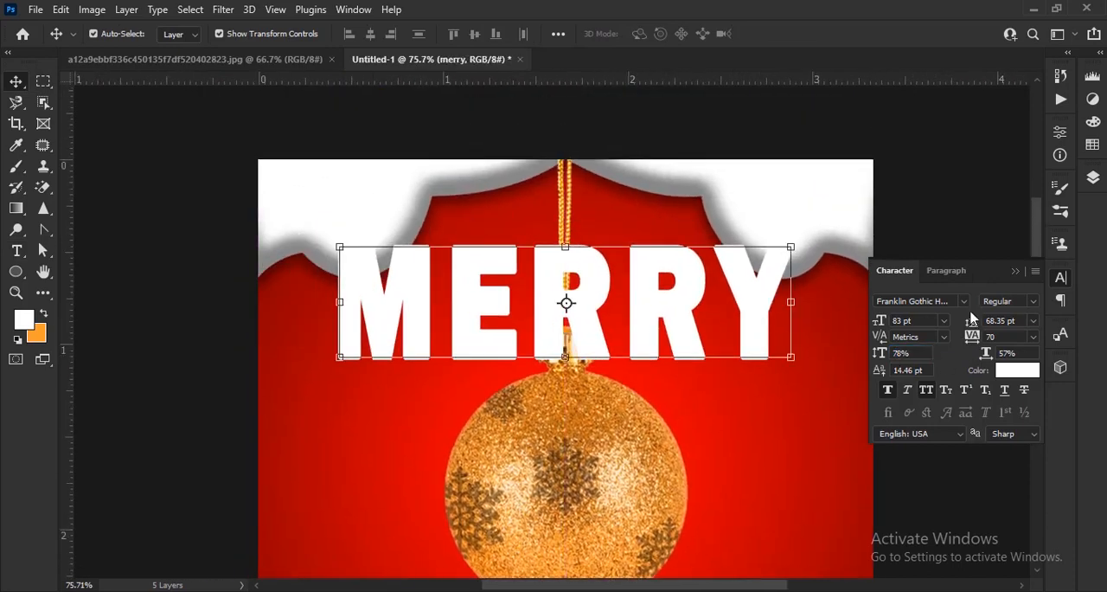
click(963, 301)
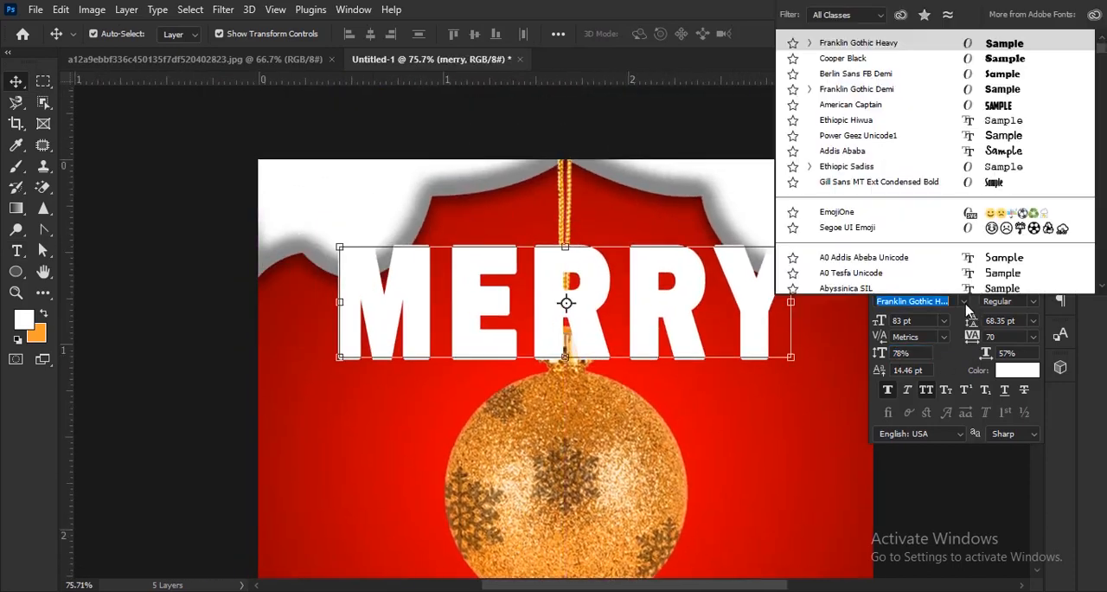
click(856, 49)
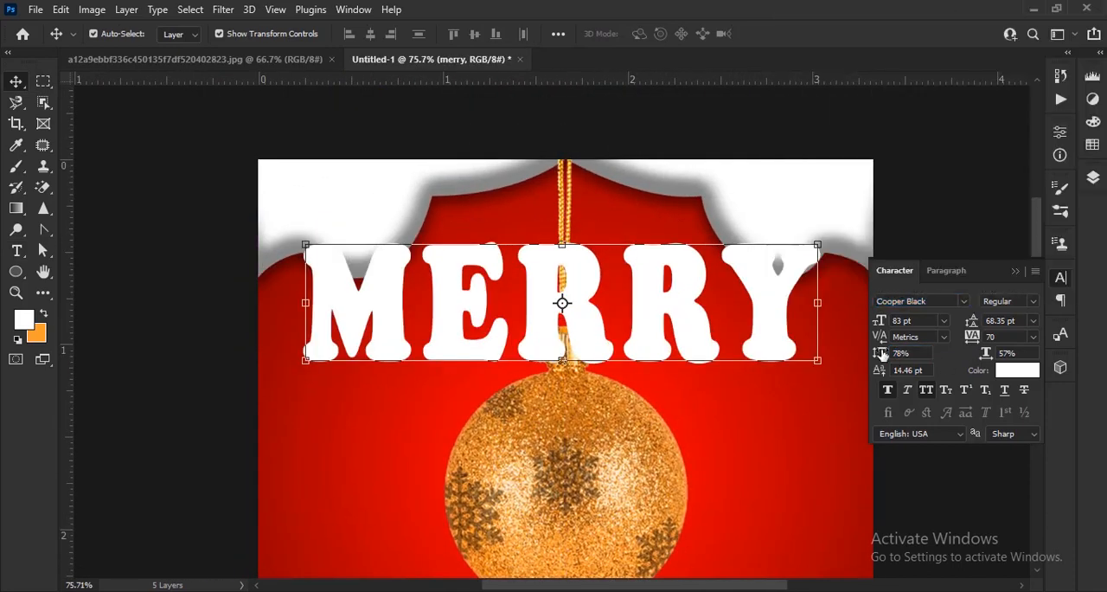
drag(881, 354, 862, 355)
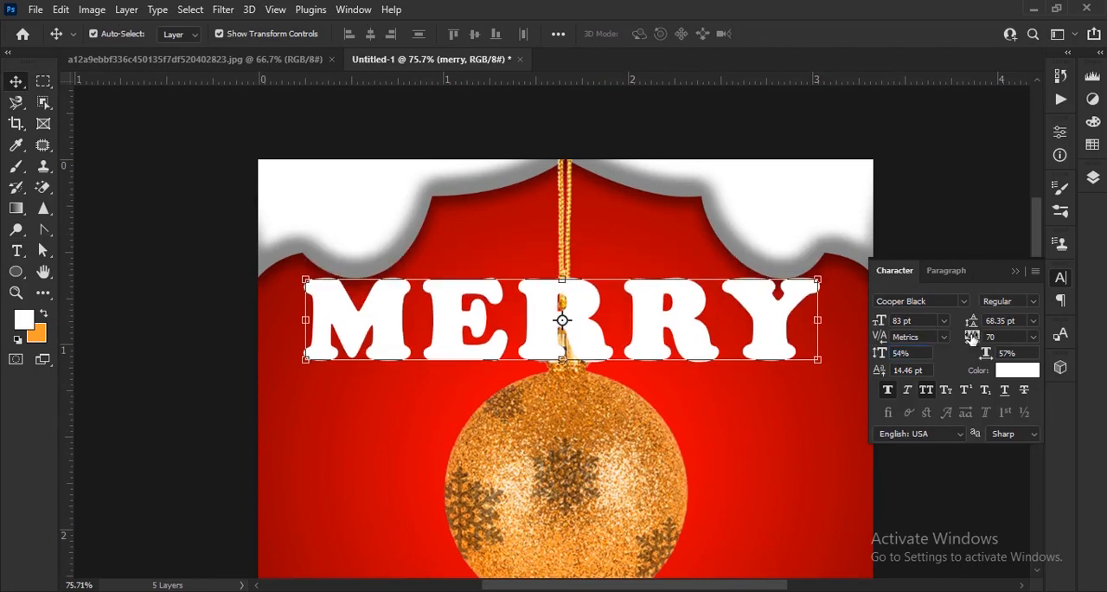
drag(973, 337, 963, 336)
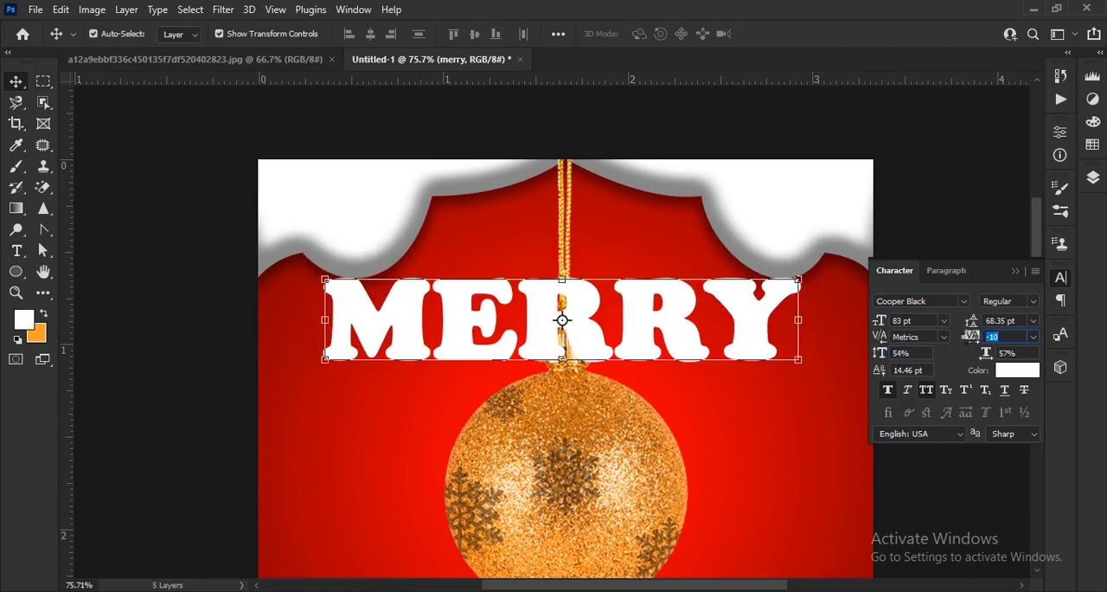
Reduce the MERRY text to 56 pt and centre it over the cord just above the ornament's cap
drag(880, 321, 868, 322)
drag(724, 334, 731, 325)
drag(879, 325, 866, 321)
drag(691, 335, 685, 311)
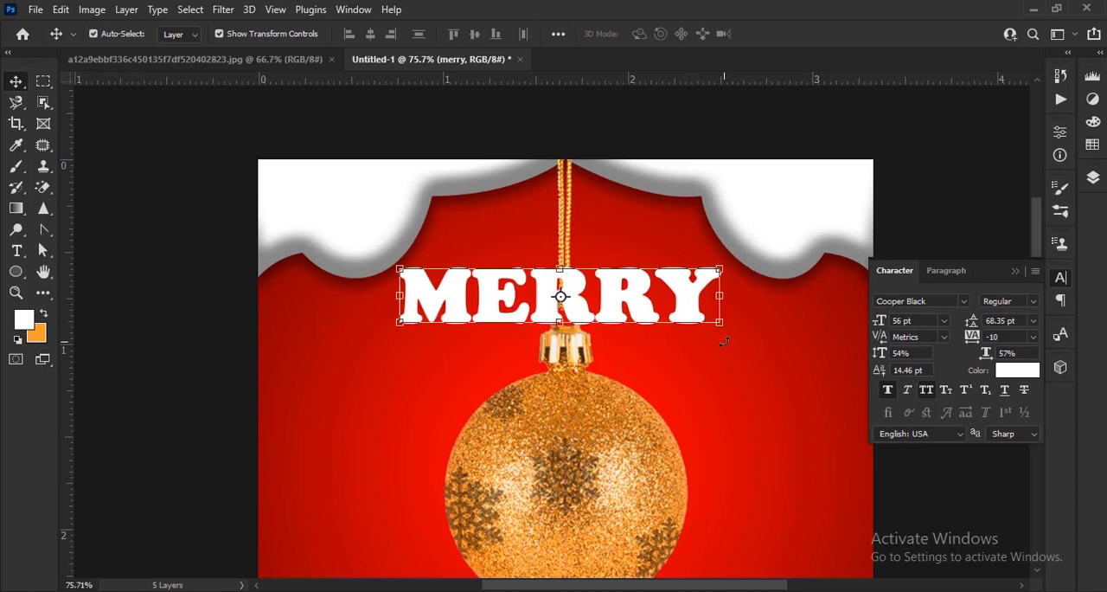
Rotate the MERRY text slightly counterclockwise and nudge it up above the ornament's cap
key(ctrl+t)
mouse_move(730, 346)
mouse_down()
mouse_move(740, 355)
mouse_move(753, 345)
mouse_move(738, 358)
mouse_up()
click(807, 35)
scroll(620, 270, up, 3)
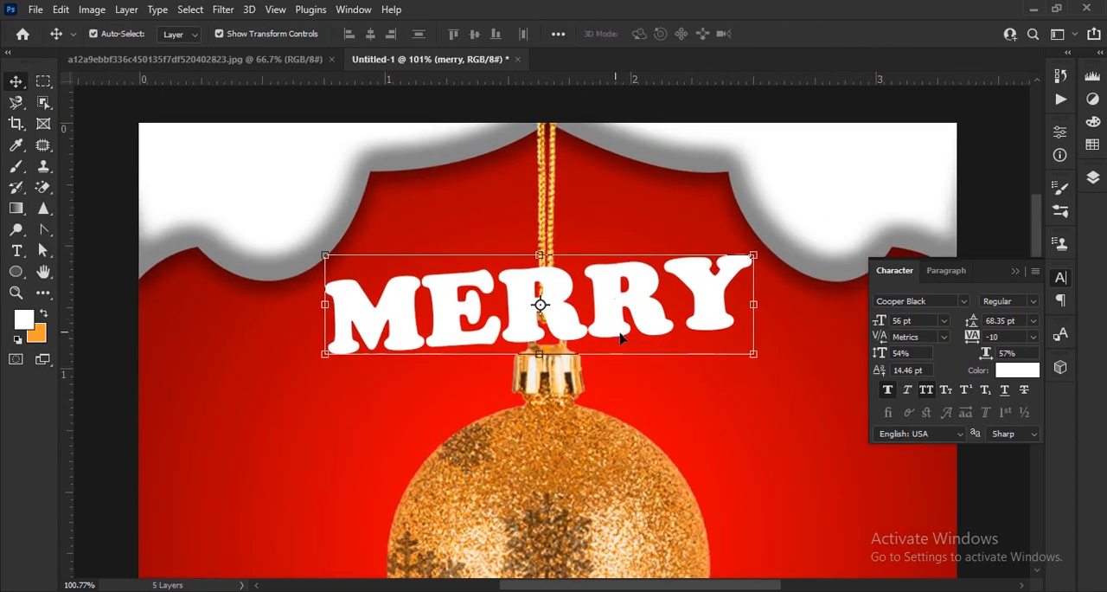
mouse_move(649, 304)
mouse_down()
mouse_move(637, 303)
mouse_move(653, 307)
mouse_up()
click(1015, 271)
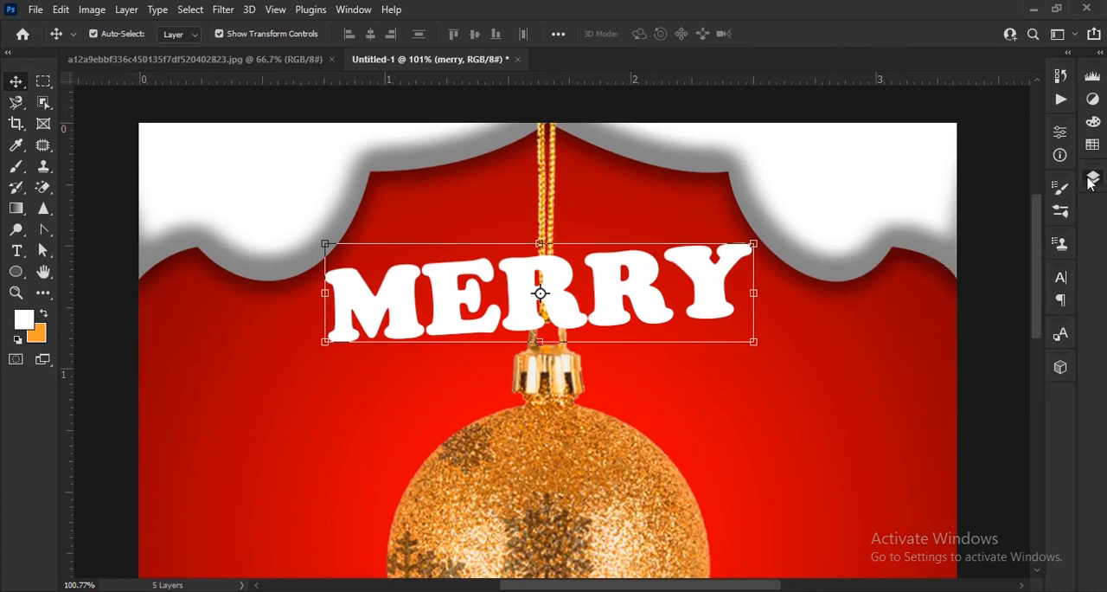
Add a Bevel & Emboss to the MERRY layer with 188% depth, 29 px size, 9 px soften and 31% shadow opacity
click(1093, 177)
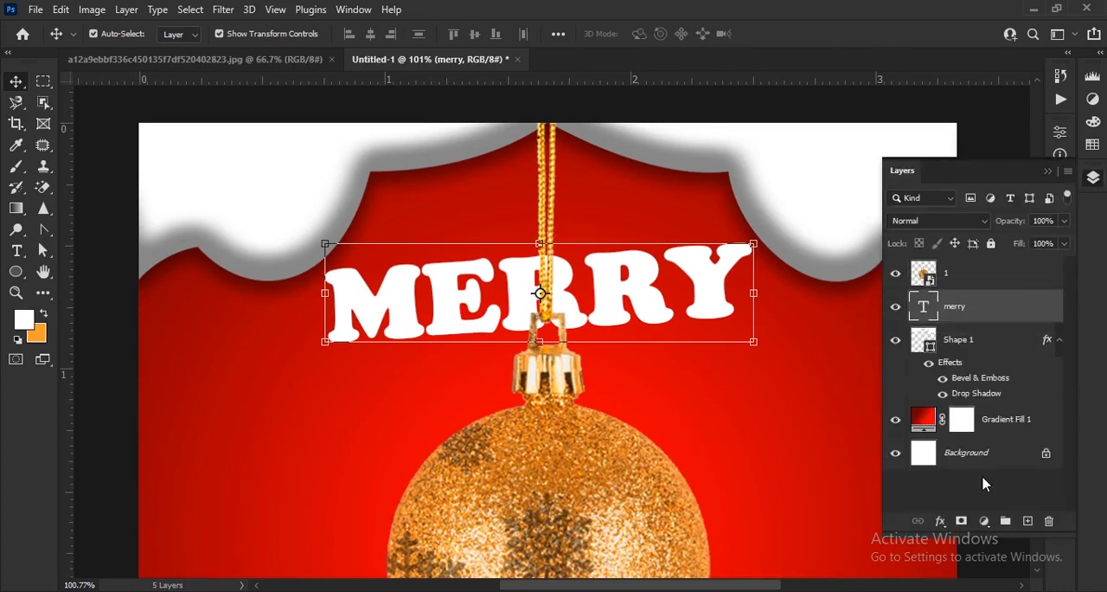
scroll(753, 420, right, 5)
scroll(753, 420, down, 1)
click(940, 520)
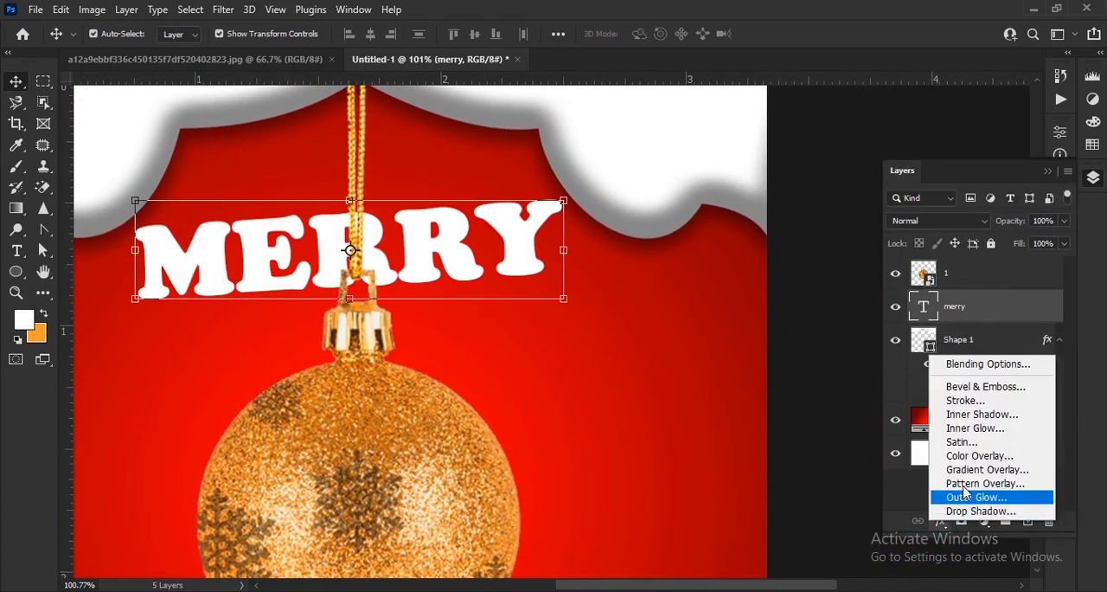
click(986, 363)
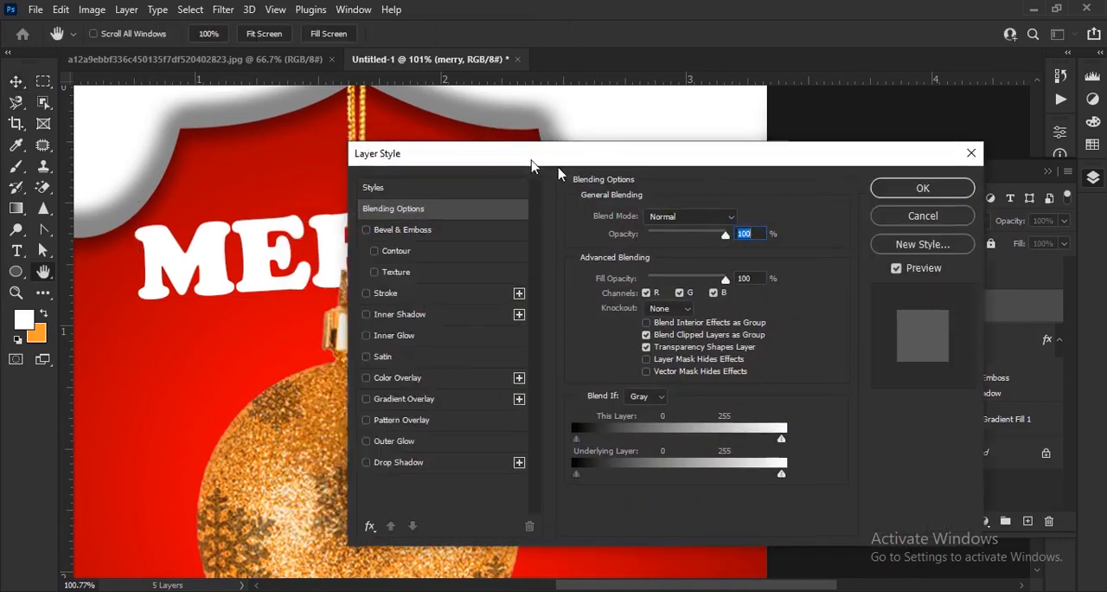
drag(531, 165, 727, 131)
click(645, 203)
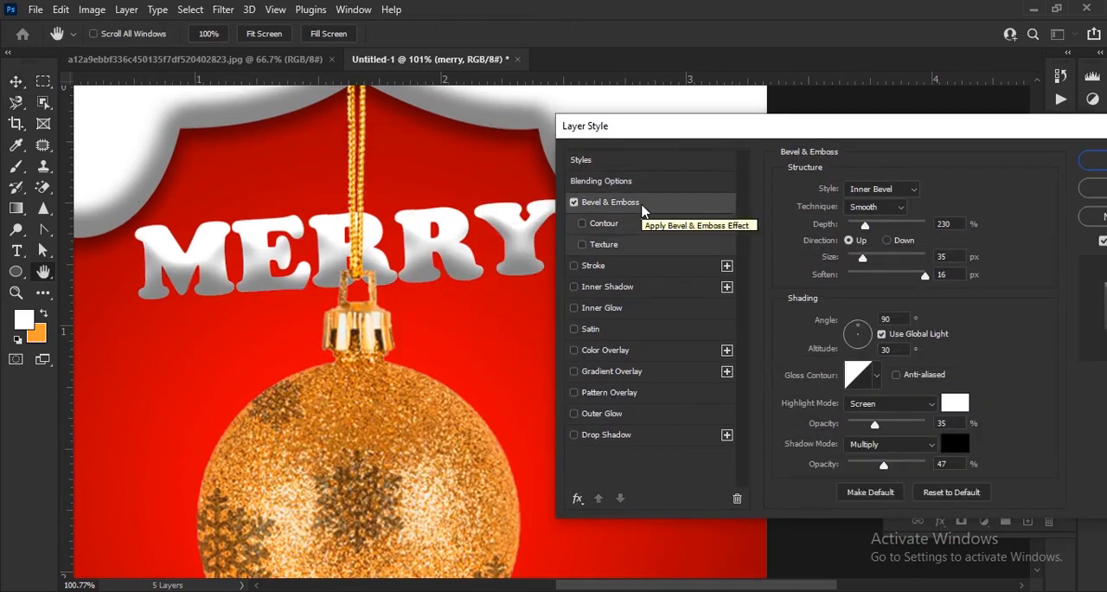
drag(924, 275, 883, 257)
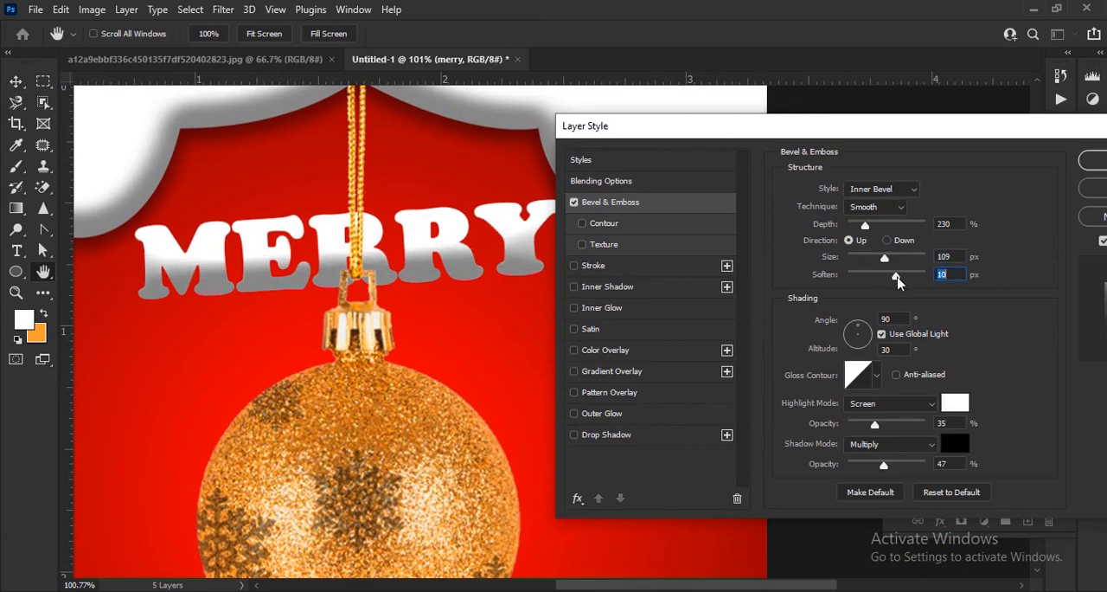
drag(869, 229, 864, 222)
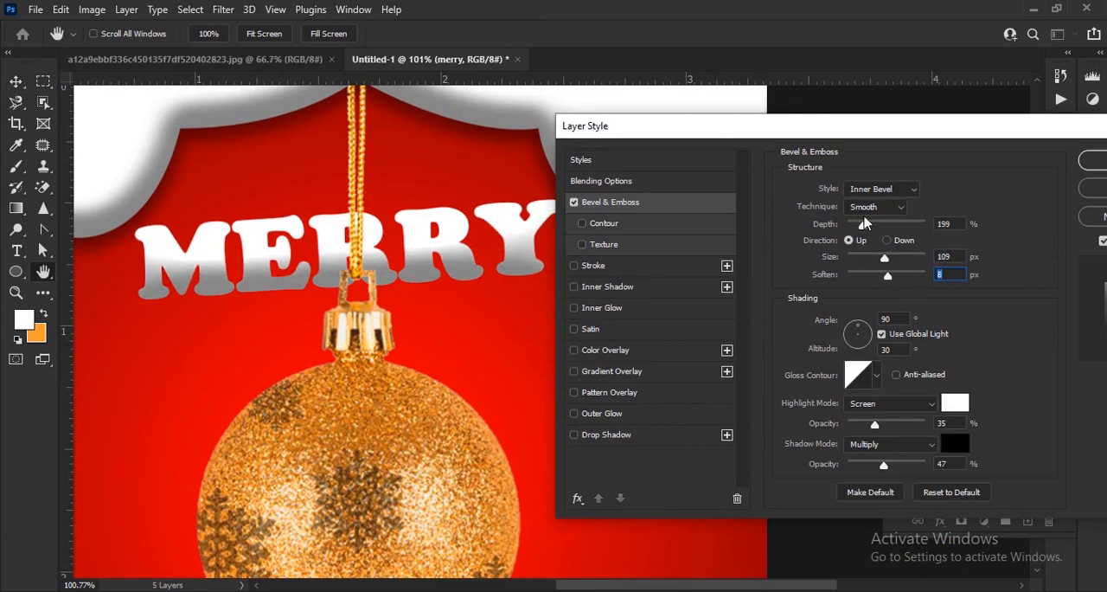
drag(884, 267, 906, 289)
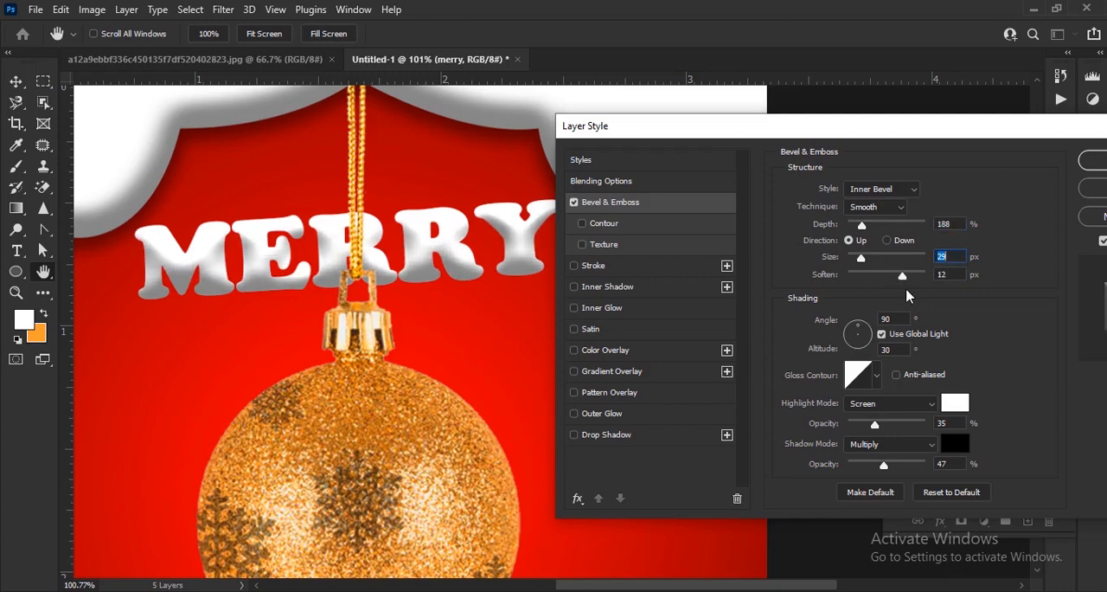
mouse_move(888, 467)
mouse_down()
mouse_move(915, 463)
mouse_move(870, 463)
mouse_up()
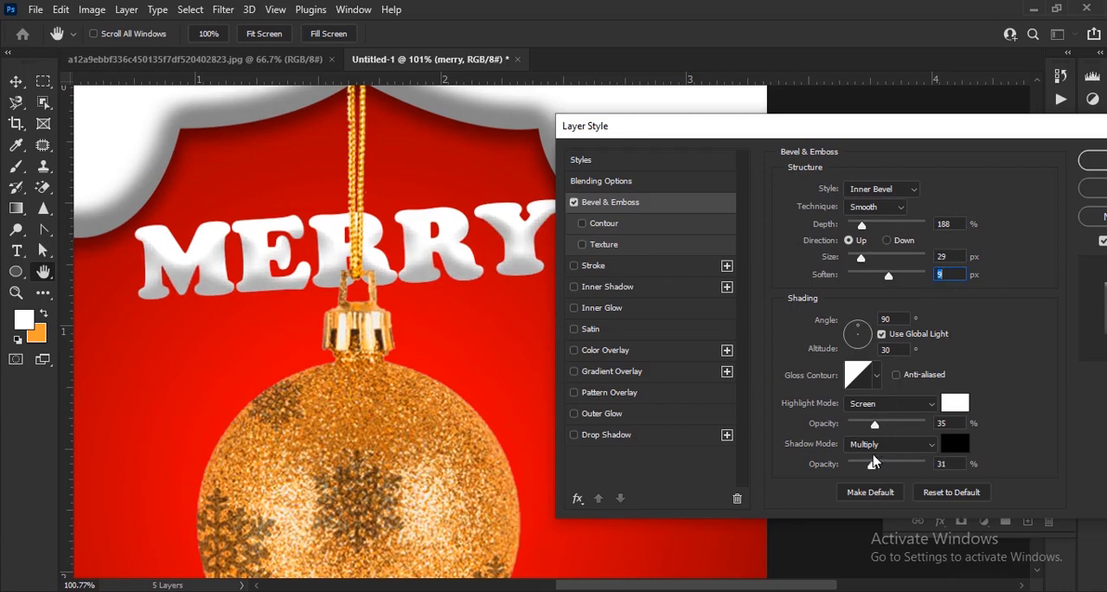
Add a drop shadow to MERRY with 44% opacity, 5 px distance, 8% spread and 10 px size
click(630, 439)
drag(862, 300, 850, 303)
click(943, 262)
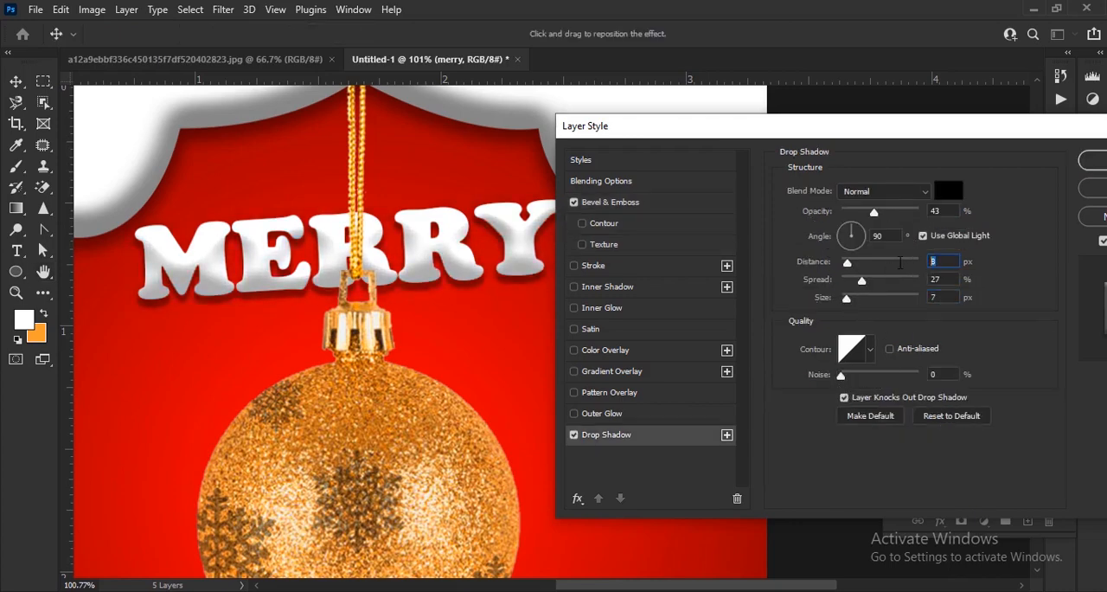
key(Down)
key(Down)
key(Down)
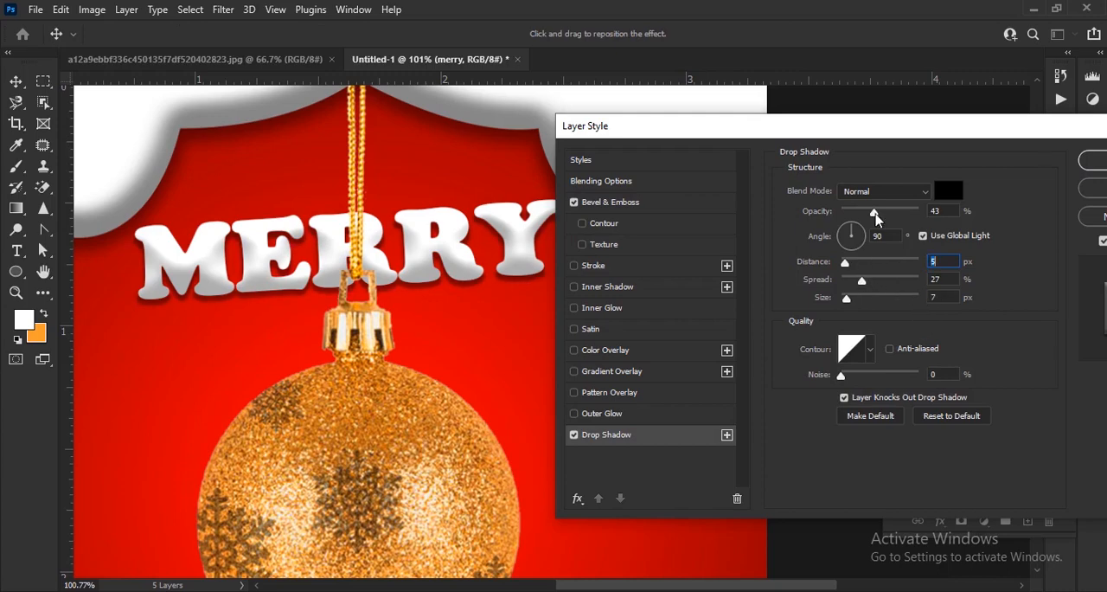
drag(874, 212, 875, 215)
drag(861, 280, 852, 302)
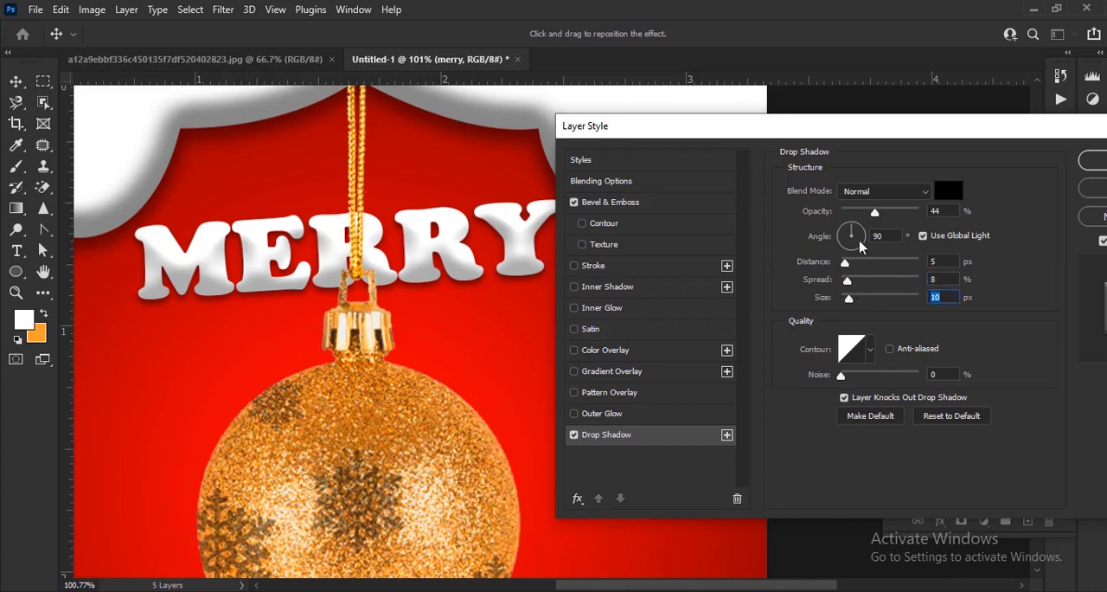
Raise the MERRY drop shadow's opacity, set its distance to 6 px and apply the layer style
drag(874, 213, 884, 214)
drag(941, 261, 921, 261)
text(6)
drag(995, 148, 699, 176)
click(836, 188)
key(ctrl+0)
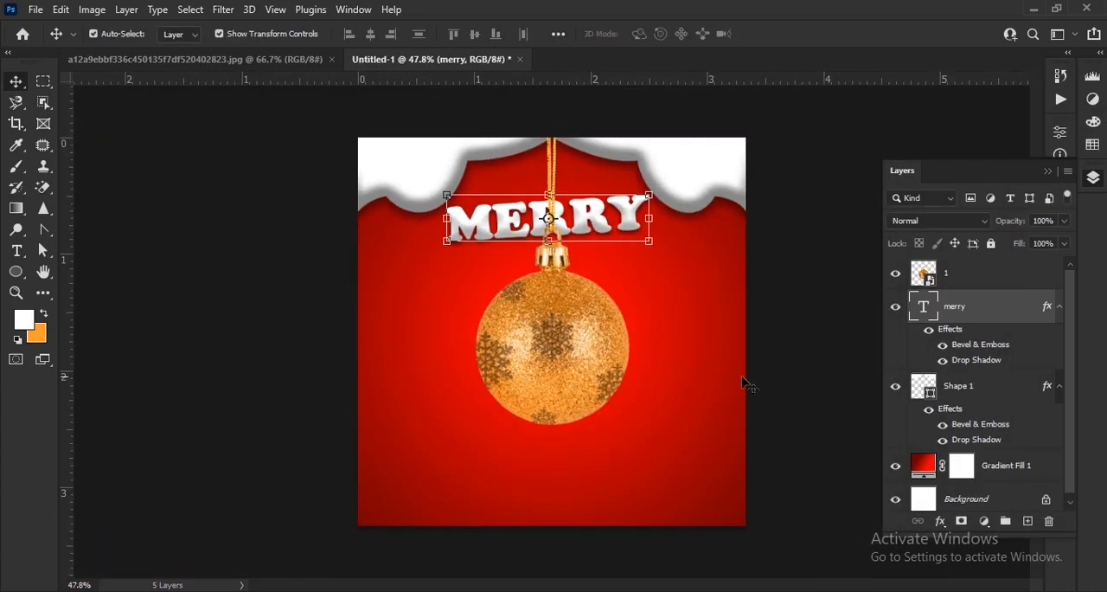
Add the white text "XMAS" in 56 pt Cooper Black across the ornament's lower edge
scroll(597, 350, up, 2)
key(t)
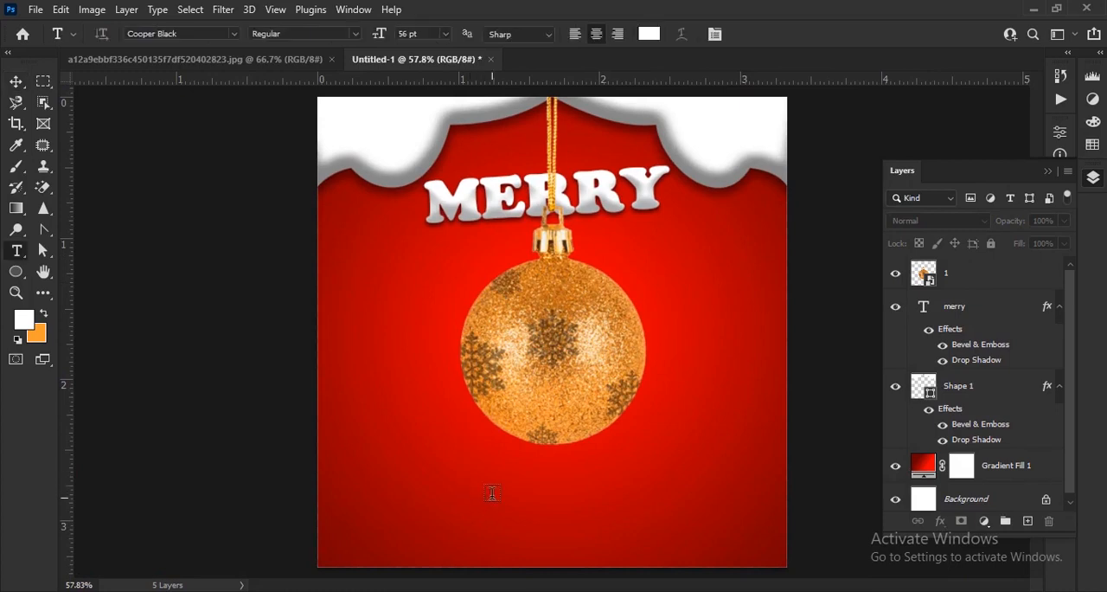
click(491, 496)
text(XMAS)
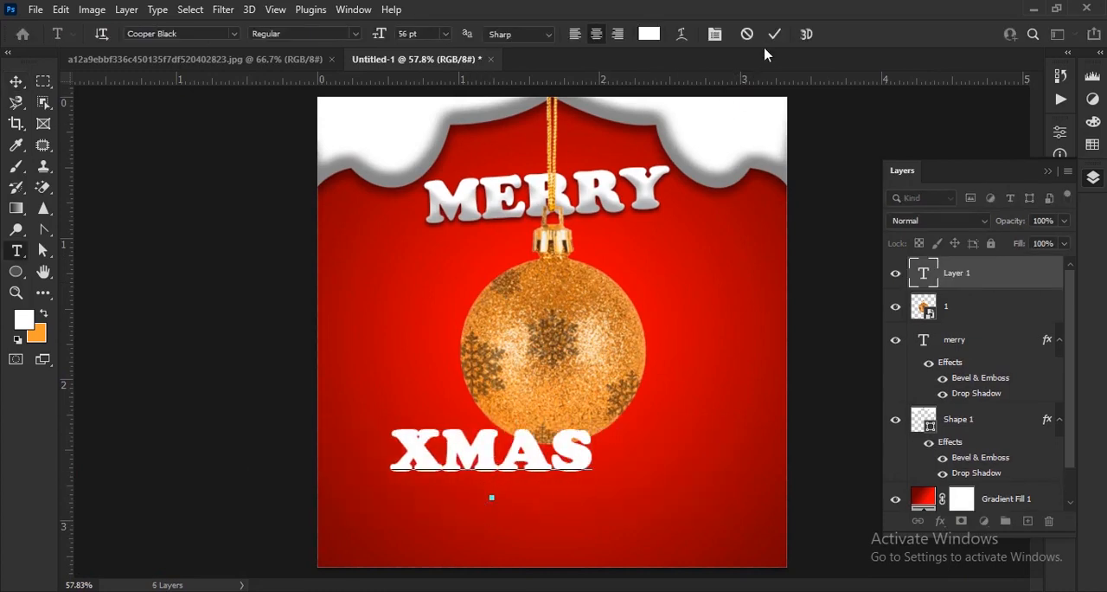
click(775, 34)
click(17, 82)
click(1048, 171)
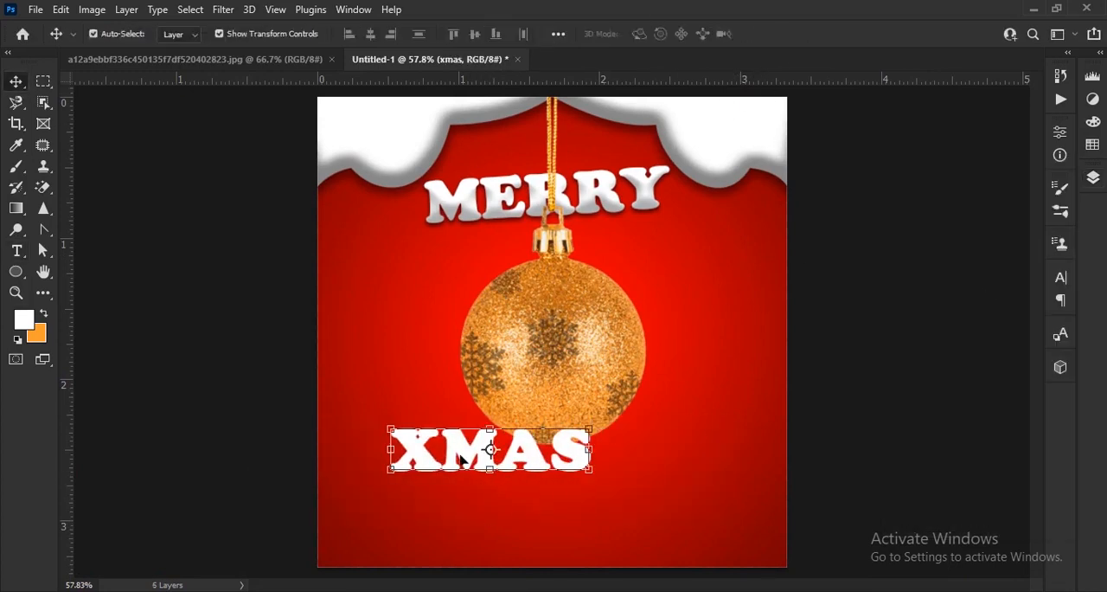
Reposition the XMAS text over the ornament's lower part and enlarge it to 94 pt
scroll(583, 472, up, 2)
drag(575, 459, 552, 385)
drag(562, 385, 607, 403)
click(1061, 277)
drag(877, 323, 915, 321)
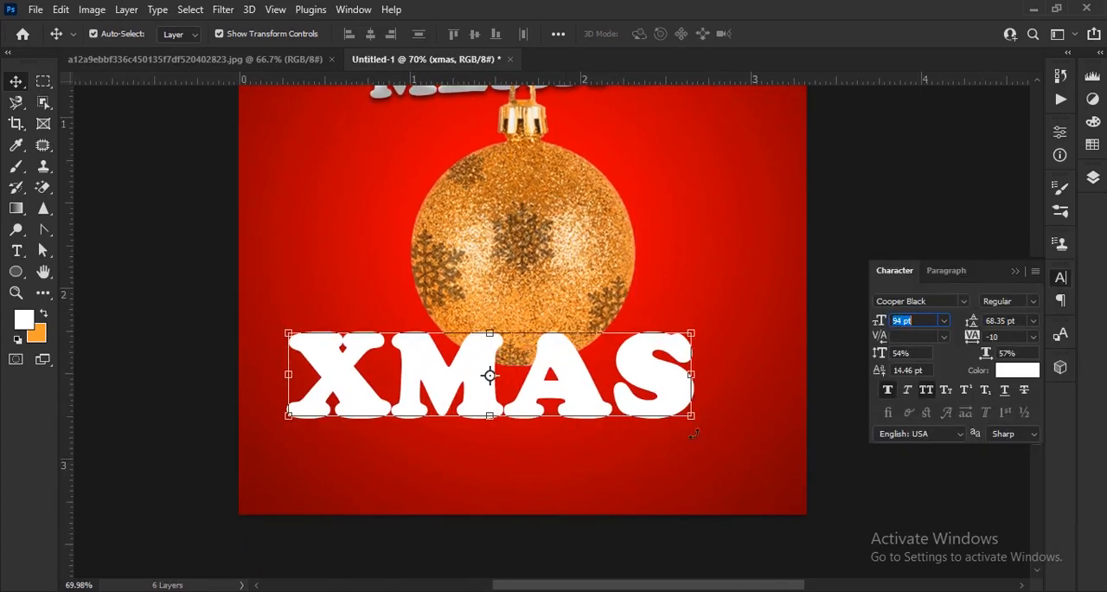
Centre the XMAS text beneath the ornament, keep Faux Bold on and set its size to 103 pt
click(889, 391)
drag(675, 400, 699, 389)
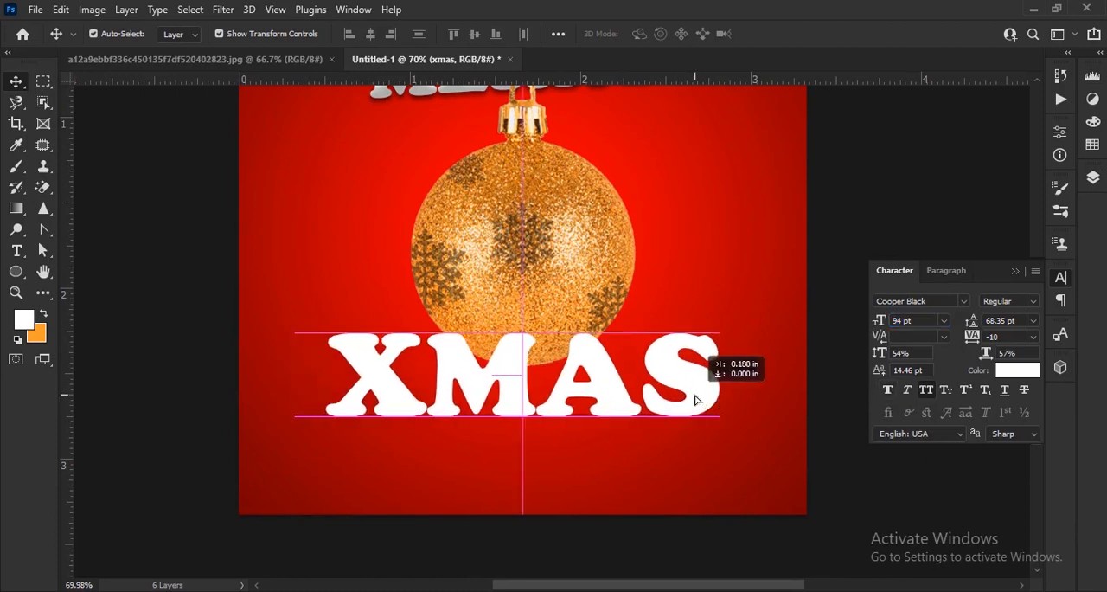
click(888, 391)
drag(880, 321, 891, 319)
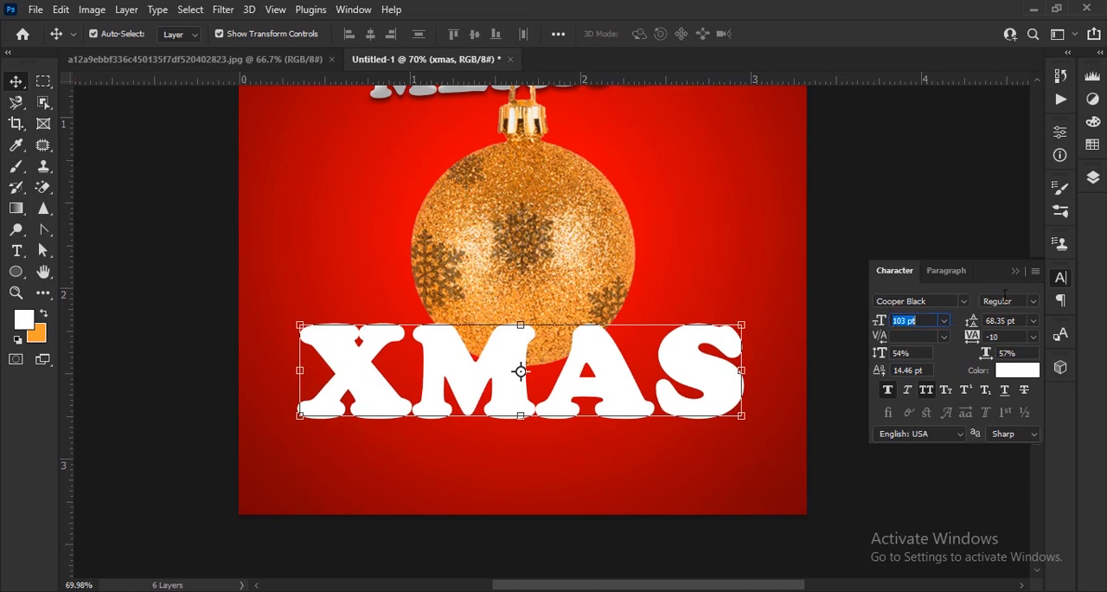
Move the xmas layer below the ornament layer so the ball overlaps the letters
click(1060, 277)
click(1093, 178)
drag(978, 277, 981, 322)
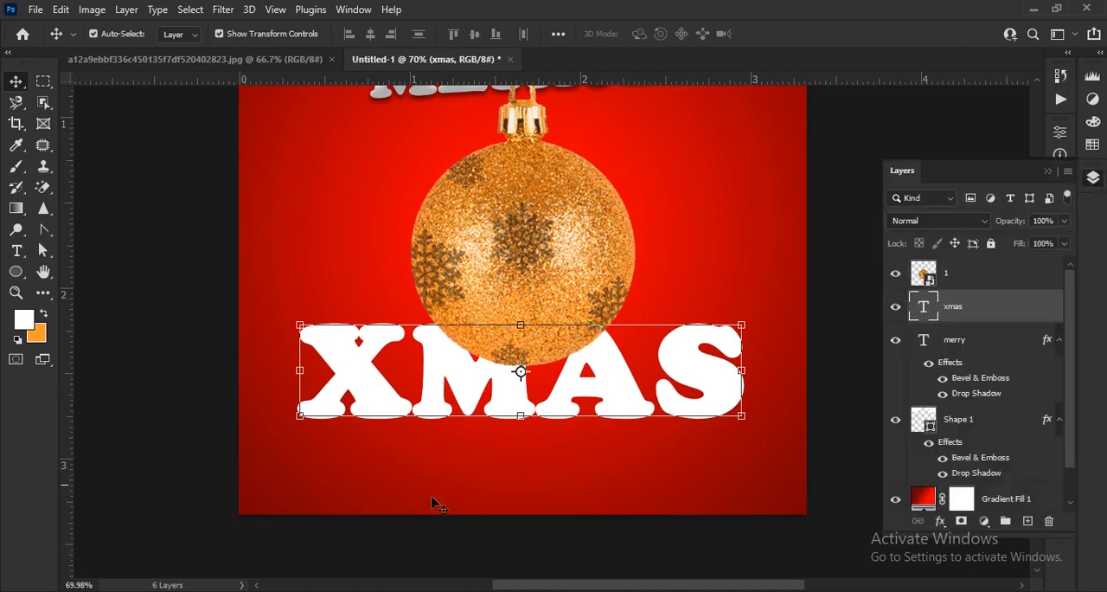
Rotate the XMAS text by -3.80° and commit the transformation
key(ctrl+t)
drag(298, 469, 302, 479)
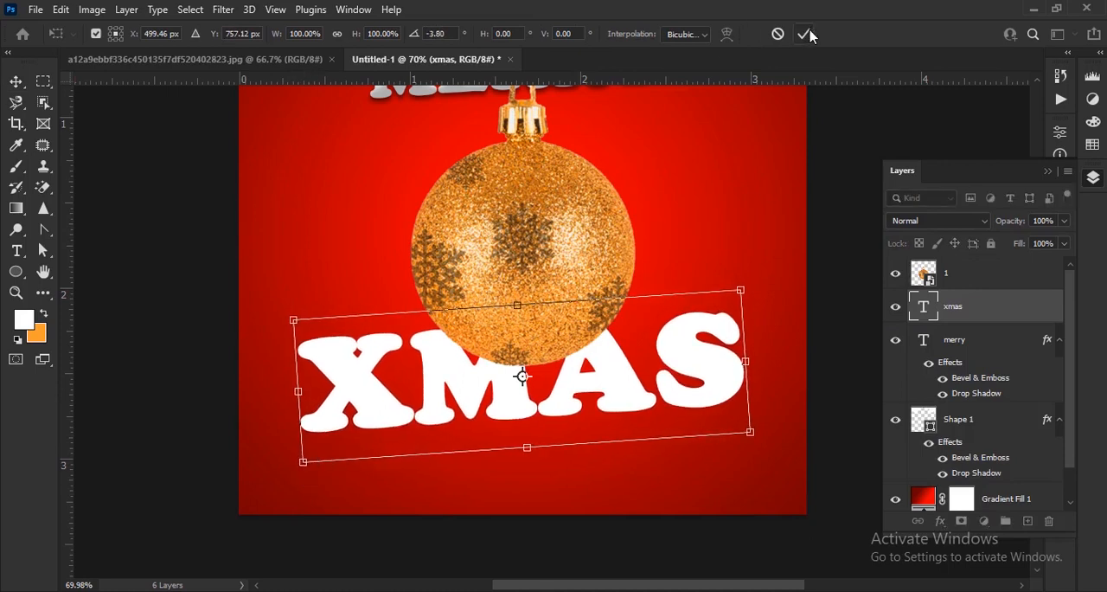
click(805, 34)
click(1048, 171)
Reduce the tilted XMAS text's size to 100 pt
click(1060, 277)
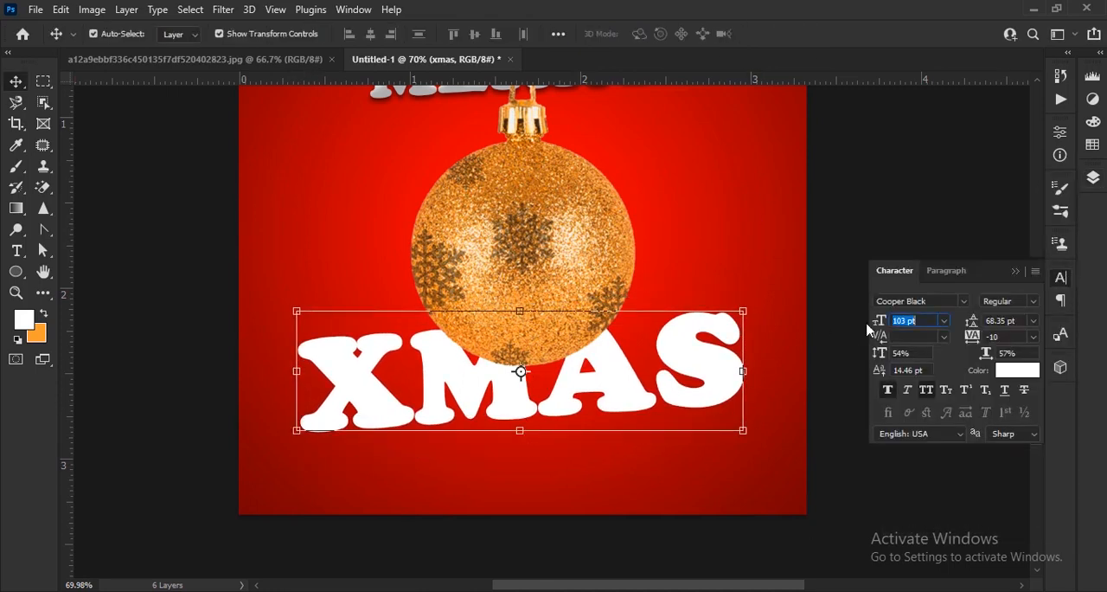
key(Down)
key(Down)
key(Down)
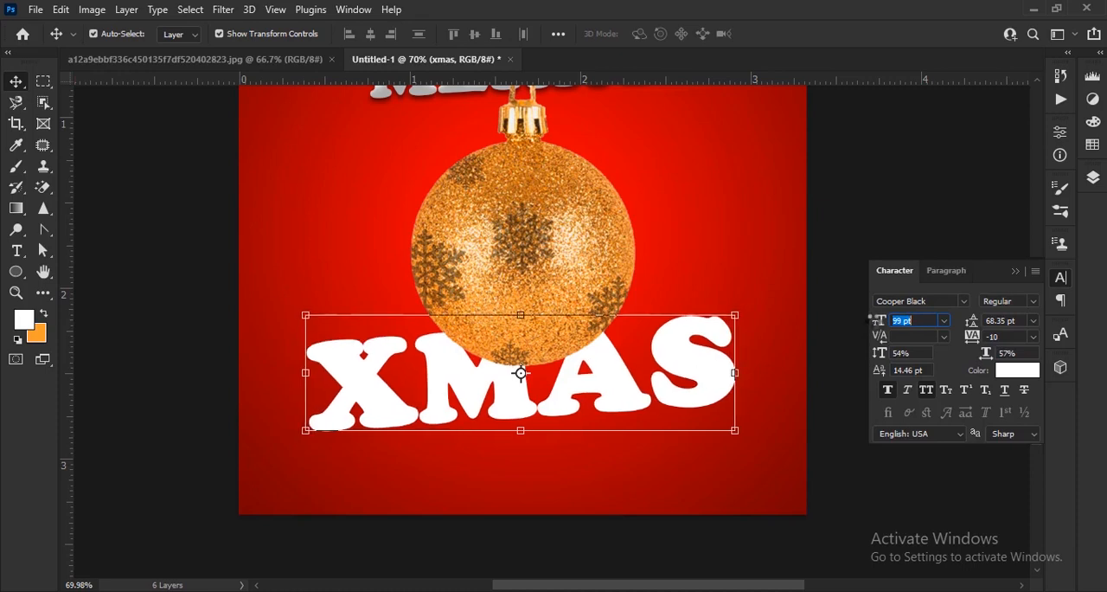
click(834, 494)
scroll(605, 390, up, 2)
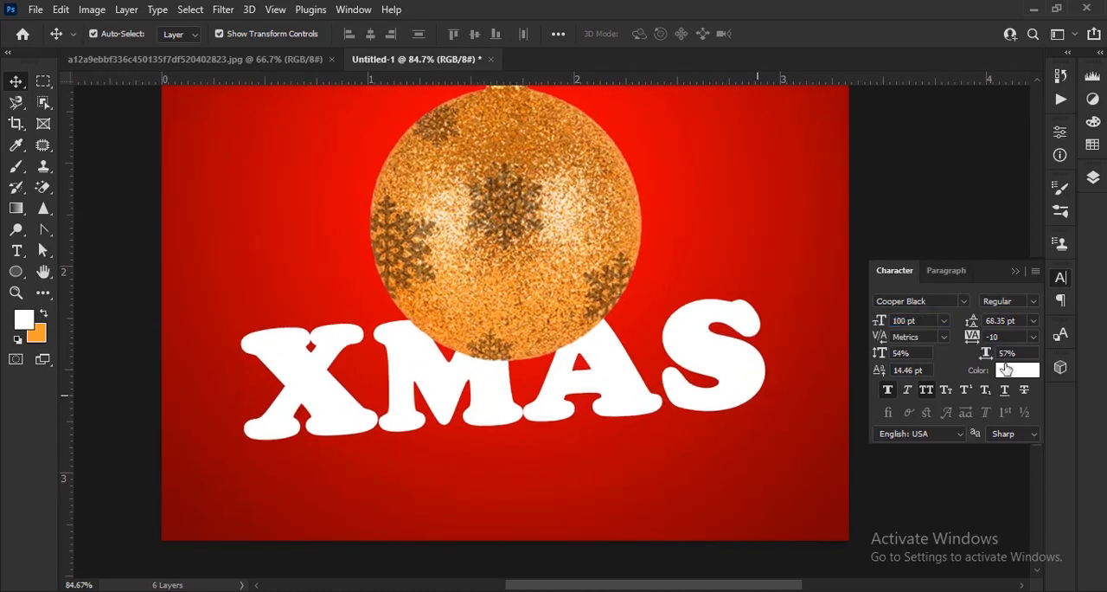
click(1015, 270)
Shift the XMAS text about 0.067 in to the right, keeping its height on the canvas
scroll(818, 368, up, 1)
drag(719, 360, 741, 371)
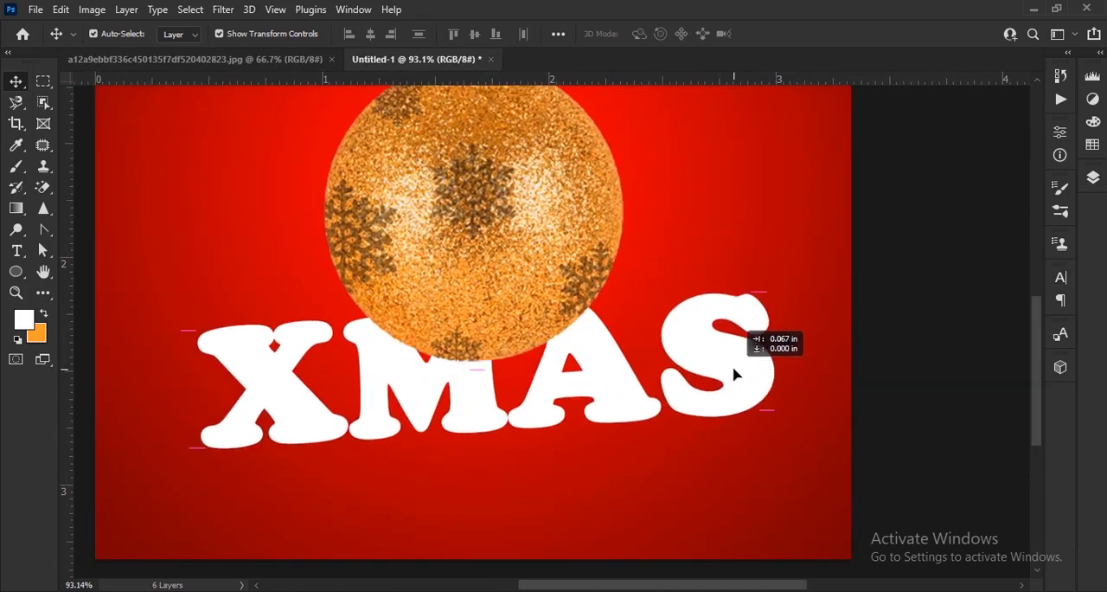
drag(909, 346, 840, 303)
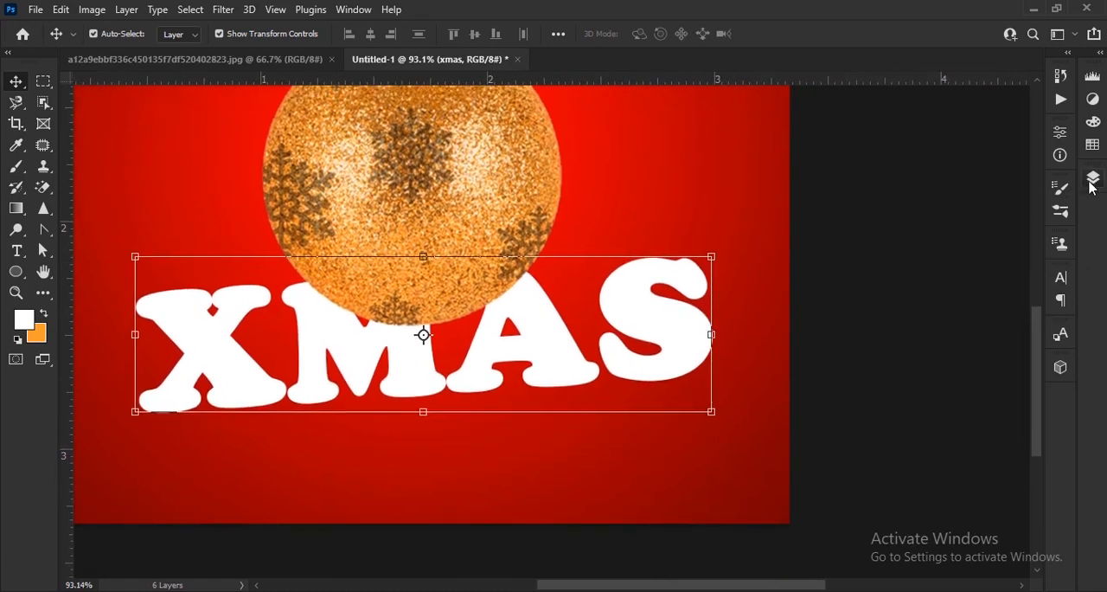
Add Bevel & Emboss and a drop shadow with 20% spread and 13 px size to the XMAS text layer
click(1093, 176)
click(940, 522)
click(971, 370)
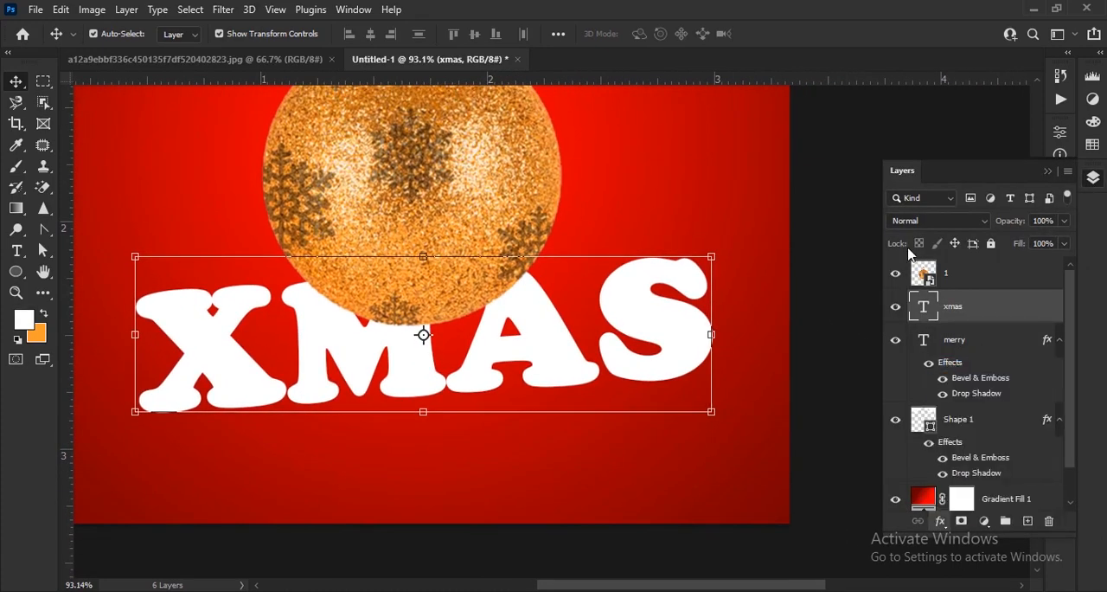
drag(580, 166, 767, 103)
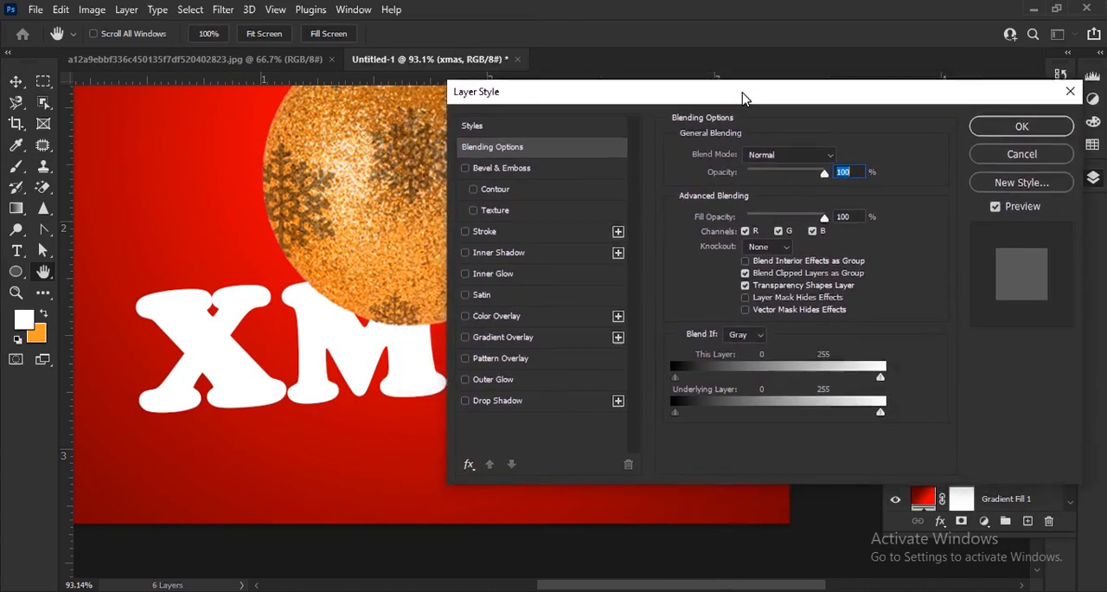
click(502, 167)
click(502, 400)
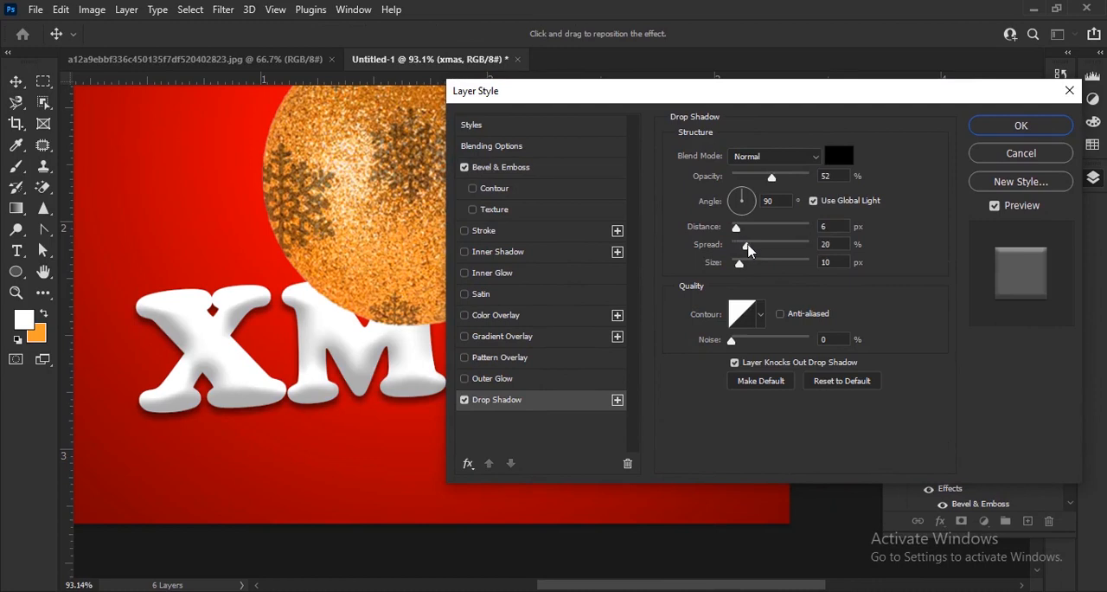
drag(744, 266, 738, 264)
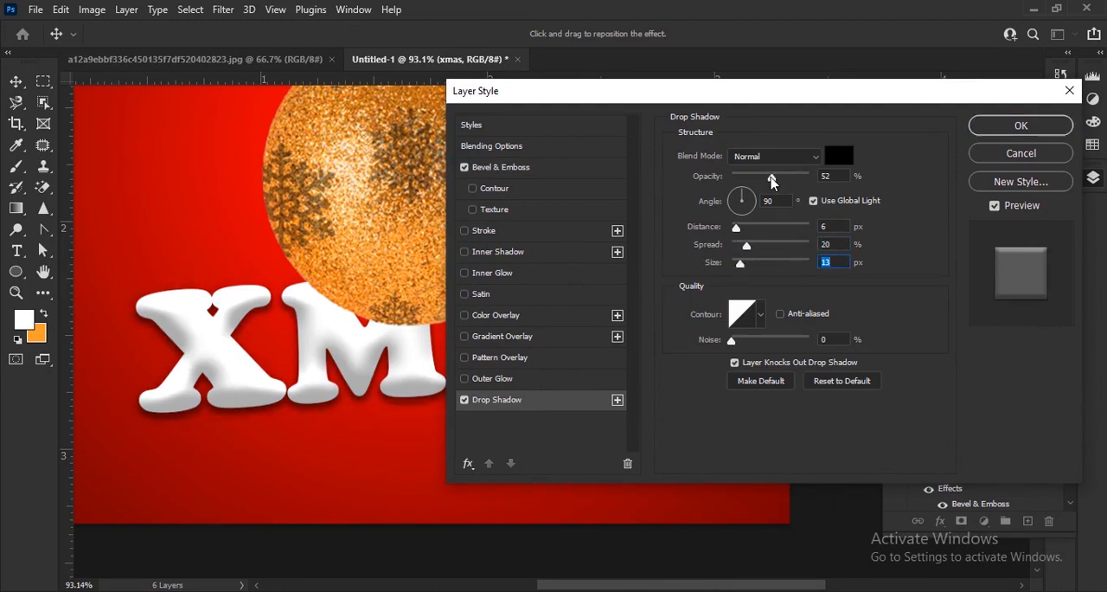
click(1000, 127)
key(ctrl+0)
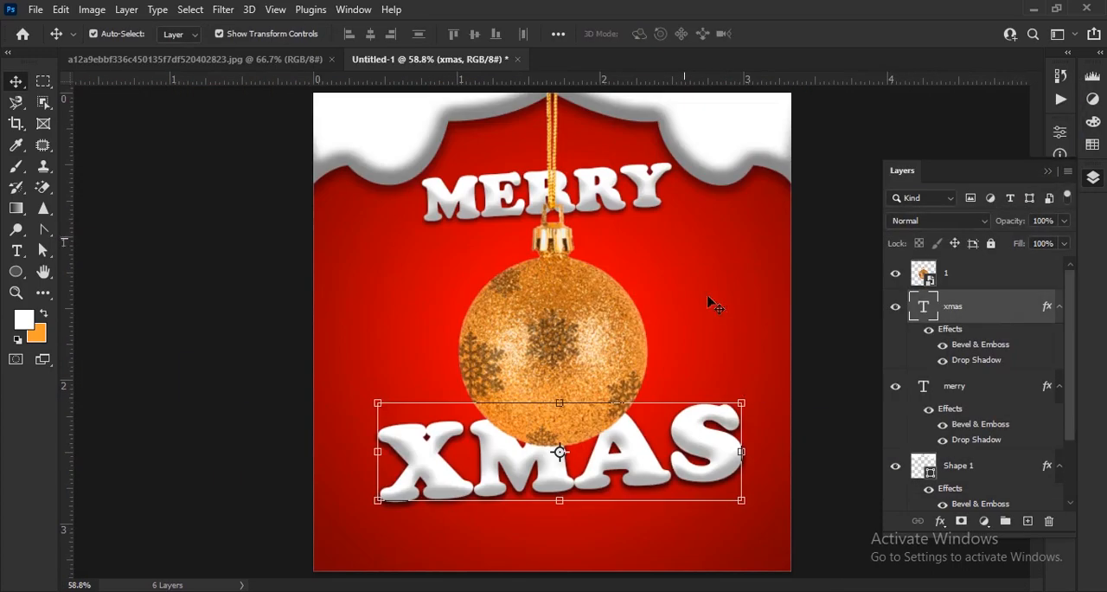
Set the opacity of the XMAS text's drop shadow to 61%
click(665, 336)
scroll(665, 335, down, 3)
scroll(671, 443, up, 3)
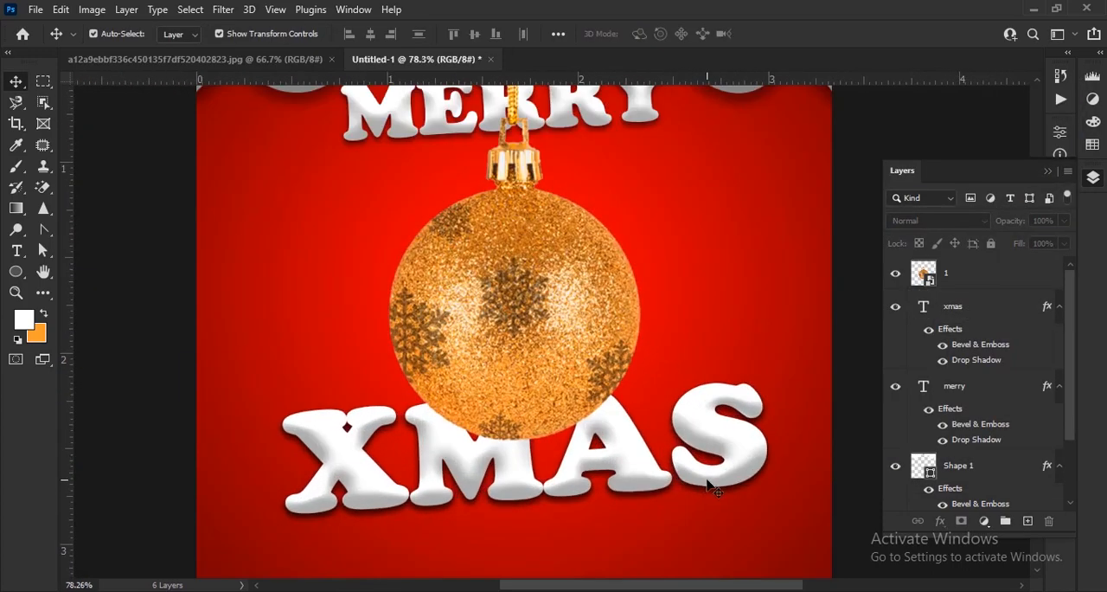
click(977, 365)
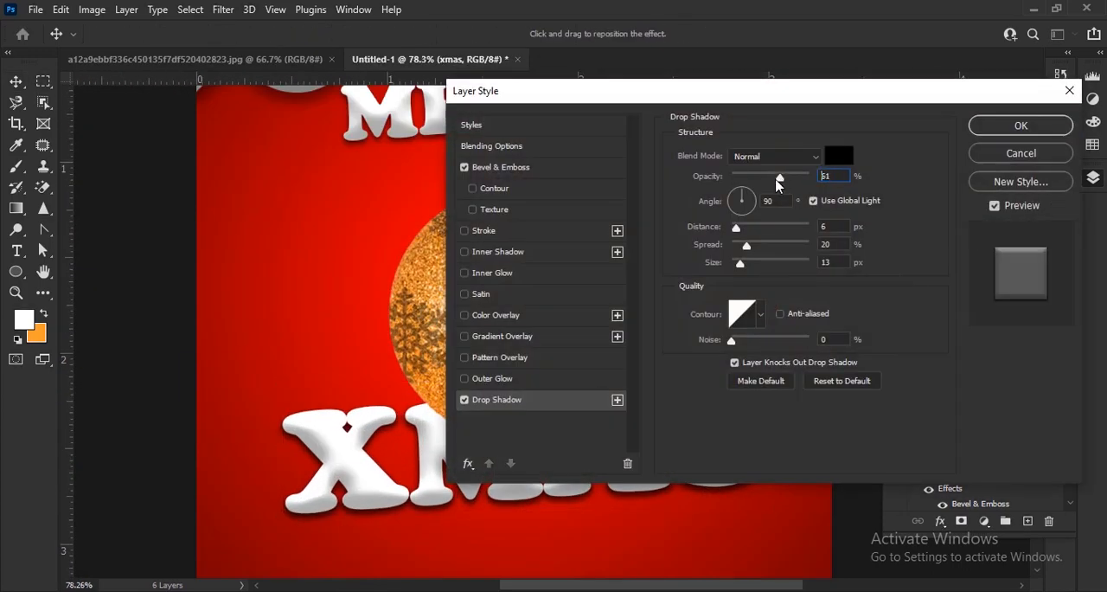
click(984, 130)
scroll(587, 340, down, 3)
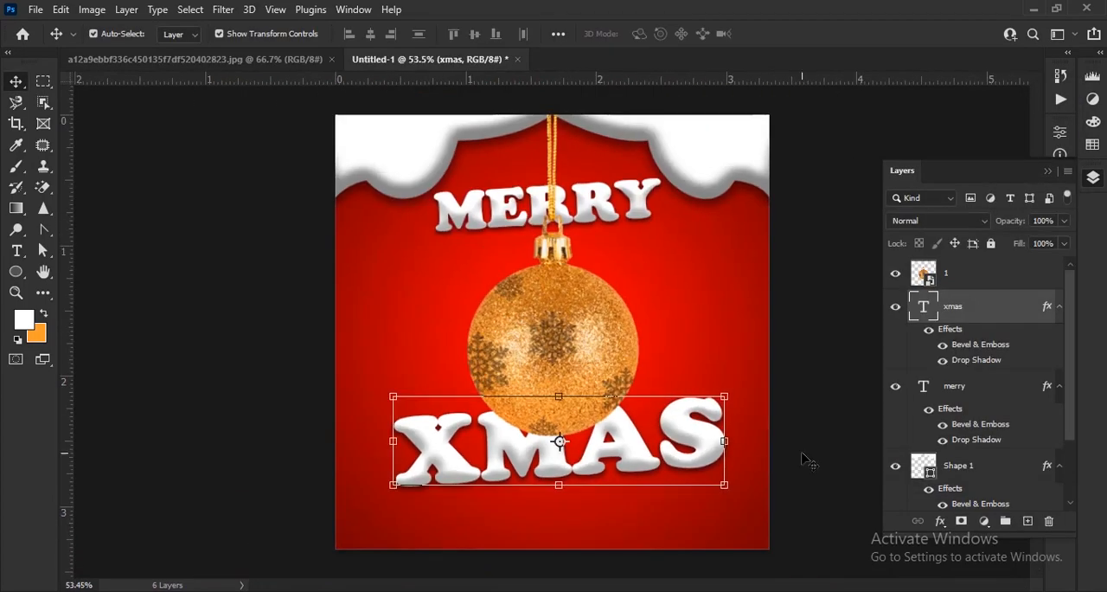
Add the text WE WISH YOU as a new text layer over the MERRY lettering and commit it
scroll(568, 181, up, 4)
click(16, 250)
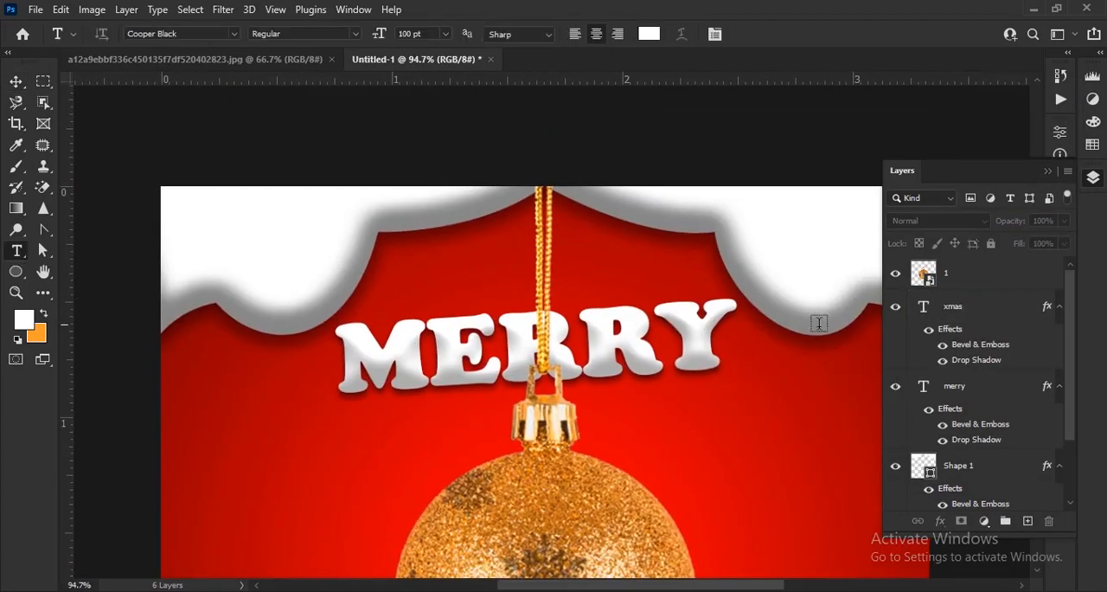
click(1047, 171)
click(425, 366)
text(WE)
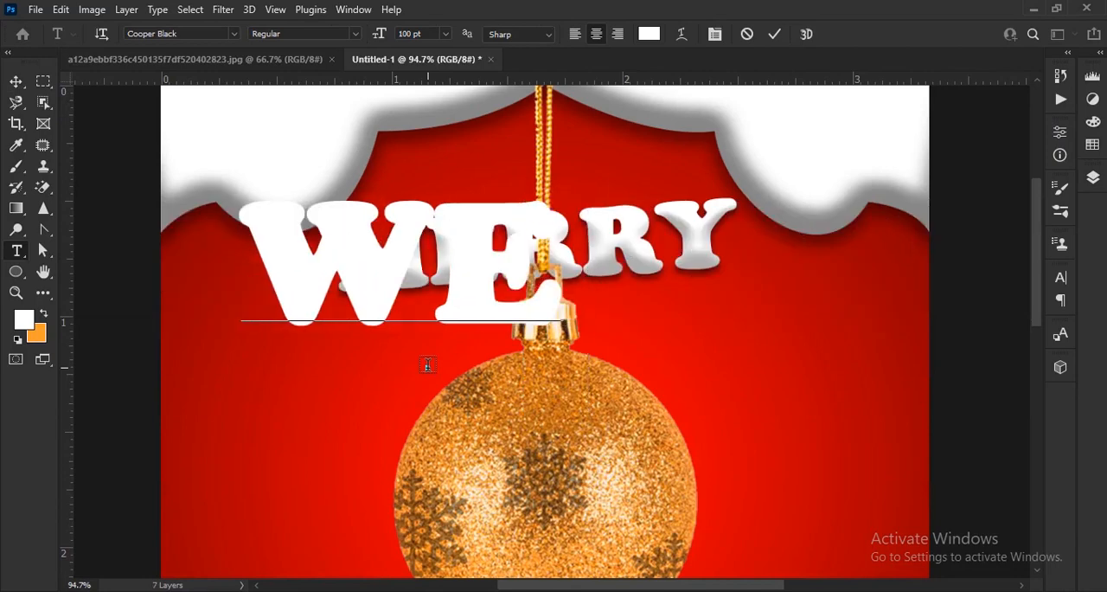
text( WISH YOU)
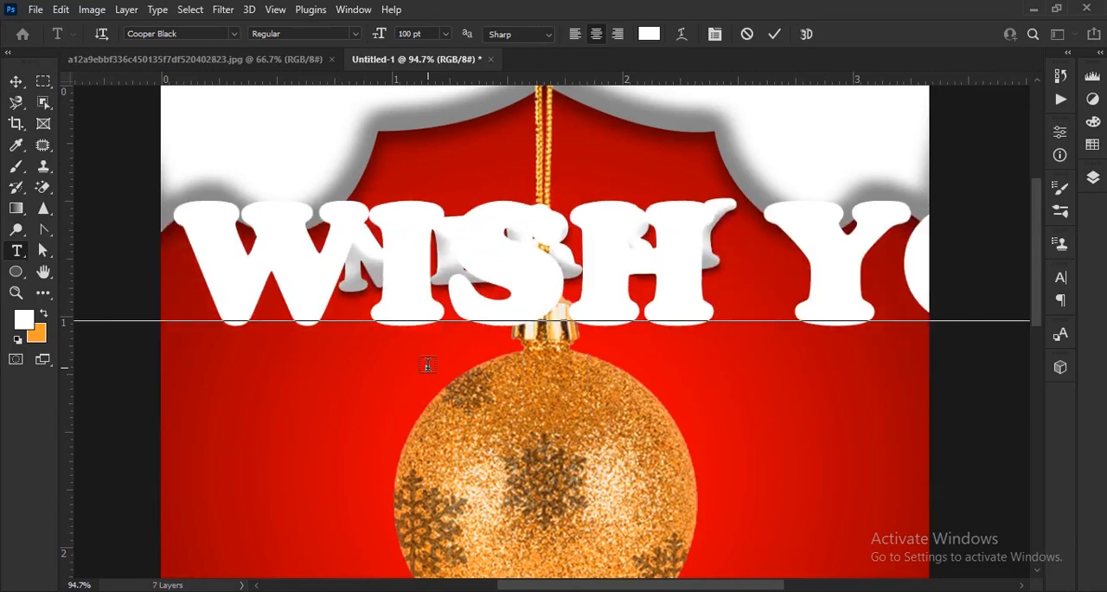
click(776, 35)
key(v)
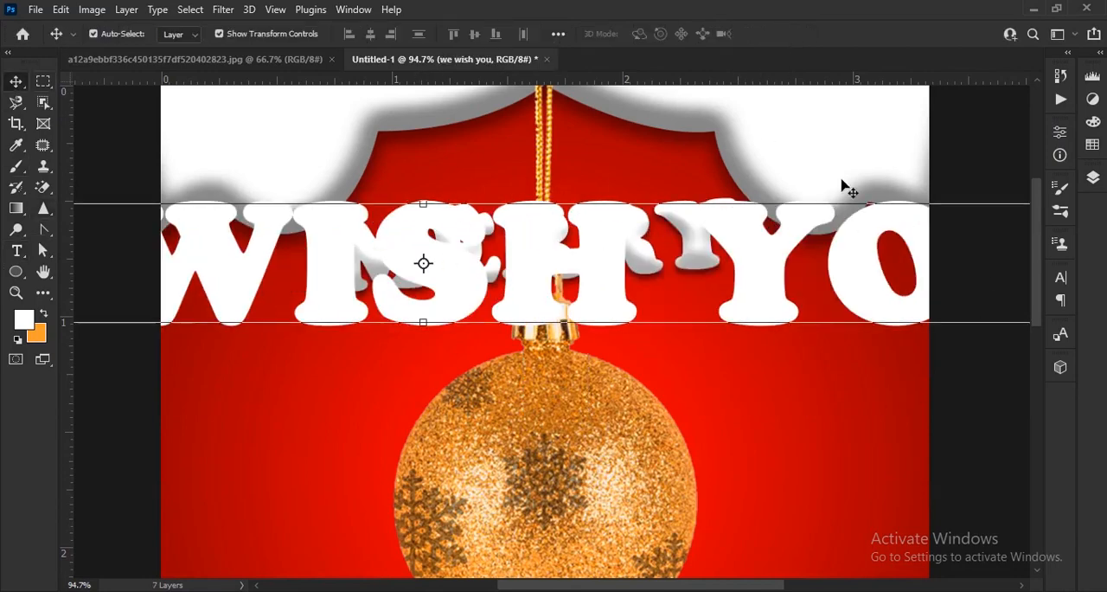
Reduce the WE WISH YOU text to 26 pt and center it above MERRY
click(1063, 286)
drag(880, 321, 822, 334)
scroll(517, 364, up, 4)
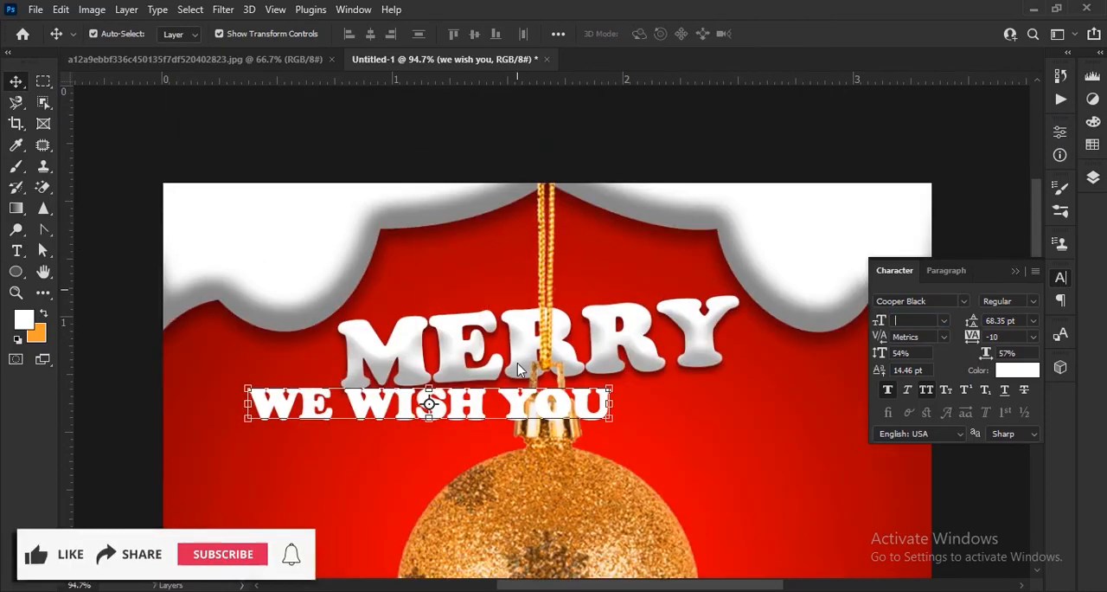
drag(546, 489, 658, 355)
scroll(529, 277, down, 4)
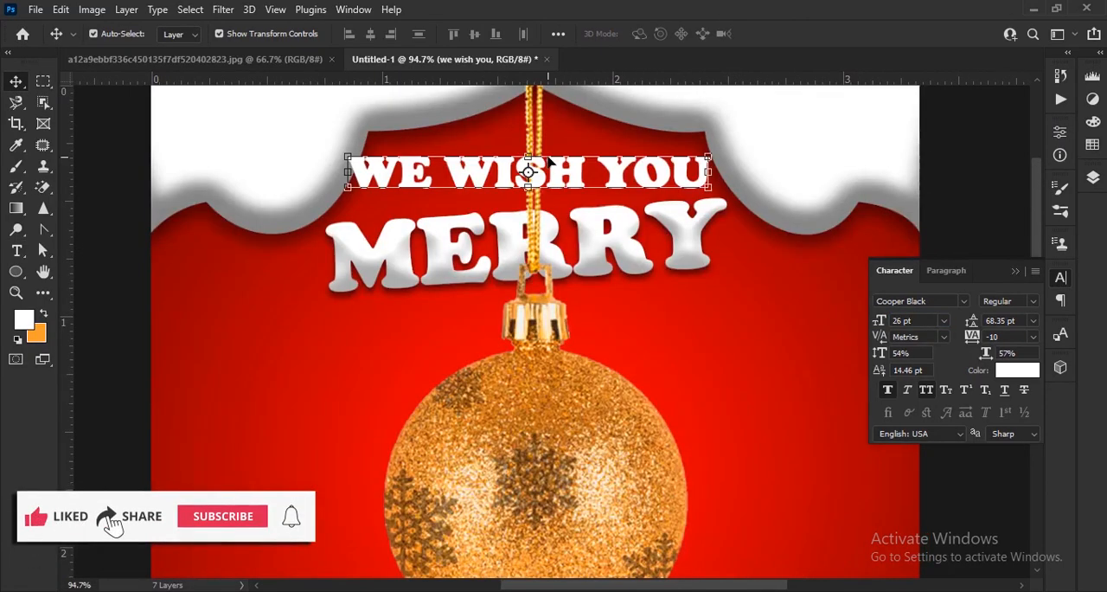
scroll(550, 218, up, 5)
drag(550, 219, 542, 398)
Change the WE WISH YOU font to Franklin Gothic Heavy and make the text slightly smaller
click(964, 301)
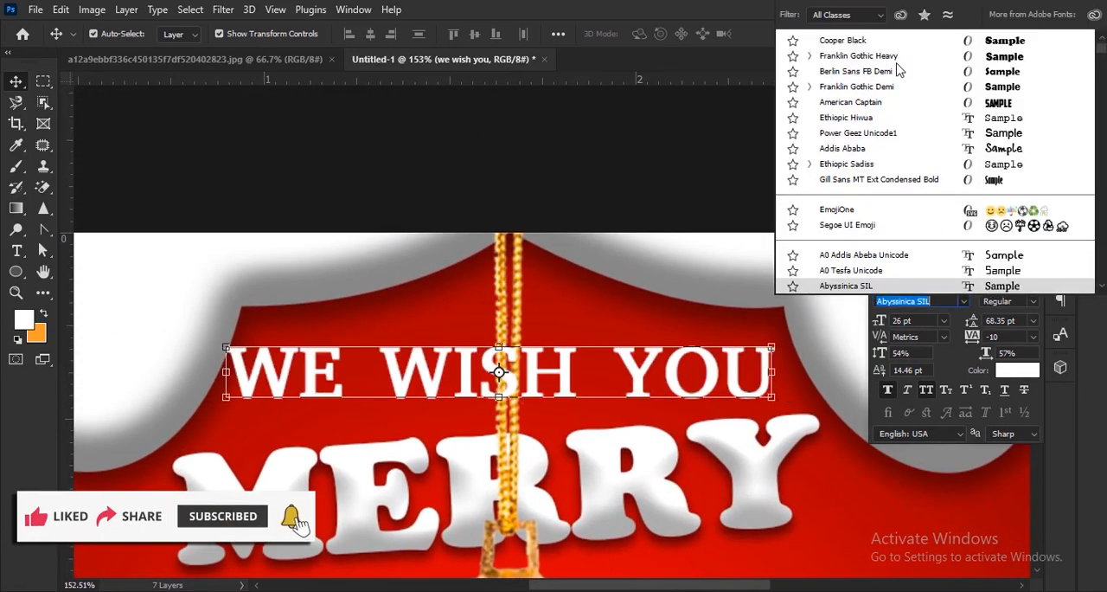
click(825, 55)
drag(882, 320, 877, 320)
click(1016, 271)
Move the we wish you layer below ornament layer 1 so the gold cord overlaps the text
click(1092, 177)
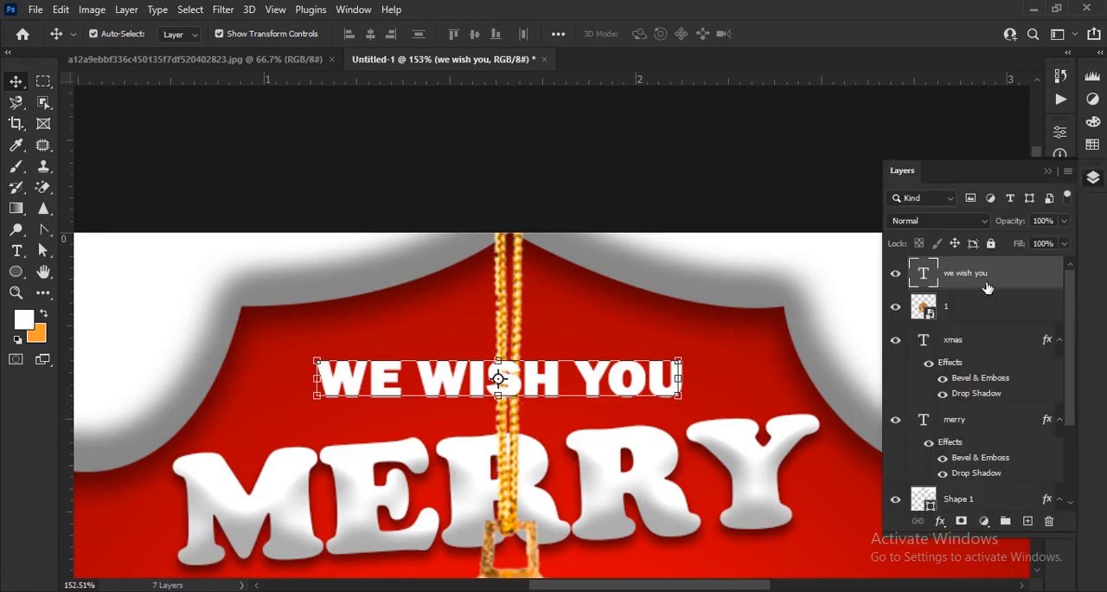
drag(986, 286, 975, 329)
scroll(432, 410, up, 2)
click(259, 410)
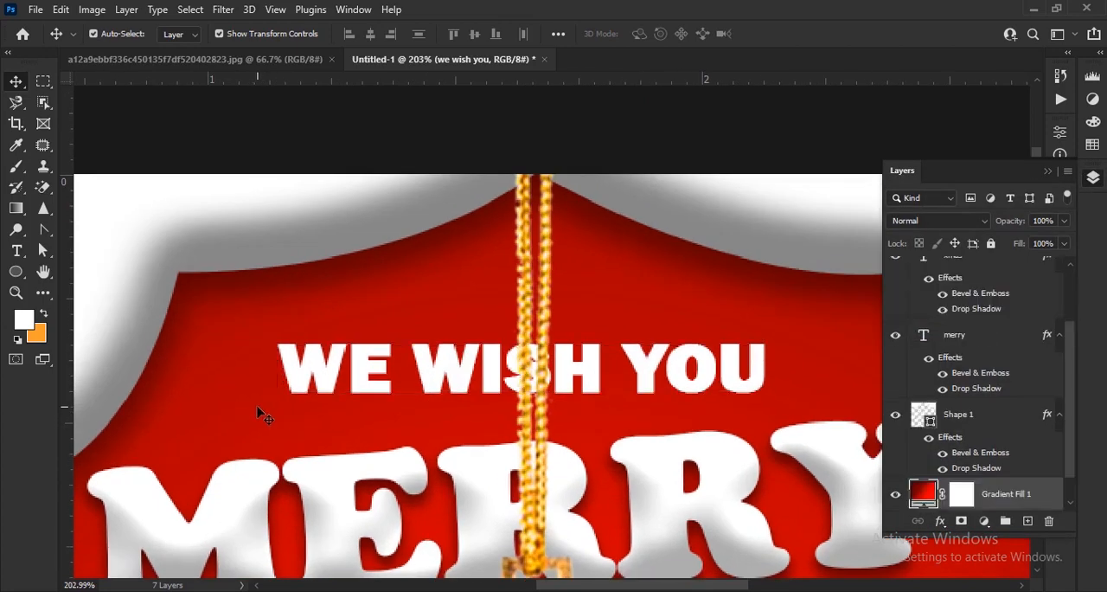
key(ctrl+z)
Tilt the WE WISH YOU text about 4° counterclockwise, lower it close above MERRY, and commit the transformation
key(ctrl+t)
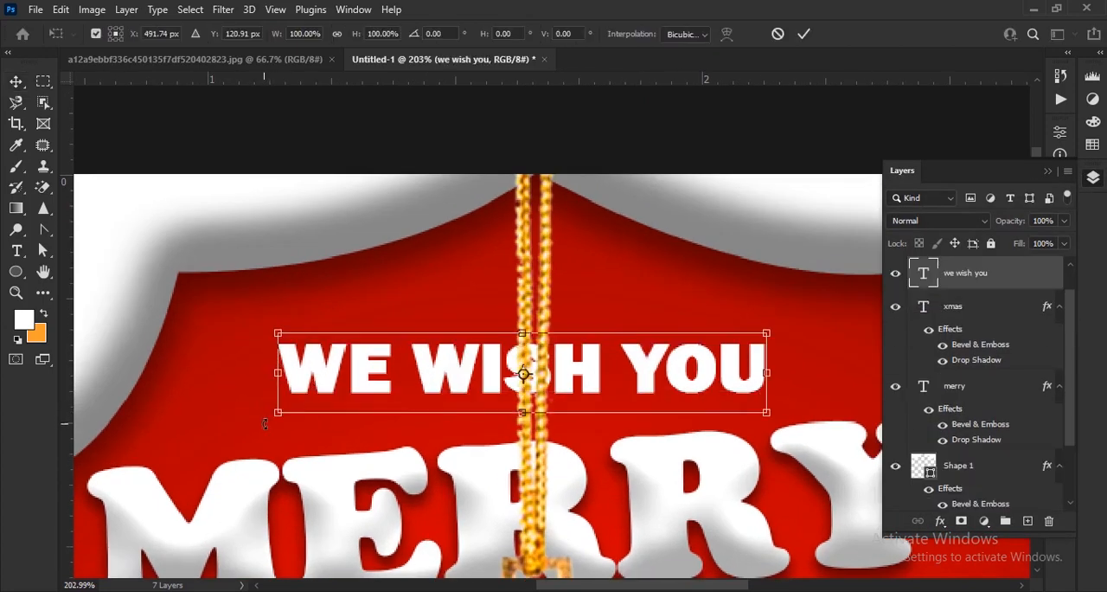
mouse_move(264, 424)
mouse_down()
mouse_move(288, 455)
mouse_move(277, 441)
mouse_up()
drag(744, 364, 741, 387)
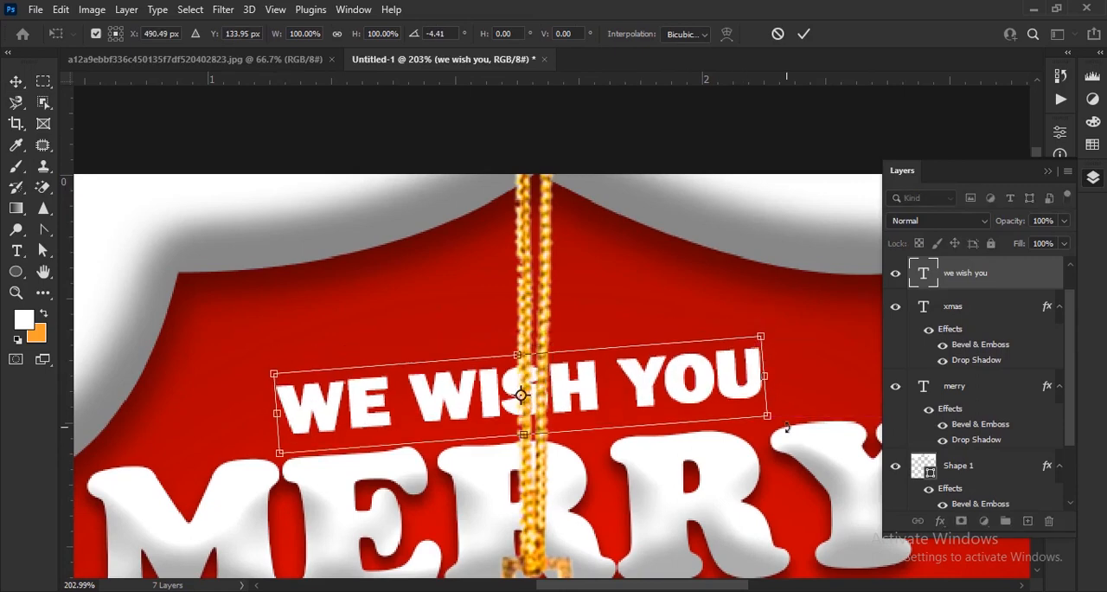
drag(787, 425, 786, 432)
click(803, 35)
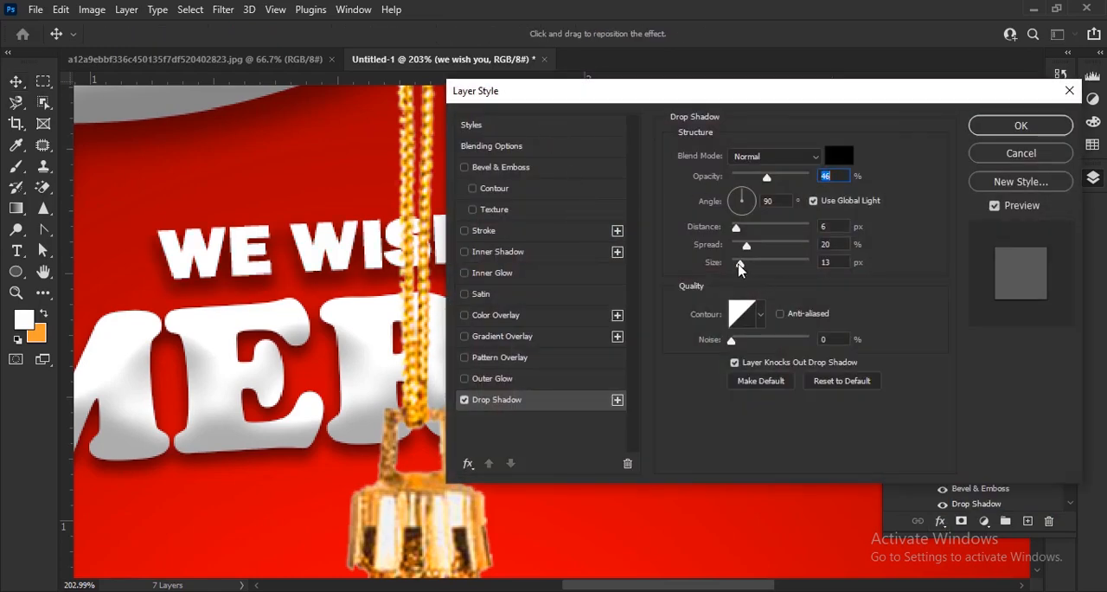
Give the WE WISH YOU text a drop shadow with 61% opacity, 2 px distance, 30% spread and 4 px size
drag(739, 266, 731, 265)
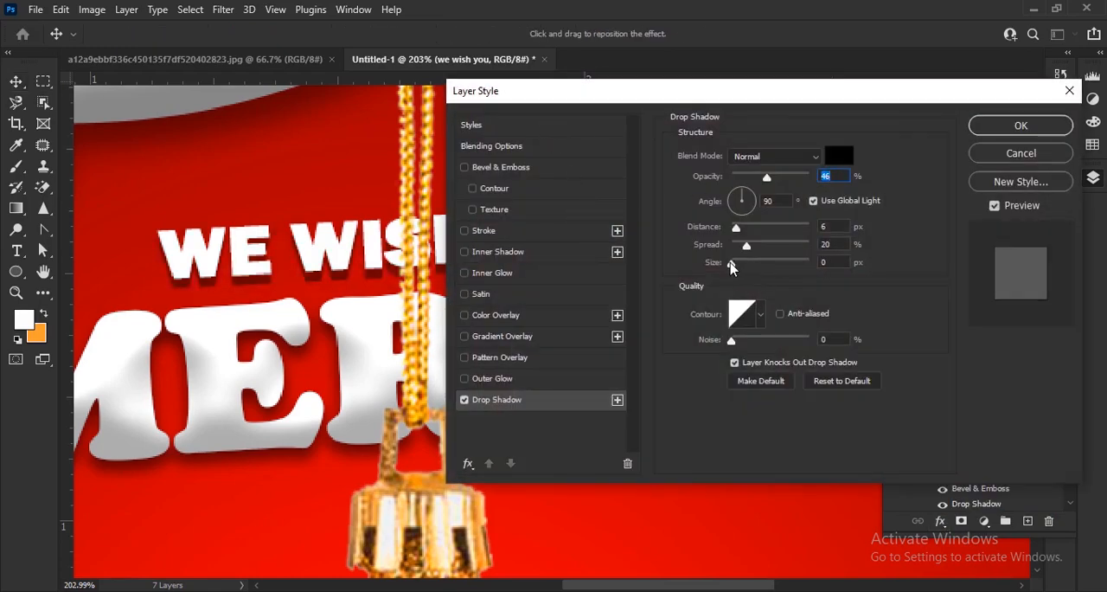
drag(736, 228, 732, 232)
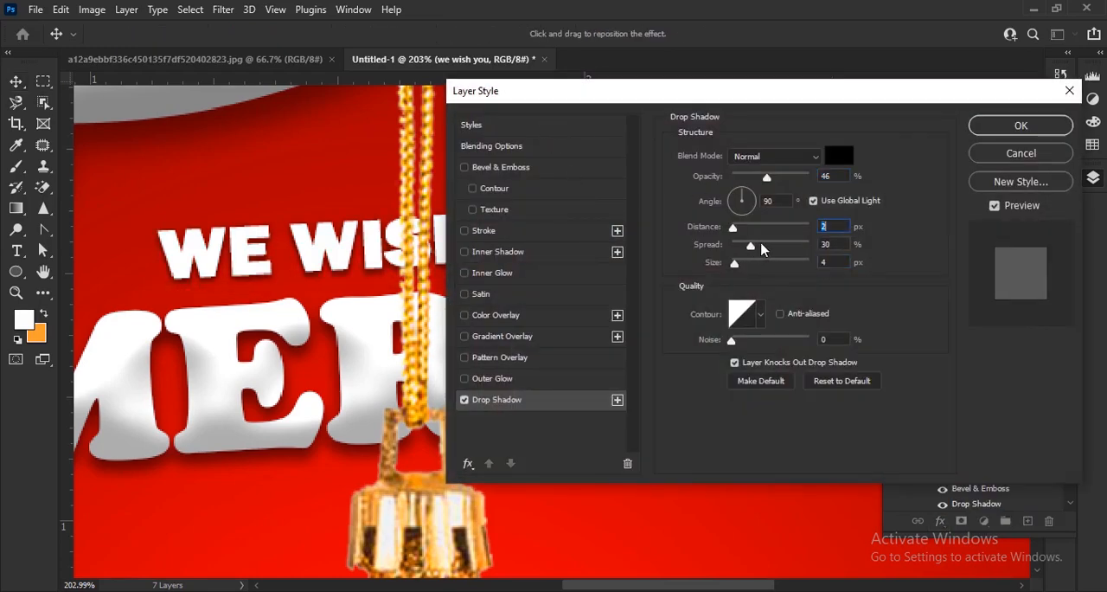
click(1004, 129)
scroll(453, 179, down, 10)
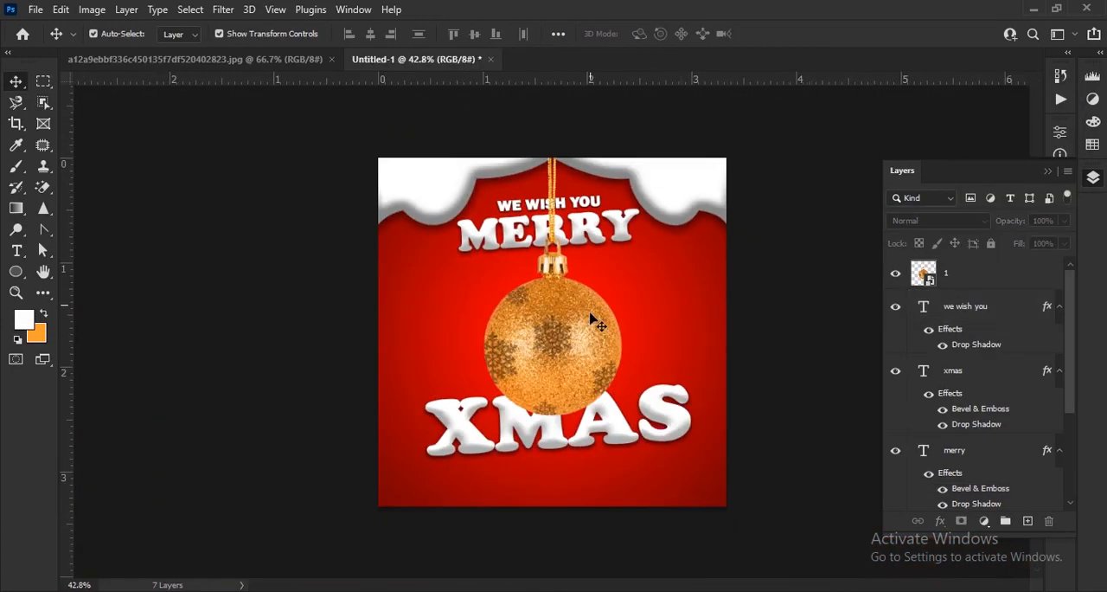
Place gold ribbon image 2 from the xmas picture folder into the design at the canvas's upper-left corner
click(502, 590)
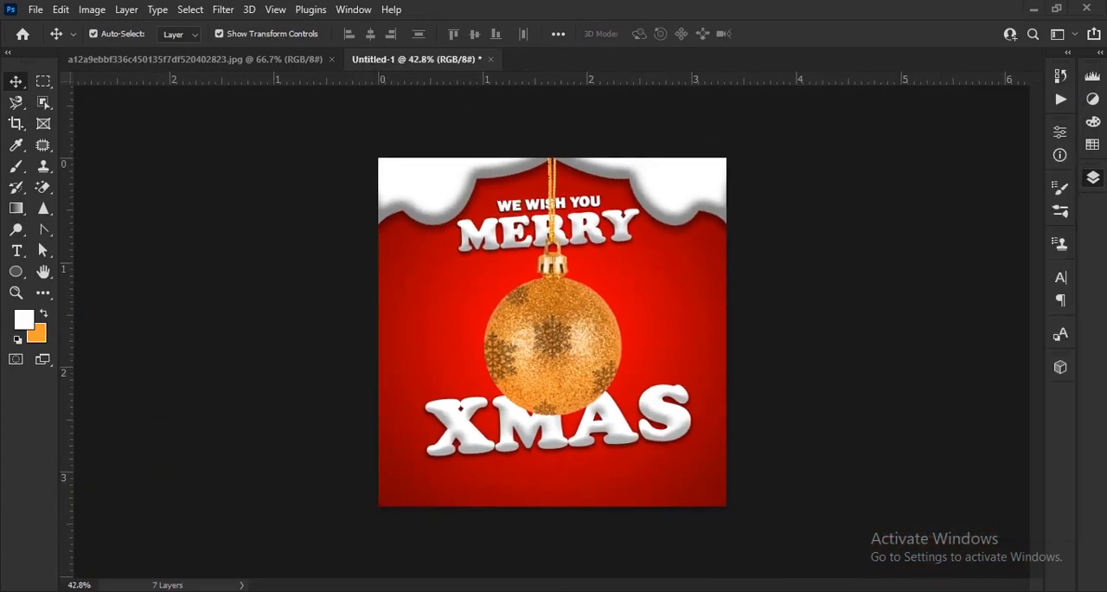
drag(273, 195, 496, 402)
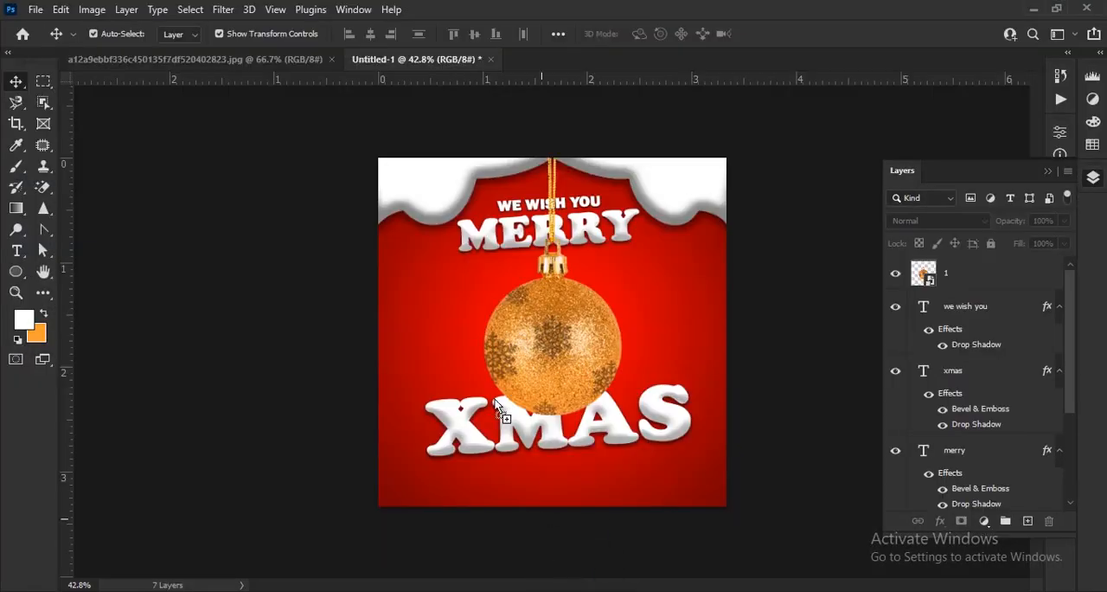
drag(448, 235, 450, 240)
scroll(423, 186, up, 3)
scroll(421, 197, down, 2)
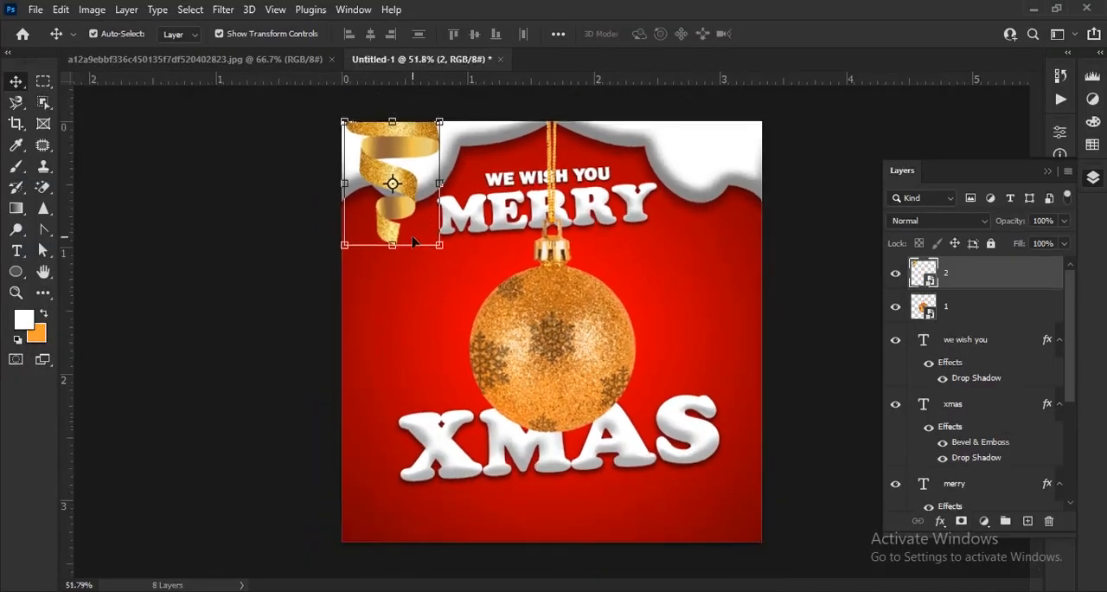
drag(421, 204, 426, 201)
scroll(424, 208, up, 6)
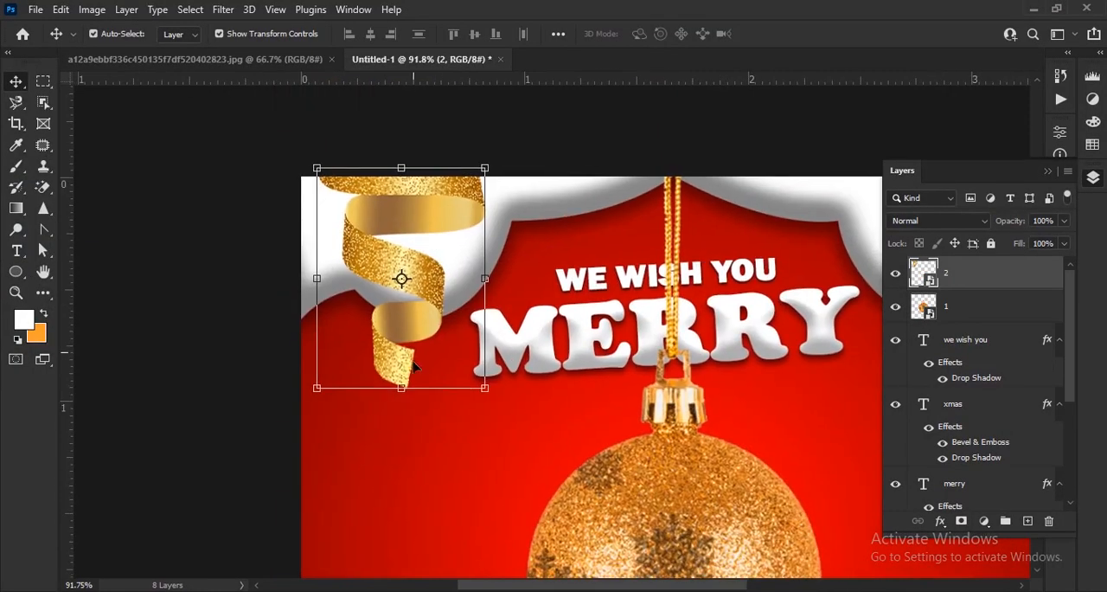
Scale the gold ribbon on layer 2 to 89.47% and fit it into the canvas's upper-left corner
drag(402, 394, 404, 367)
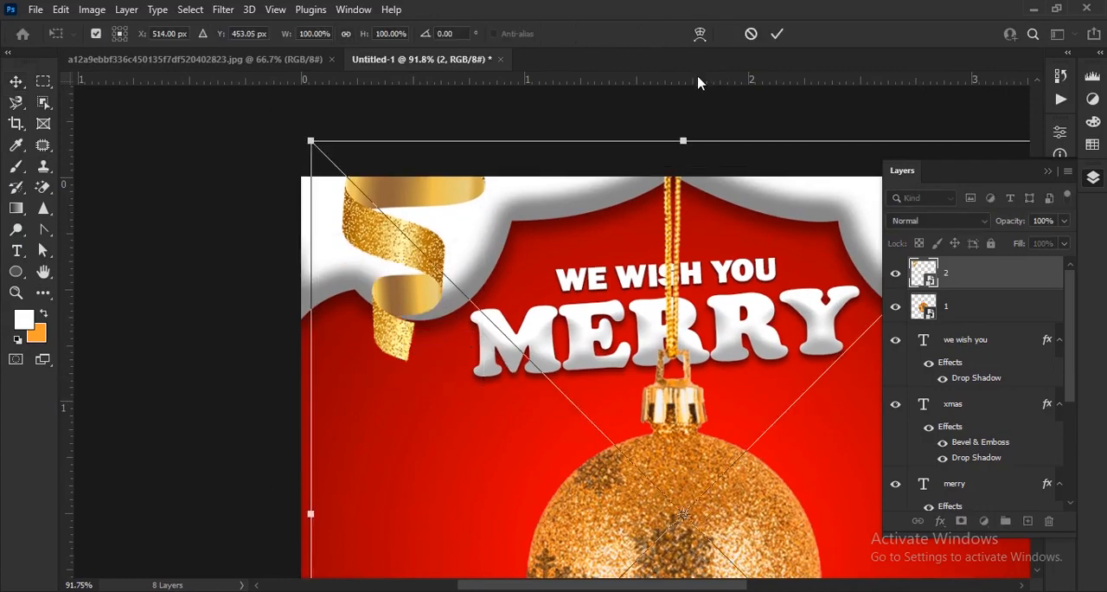
click(754, 36)
click(403, 386)
scroll(441, 350, down, 5)
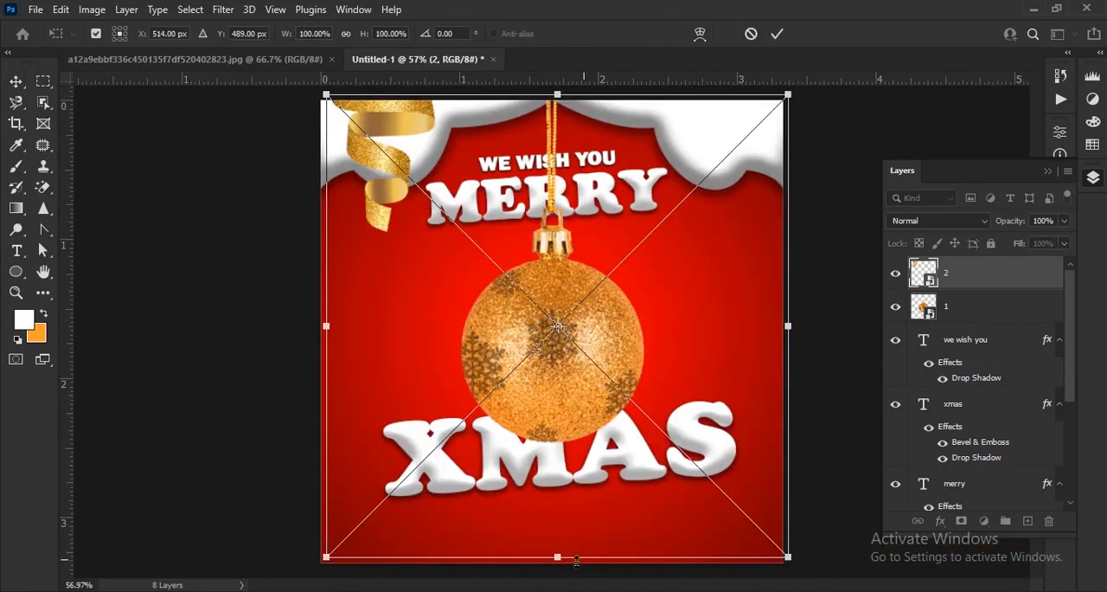
drag(576, 561, 600, 481)
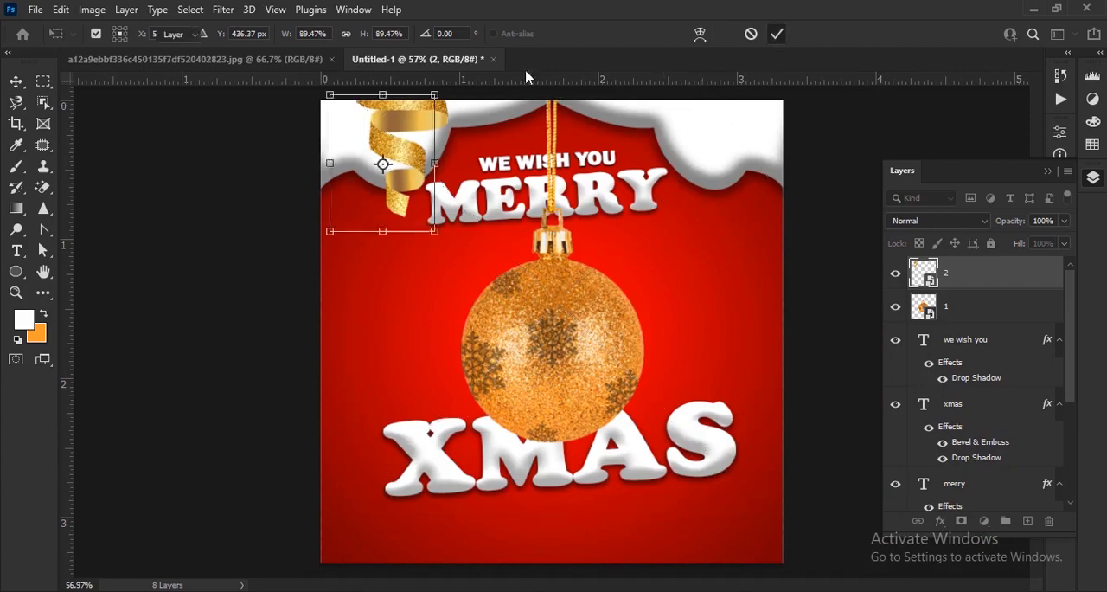
scroll(452, 142, up, 6)
drag(386, 176, 424, 283)
key(ctrl+0)
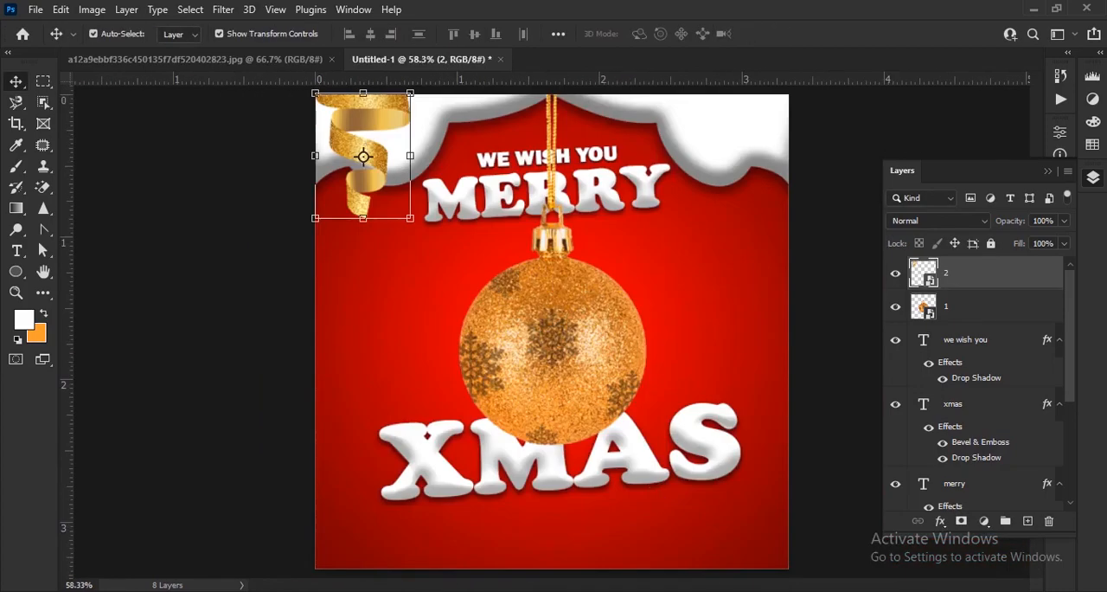
Place gold ribbon image 3 from the xmas folder and position it hanging at the canvas's upper-right corner
key(alt+Tab)
drag(361, 186, 726, 149)
key(Return)
scroll(726, 144, up, 1)
drag(666, 302, 577, 427)
drag(652, 340, 649, 316)
scroll(821, 358, down, 5)
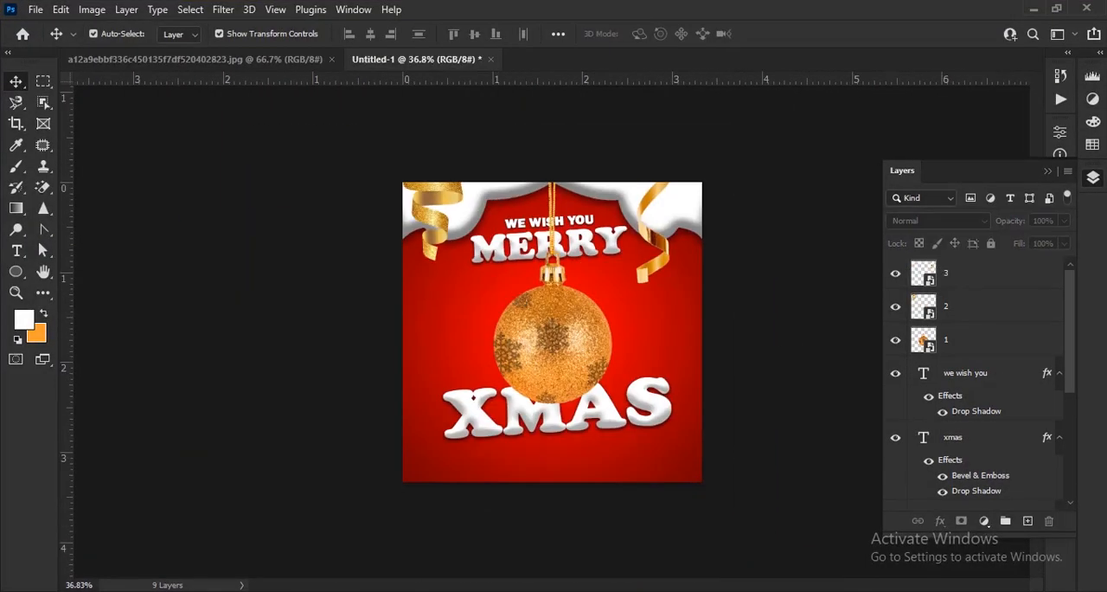
Place speckled snow image 6 from the xmas folder directly above the Gradient Fill 1 layer, then shift it slightly up and right
key(alt+Tab)
drag(459, 247, 450, 214)
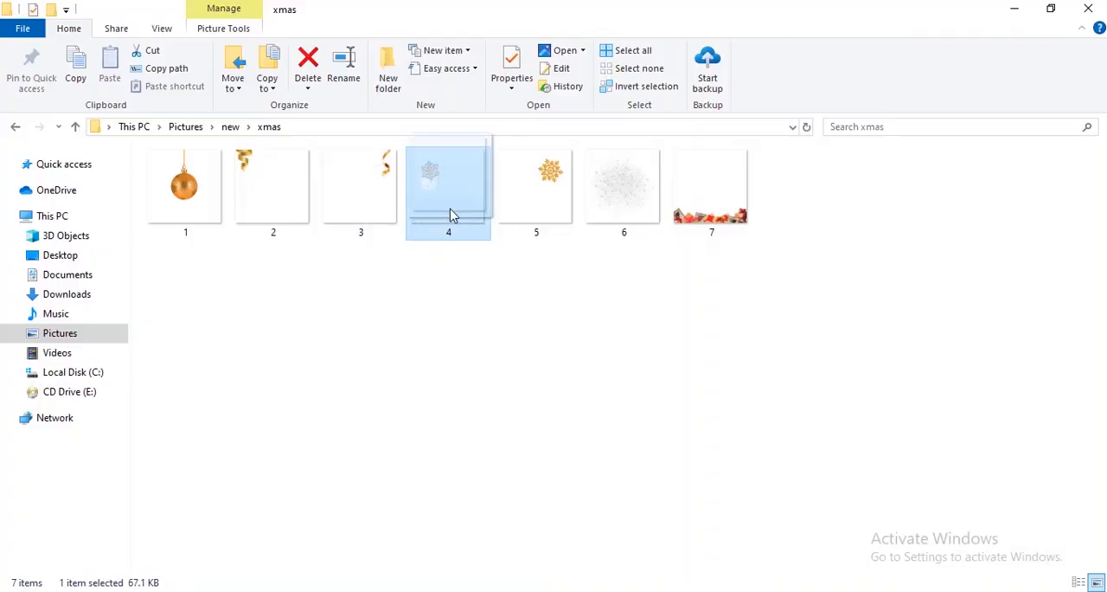
drag(632, 202, 544, 324)
scroll(1088, 328, up, 3)
drag(1004, 434, 980, 450)
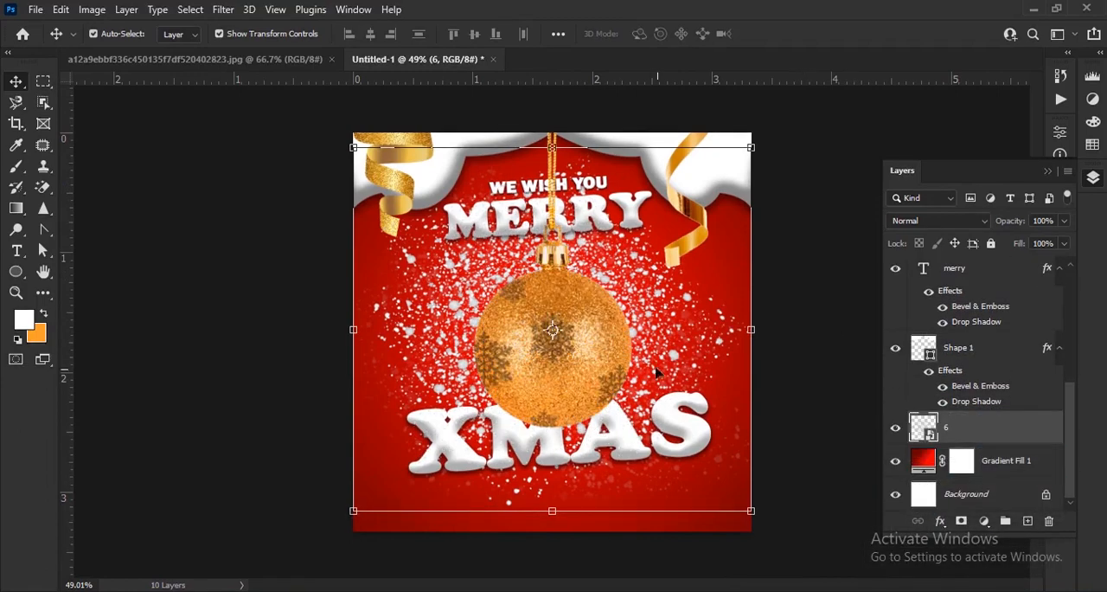
drag(672, 355, 678, 345)
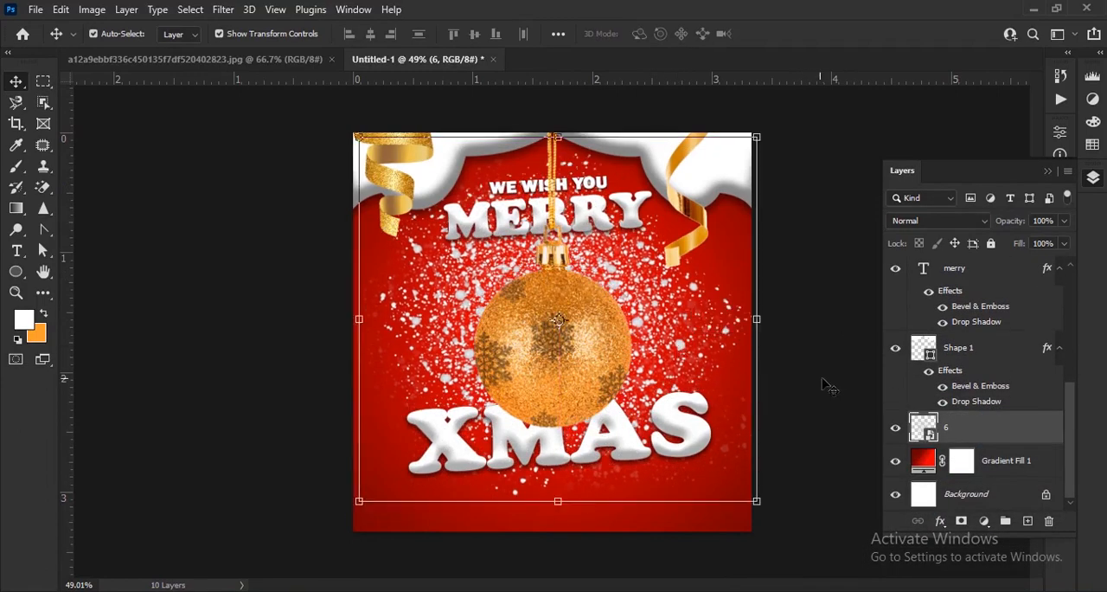
Rasterize the snow speckle layer 6 so that it can be edited with the Eraser tool
click(825, 382)
scroll(569, 234, up, 7)
drag(569, 234, 566, 329)
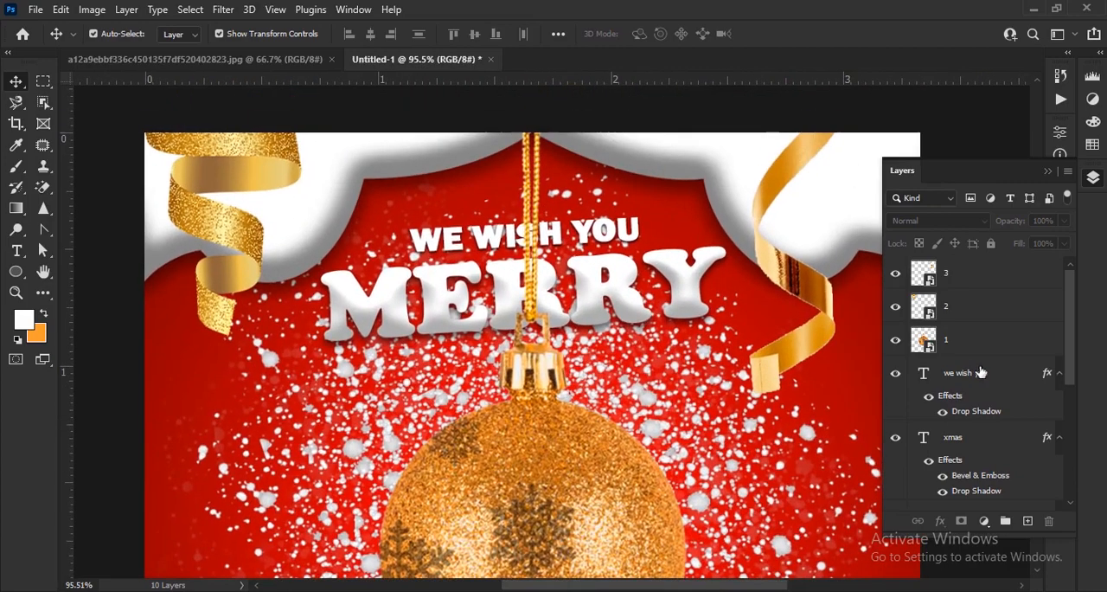
click(644, 404)
click(43, 187)
click(111, 186)
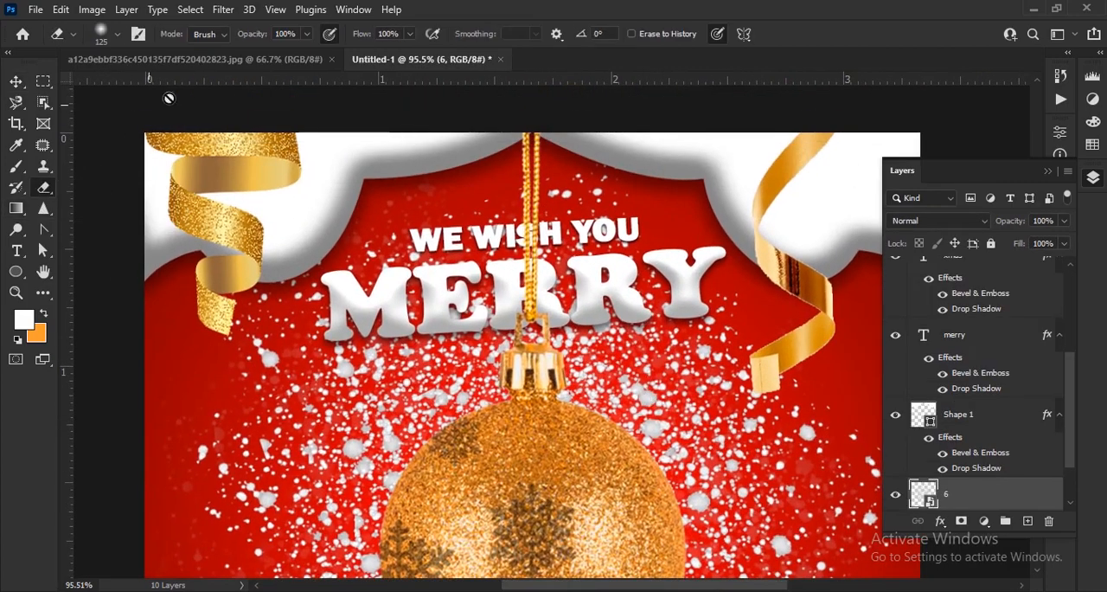
click(708, 386)
click(531, 249)
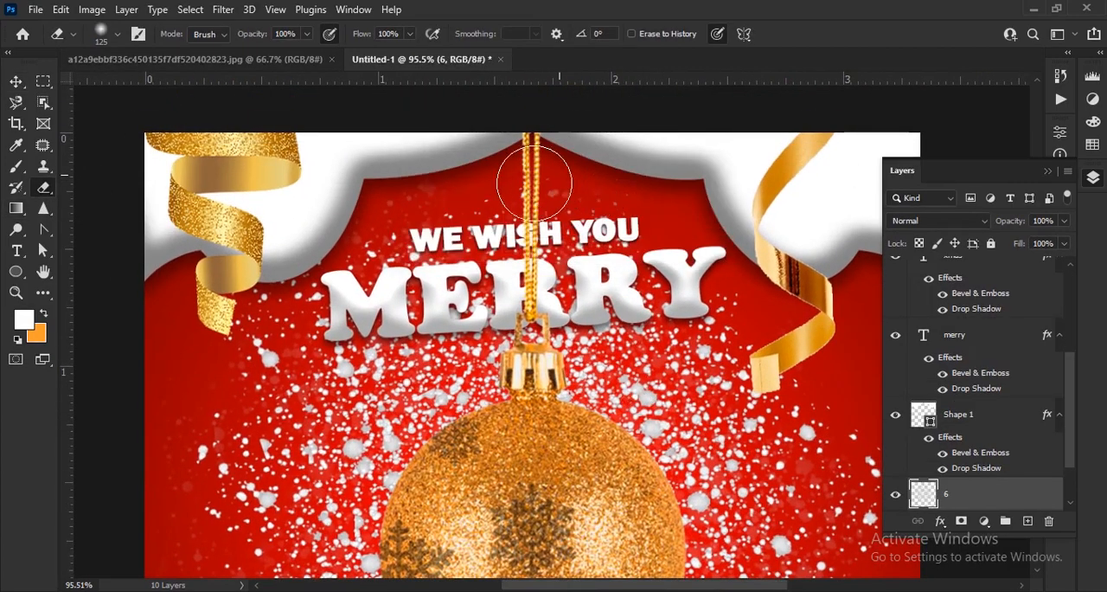
Erase and soften the snow speckles around WE WISH YOU and MERRY on layer 6, using the Eraser at 57% opacity
mouse_move(534, 182)
mouse_down()
mouse_move(571, 260)
mouse_move(398, 346)
mouse_move(623, 320)
mouse_move(572, 279)
mouse_up()
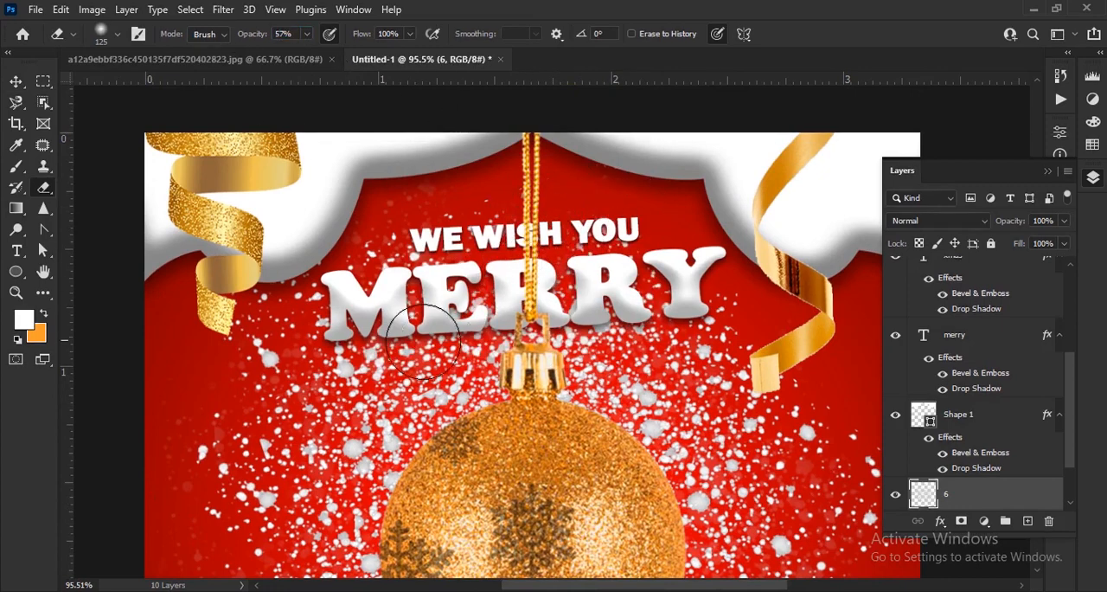
drag(646, 275, 514, 305)
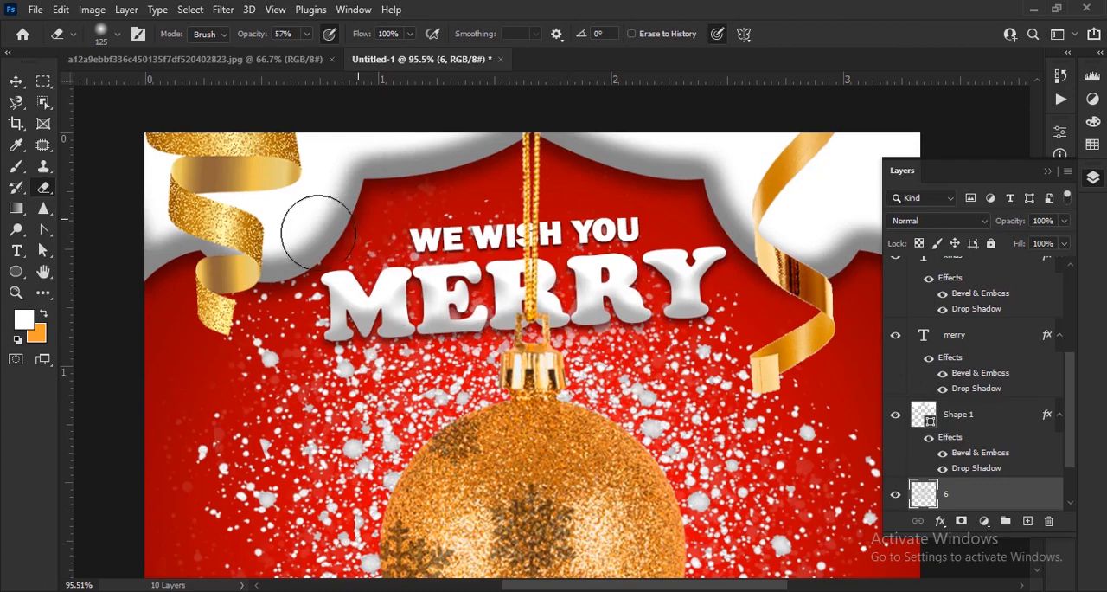
scroll(359, 554, down, 5)
scroll(403, 339, down, 2)
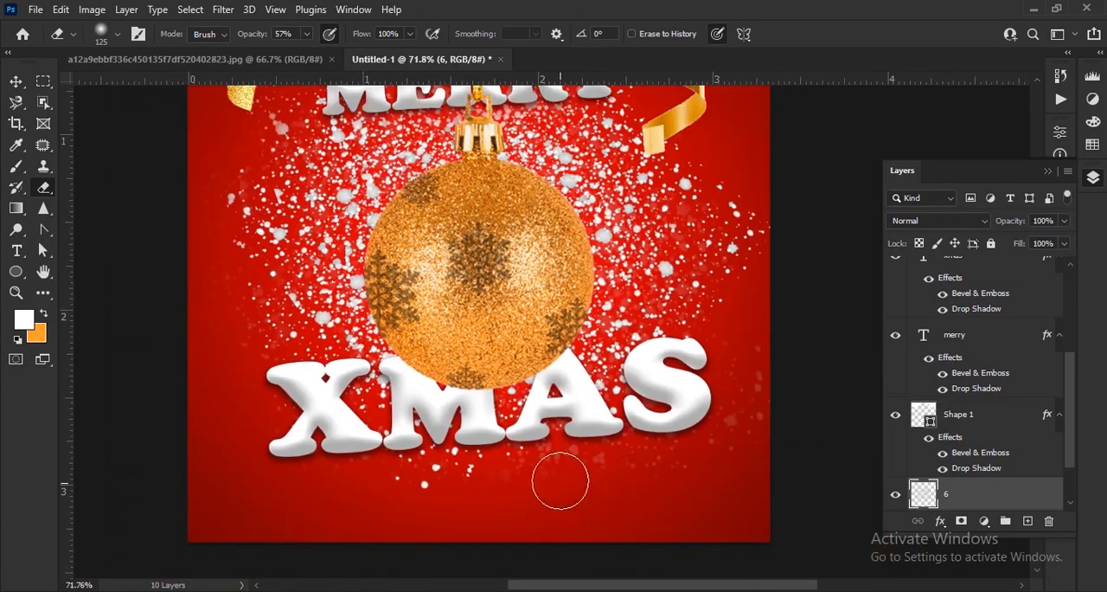
scroll(714, 477, down, 6)
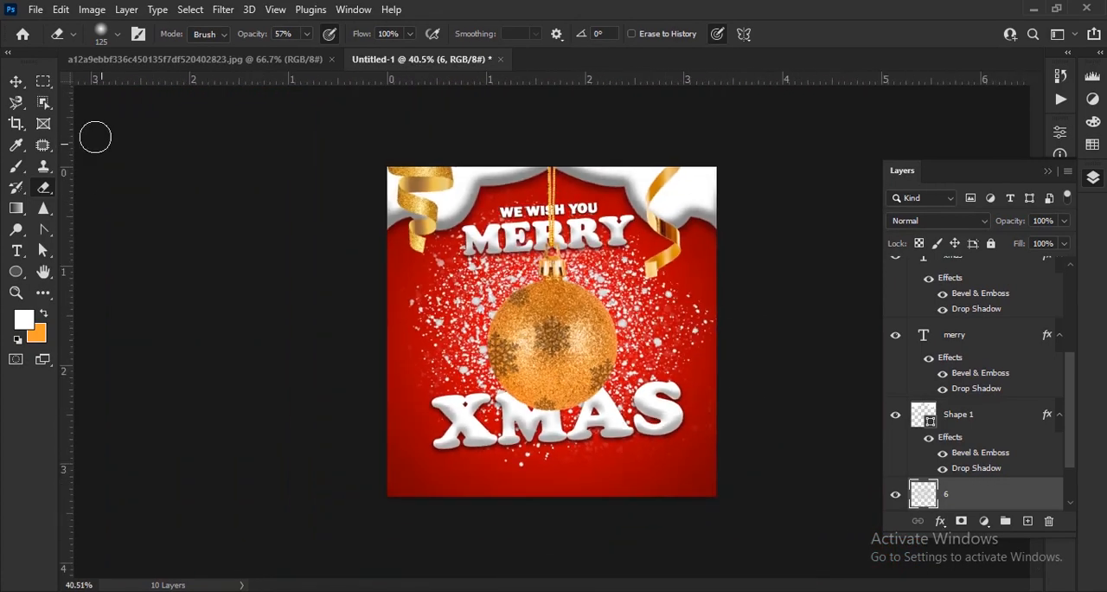
click(15, 83)
click(799, 275)
scroll(683, 259, up, 2)
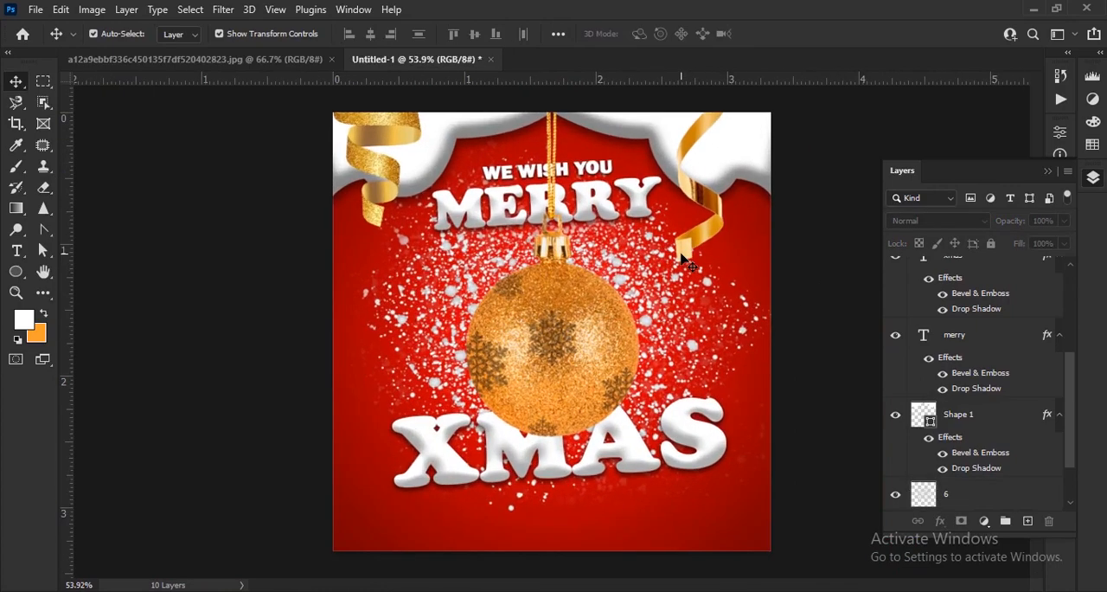
Place white snowflake image 4 from the xmas folder against the ornament's left side
click(568, 591)
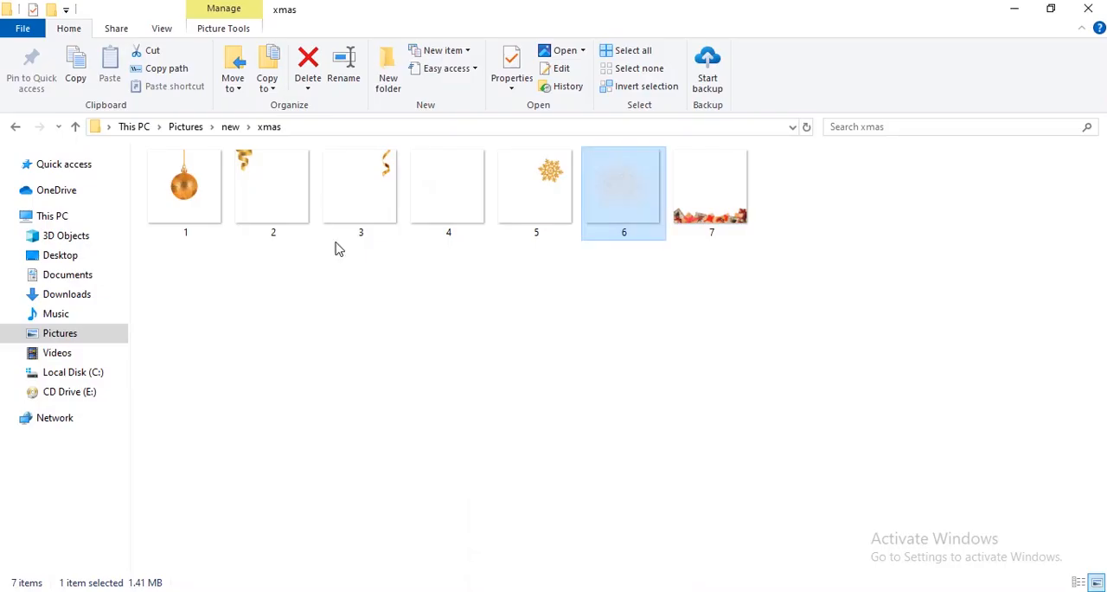
drag(446, 192, 496, 309)
scroll(452, 327, up, 3)
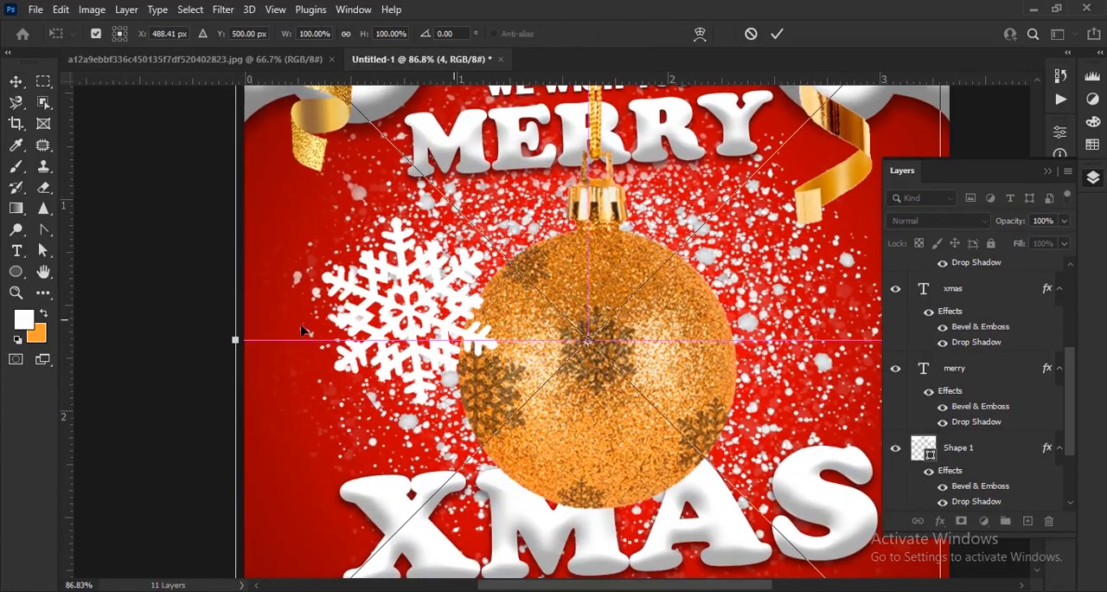
drag(239, 339, 256, 339)
click(777, 34)
Duplicate the white snowflake to the ornament's right side and move the copy's layer directly below ornament layer 1
key(ctrl+j)
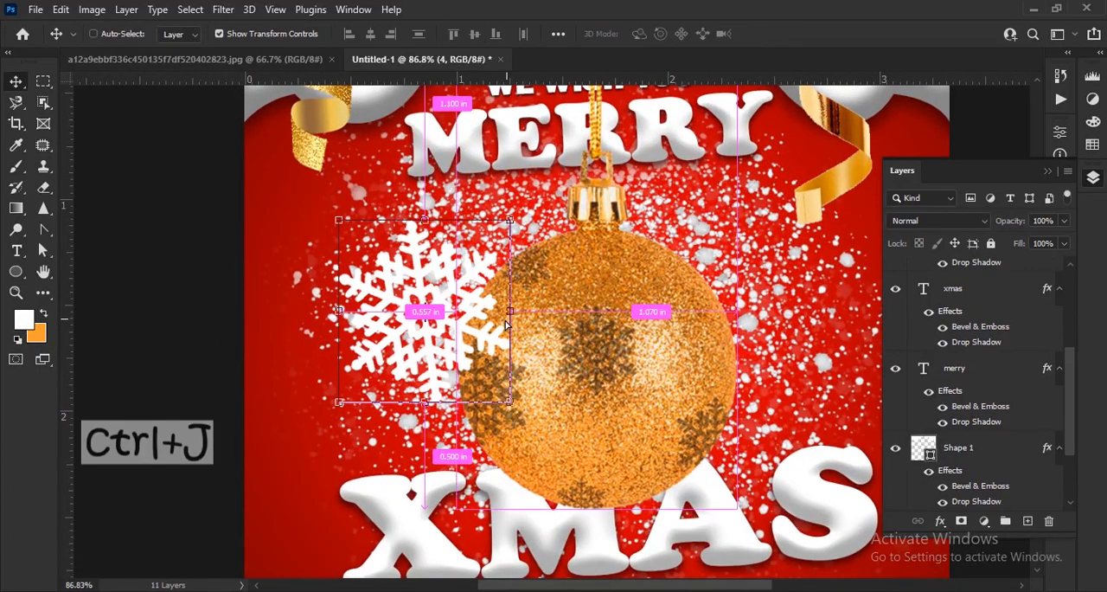
drag(461, 333, 712, 335)
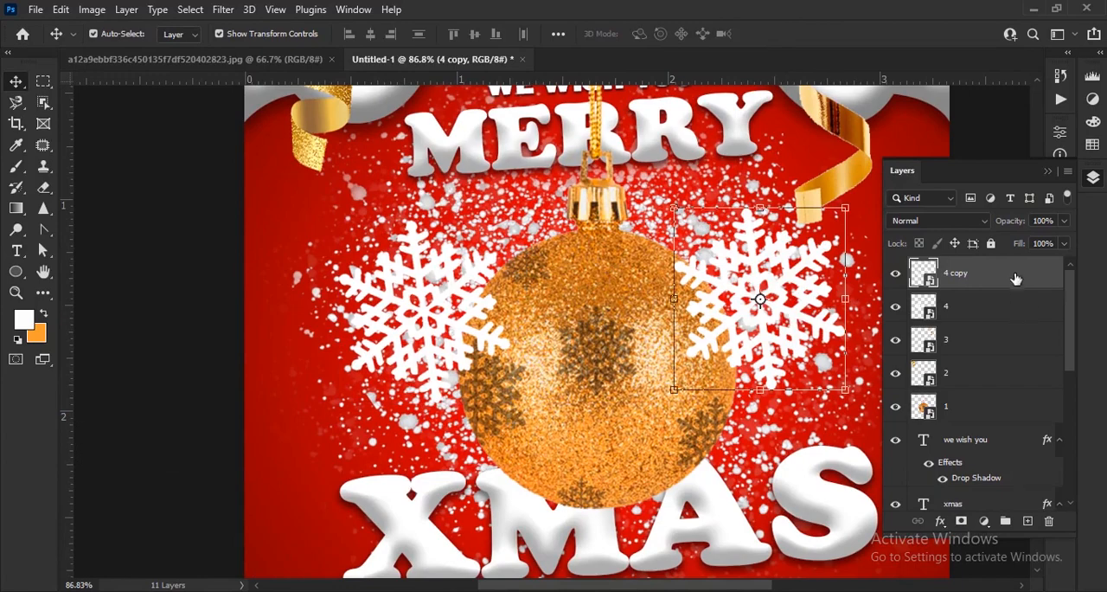
drag(1013, 279, 994, 413)
scroll(783, 331, up, 1)
drag(801, 320, 762, 290)
key(ctrl+0)
click(860, 387)
scroll(796, 382, up, 1)
click(989, 418)
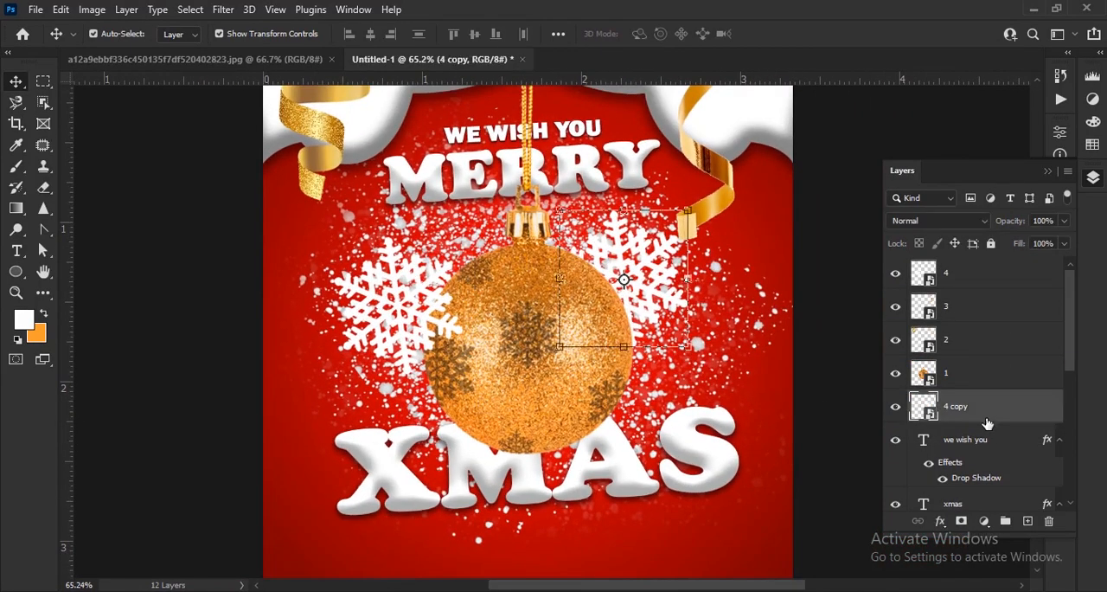
Reduce the opacity of snow speckle layer 6 to 93%
scroll(989, 424, down, 5)
click(986, 432)
click(45, 186)
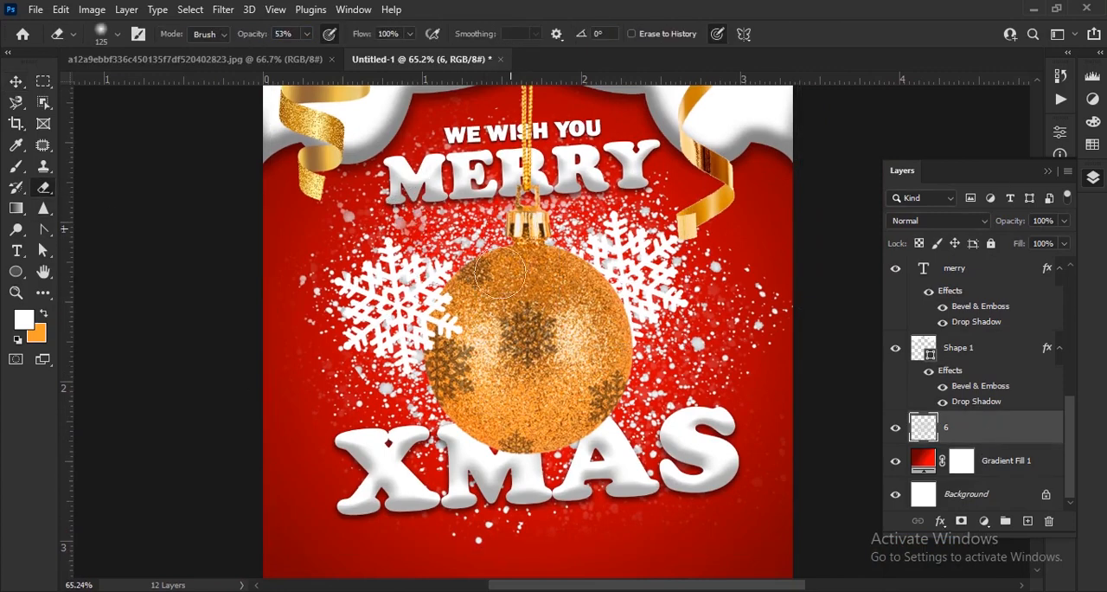
key(v)
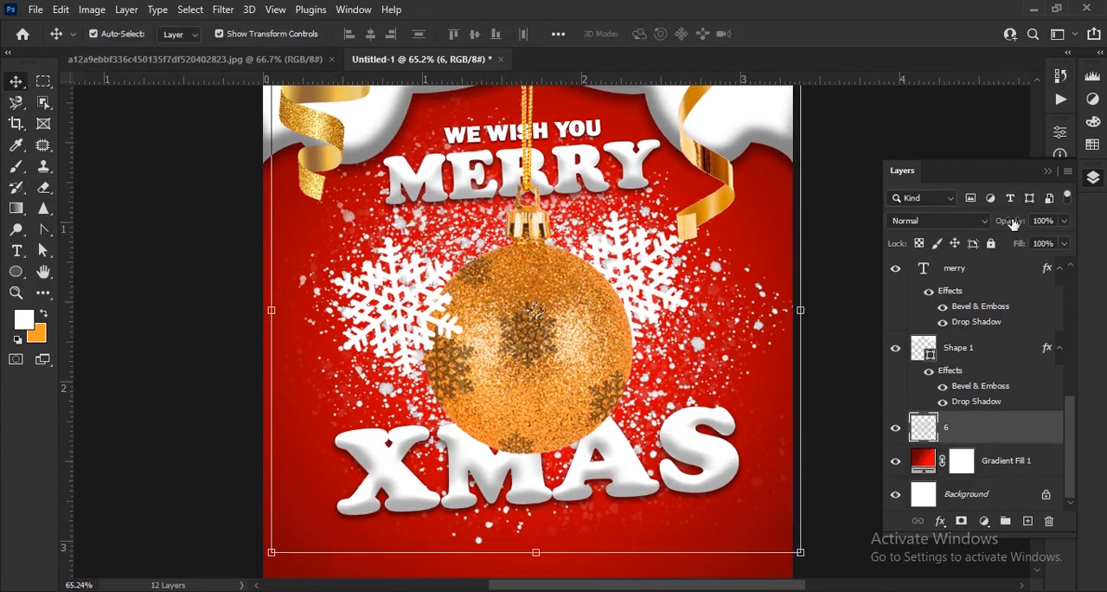
mouse_move(1008, 222)
mouse_down()
mouse_move(974, 232)
mouse_move(995, 232)
mouse_up()
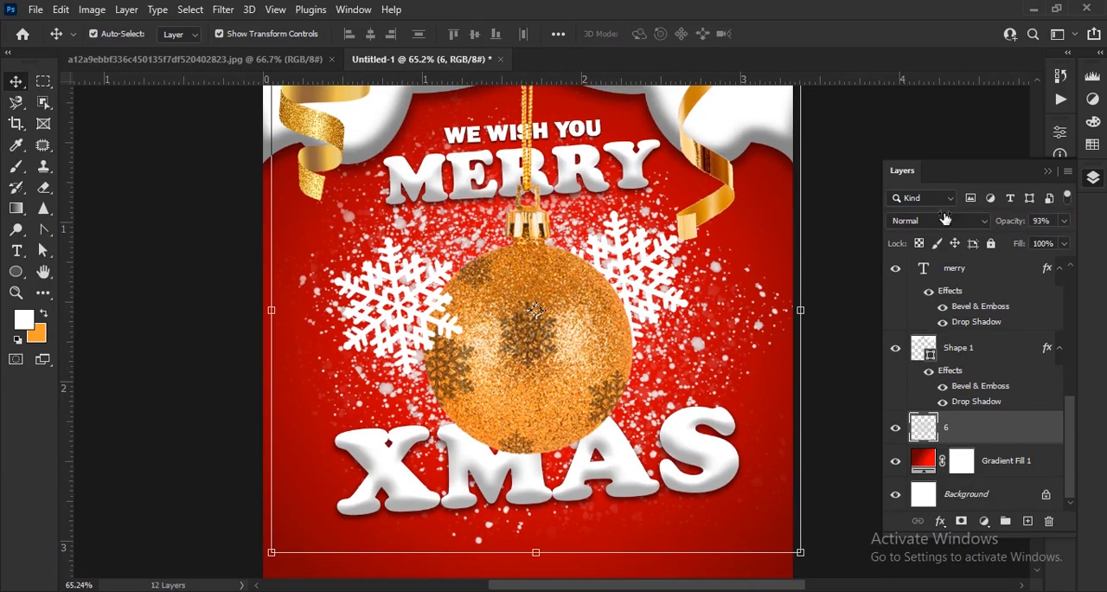
click(852, 189)
Move white snowflake layer 4 directly below ornament layer 1
scroll(576, 392, up, 3)
click(360, 282)
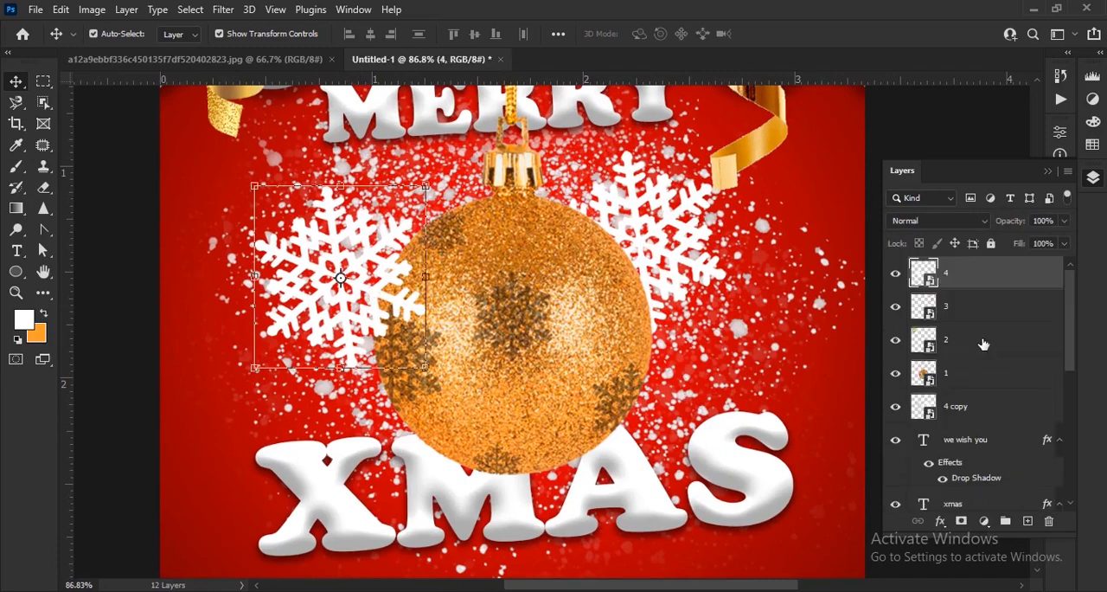
drag(966, 277, 968, 393)
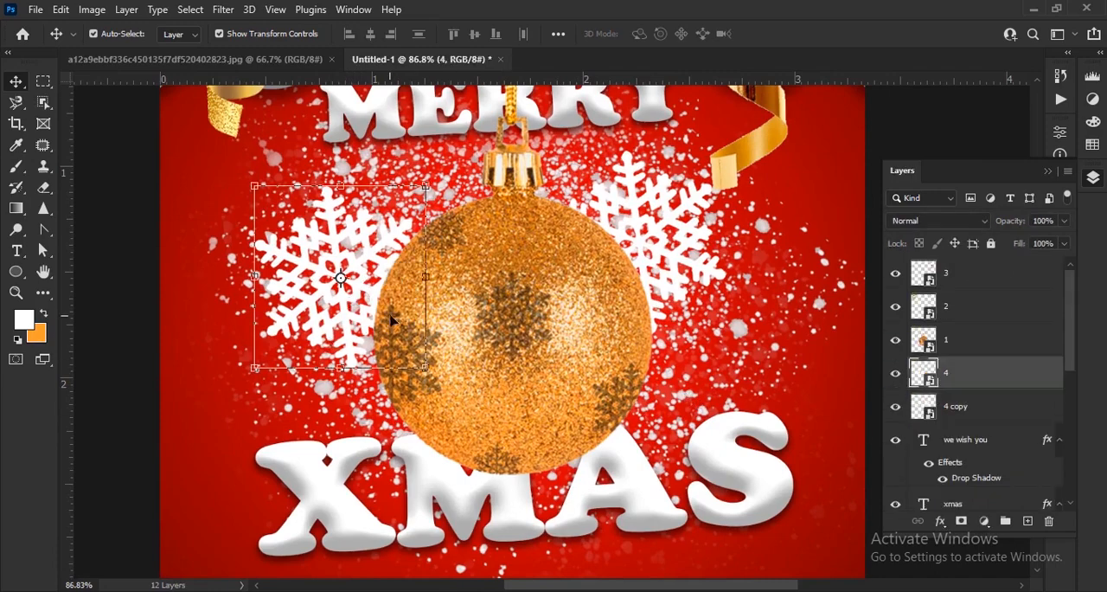
Add a black Drop Shadow in Normal blend mode to snowflake layer 4, reducing the shadow's opacity and spread
click(940, 520)
click(951, 512)
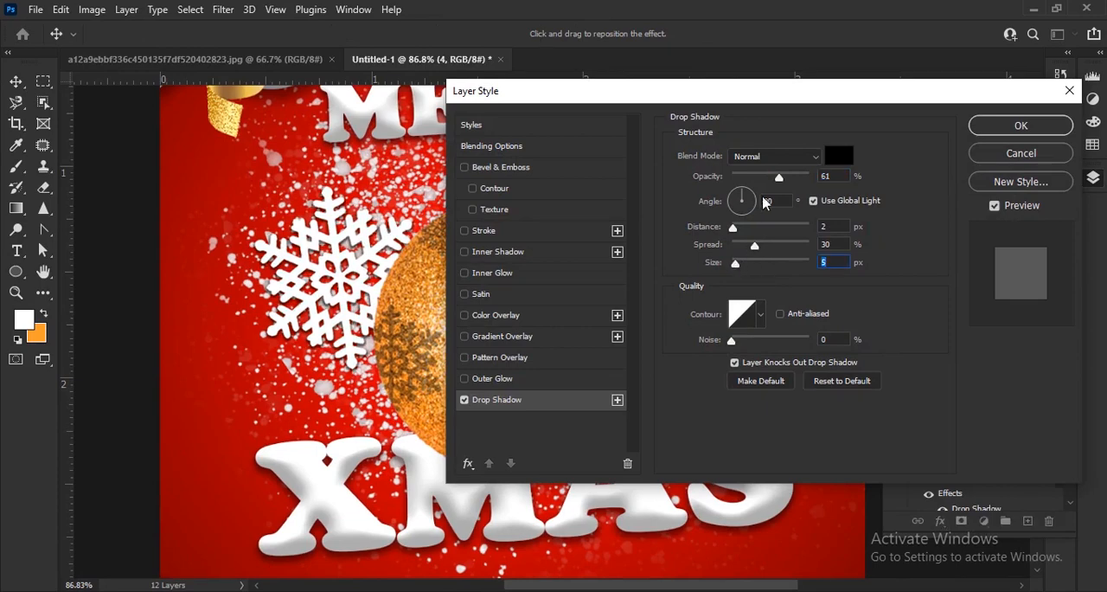
drag(780, 182, 757, 182)
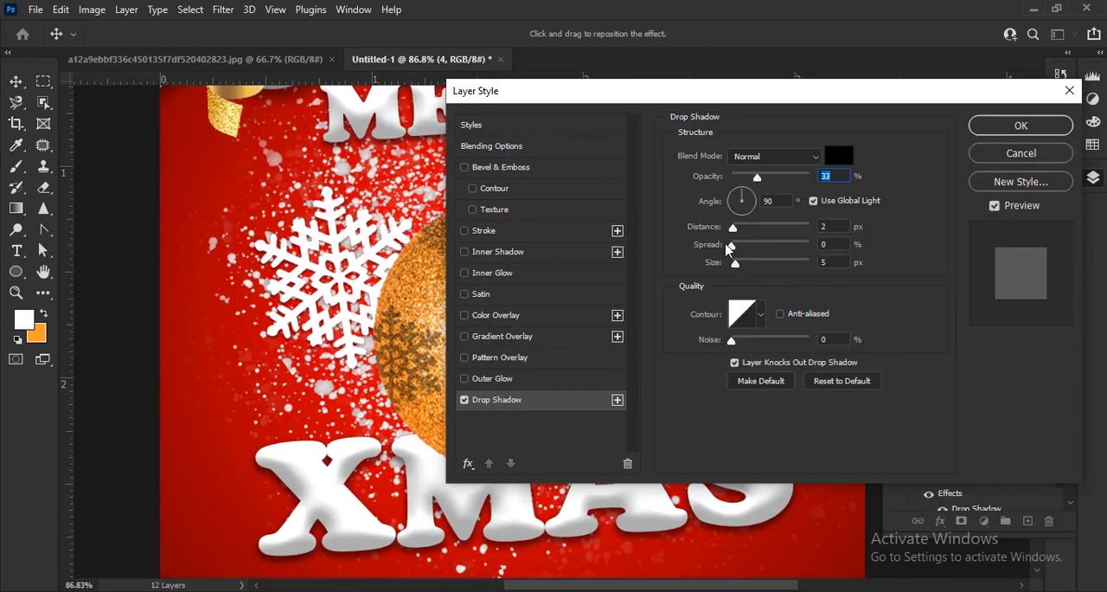
drag(738, 268, 736, 266)
click(1017, 127)
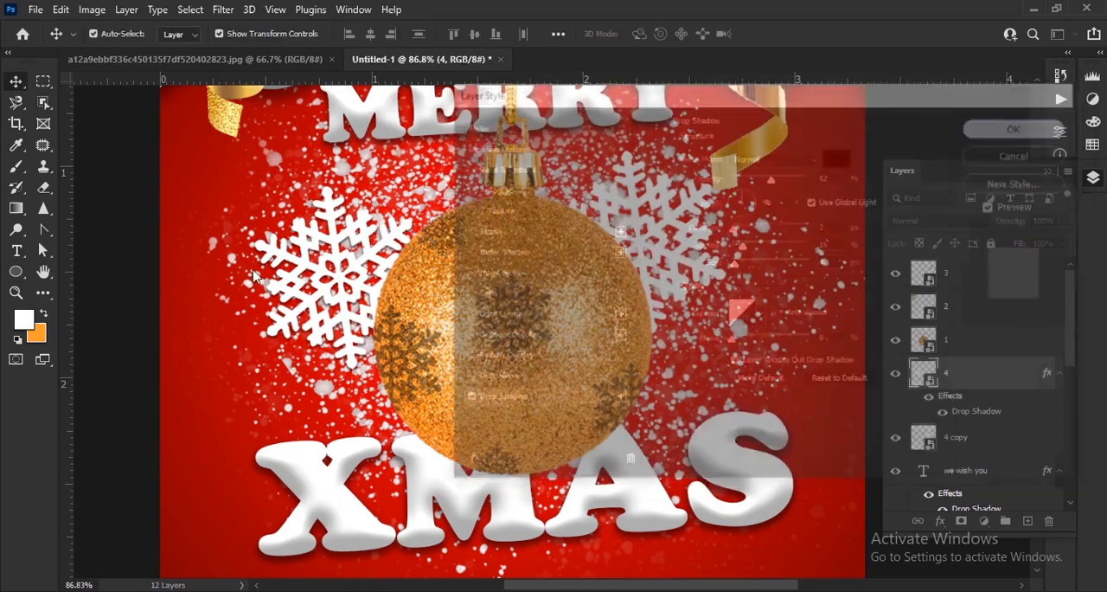
Replace the right snowflake with a copy of the shadowed one, scaled to 88.73% and tucked behind the ornament's right side
key(Delete)
click(350, 307)
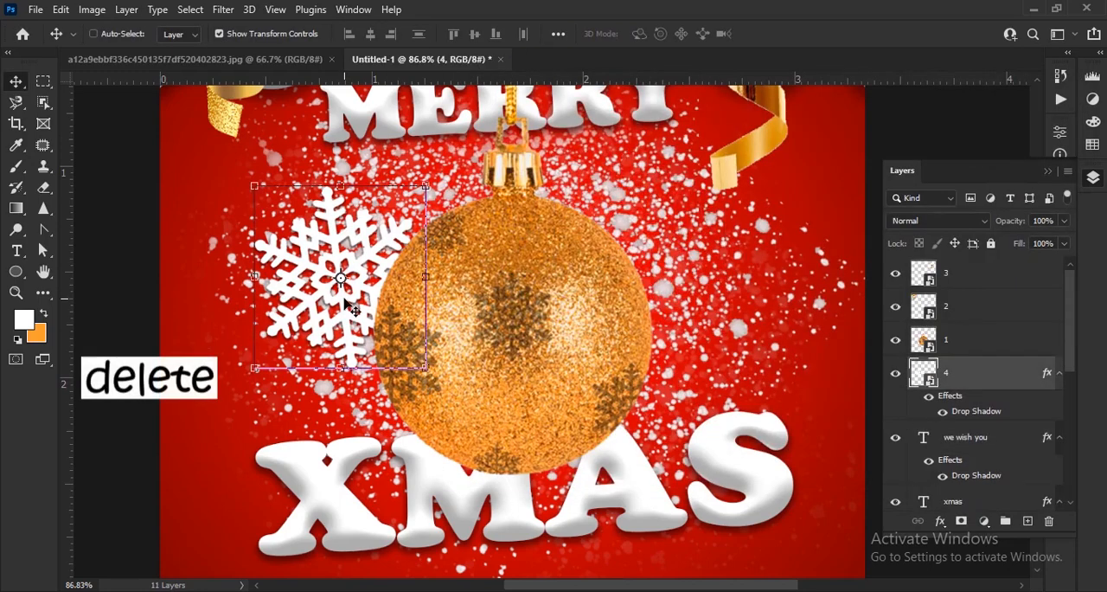
drag(352, 306, 665, 282)
key(ctrl+t)
drag(473, 293, 534, 292)
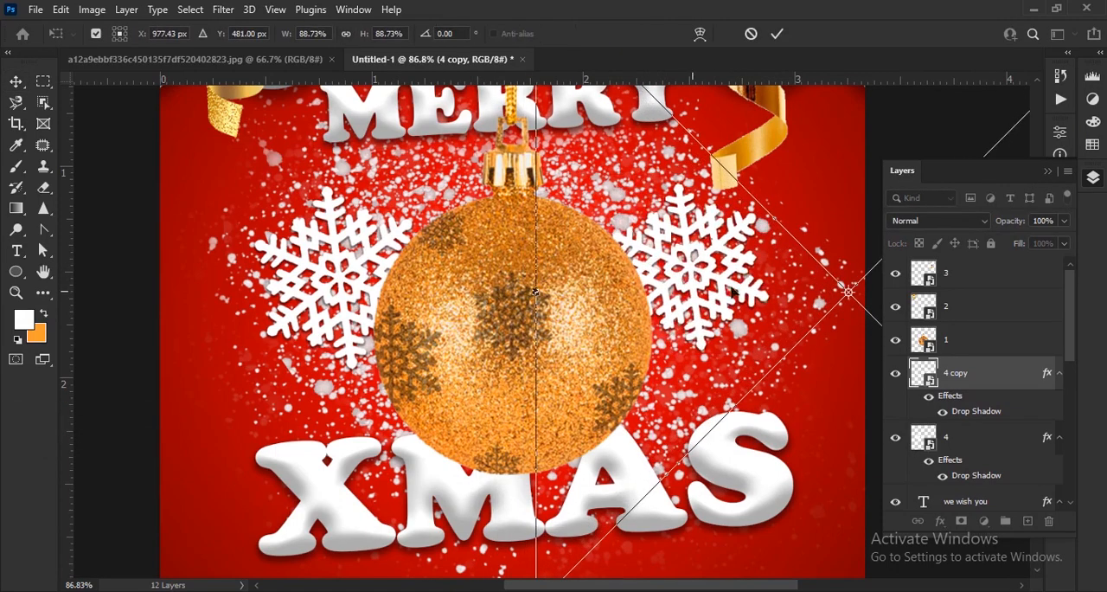
drag(686, 263, 661, 263)
click(780, 34)
scroll(407, 235, down, 2)
scroll(406, 235, down, 2)
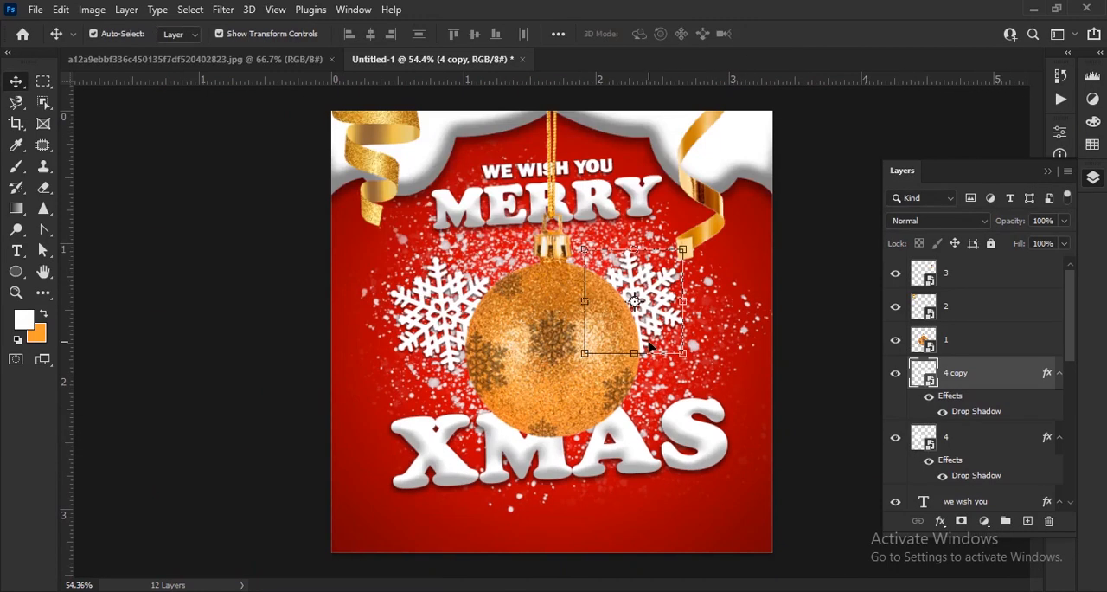
Duplicate the snowflake at 34.30% scale and -22.44° rotation above the X of XMAS, then convert the copy to a Smart Object
key(ctrl+j)
drag(680, 313, 499, 378)
drag(303, 413, 406, 389)
scroll(410, 400, up, 5)
drag(628, 234, 425, 346)
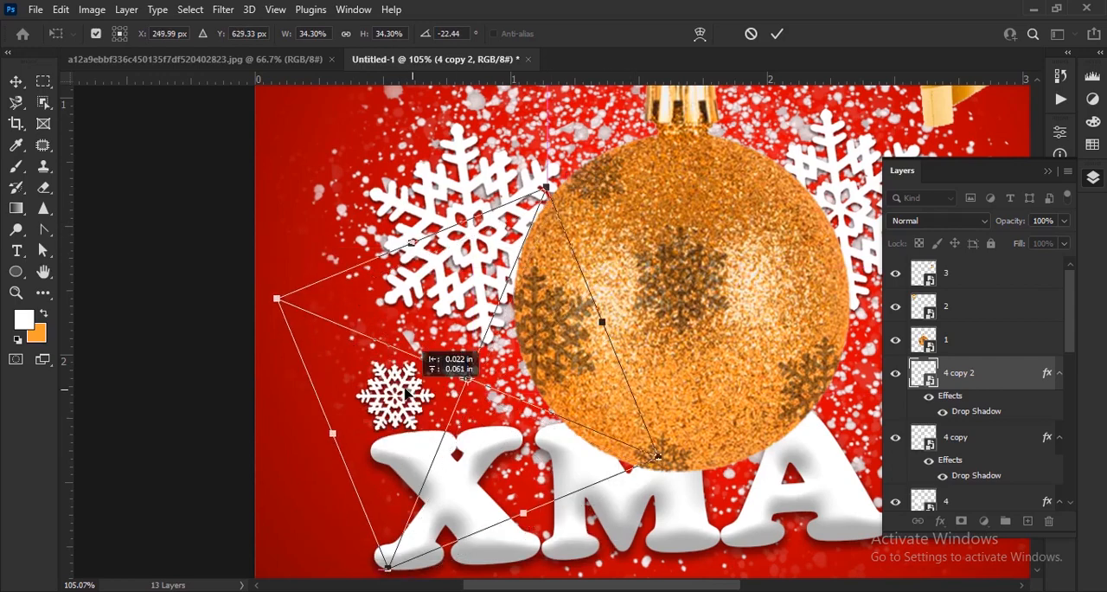
click(777, 33)
right_click(970, 383)
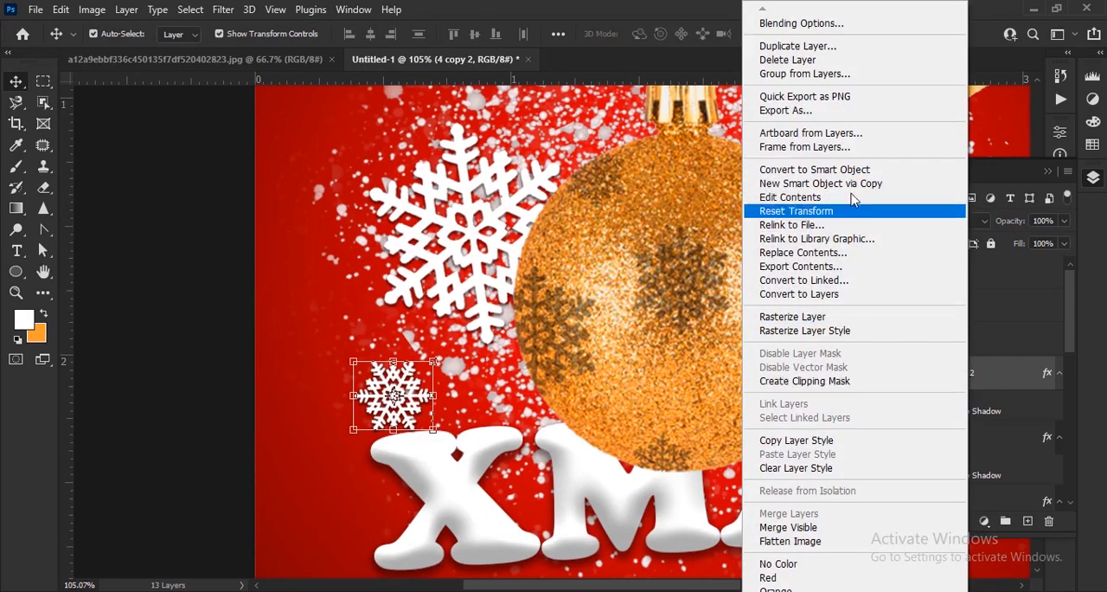
click(831, 171)
Duplicate the small snowflake twice, placing one copy beside the M of MERRY and one just right of the ornament's cap
key(ctrl+j)
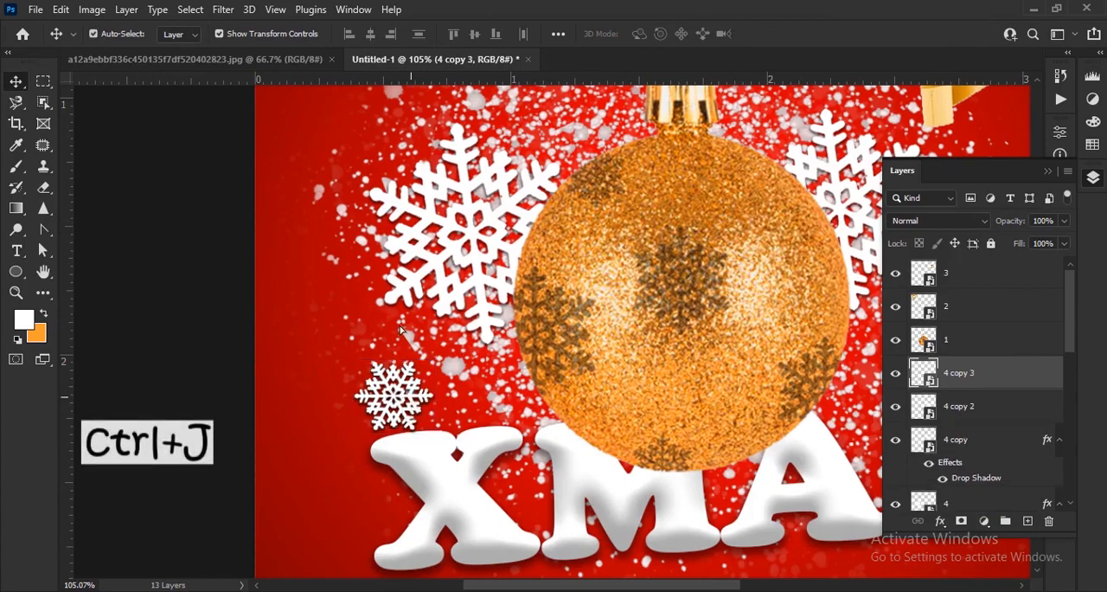
drag(408, 413, 709, 322)
click(776, 35)
scroll(415, 333, up, 2)
scroll(410, 348, up, 1)
scroll(402, 340, down, 5)
key(ctrl+j)
scroll(657, 350, down, 6)
click(805, 306)
scroll(791, 346, up, 4)
scroll(790, 363, down, 5)
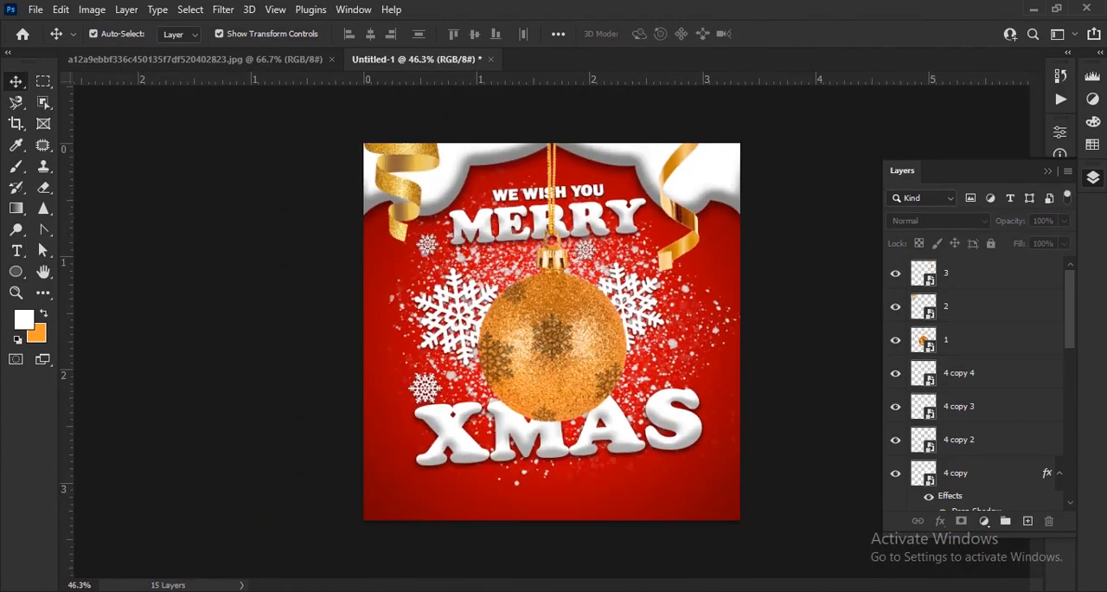
Place gold snowflake image 5 from the xmas folder into the design and convert its layer to a Smart Object
click(601, 591)
drag(539, 216, 682, 283)
key(Return)
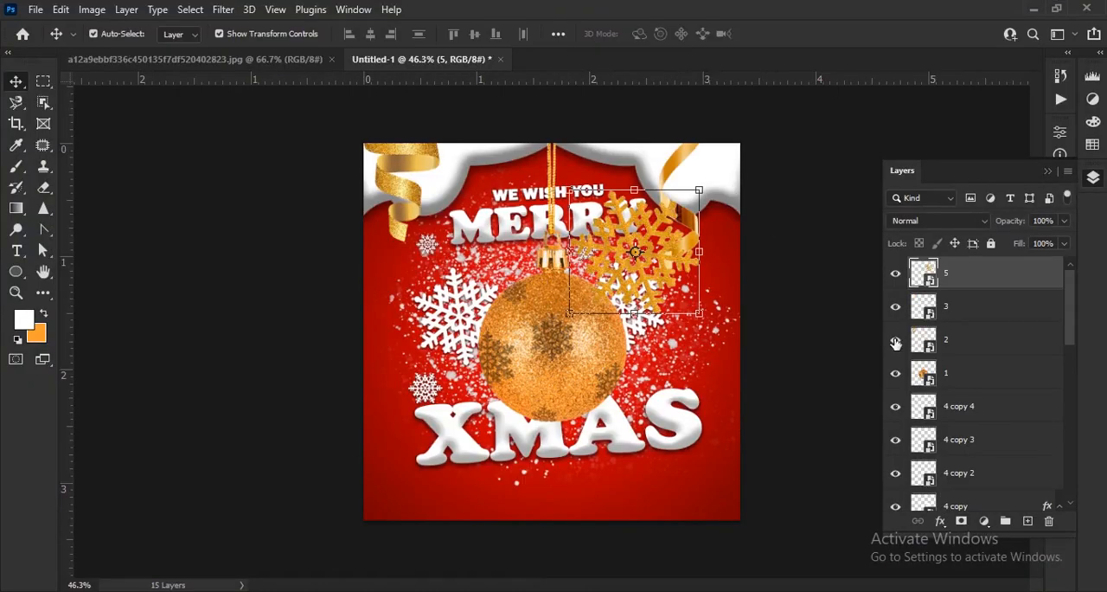
right_click(954, 275)
click(1006, 278)
scroll(681, 278, up, 6)
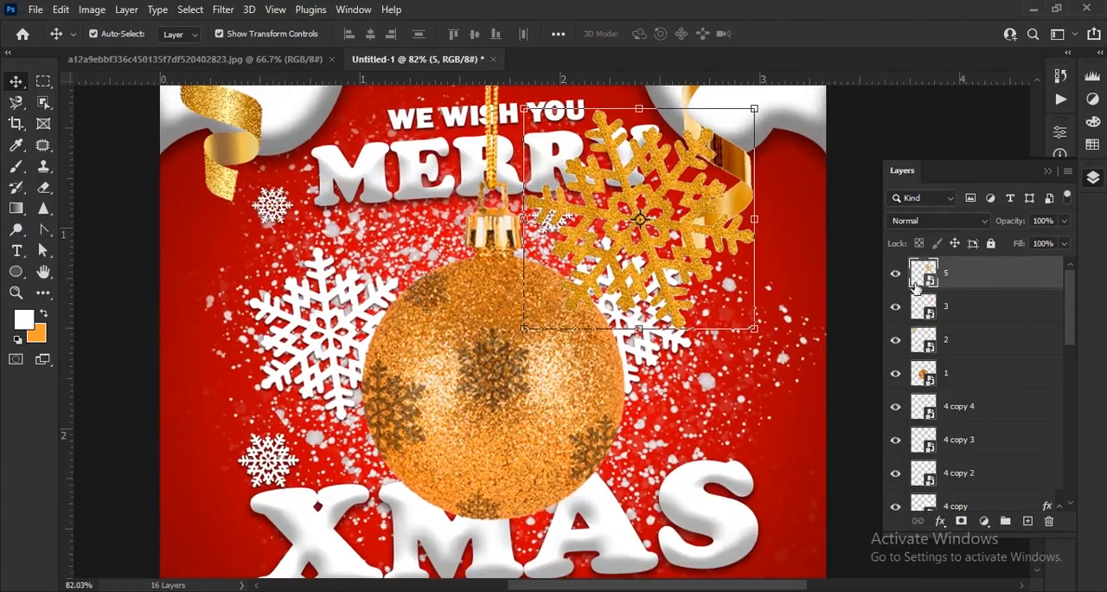
right_click(957, 266)
click(851, 168)
Scale gold snowflake layer 5 to about 32% and position it beside the right ribbon's lower end
drag(639, 109, 640, 215)
drag(657, 272, 789, 228)
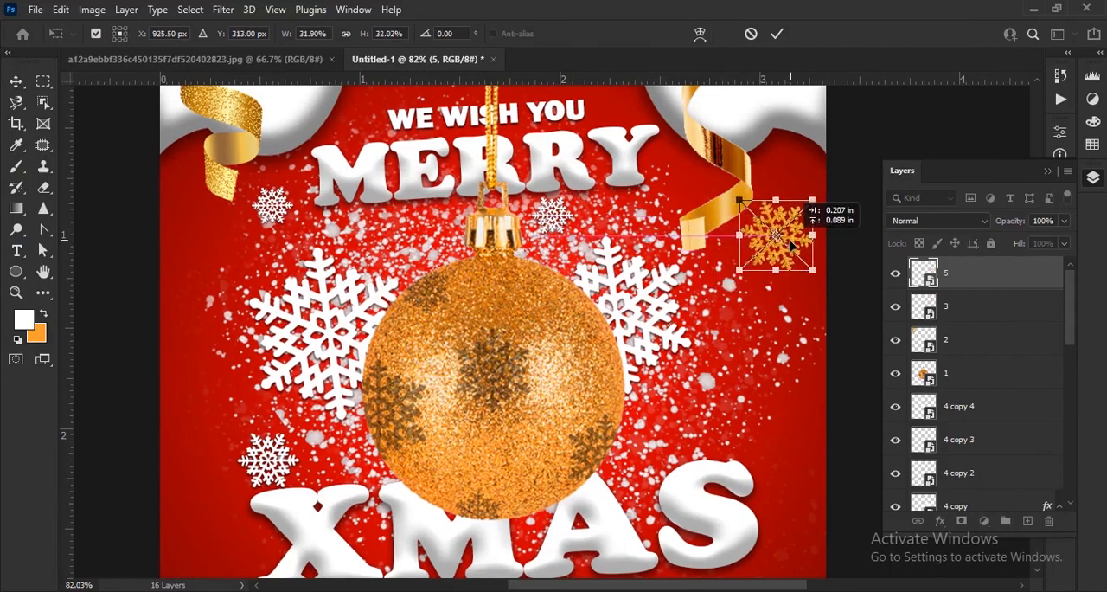
click(777, 35)
click(859, 274)
scroll(878, 277, down, 2)
Add a Drop Shadow to the small gold snowflake on layer 5
click(955, 283)
click(940, 521)
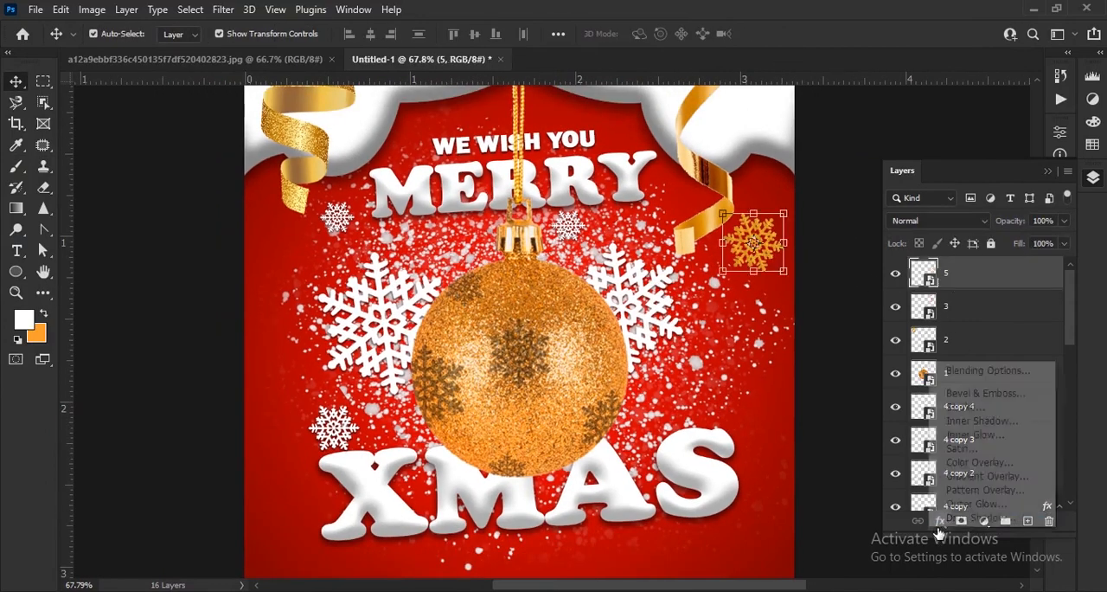
click(960, 526)
drag(778, 102, 445, 108)
Scale gold snowflake layer 5 copy 2 to 22.99% above WE WISH YOU and move it directly above Gradient Fill 1
click(949, 275)
scroll(441, 108, up, 5)
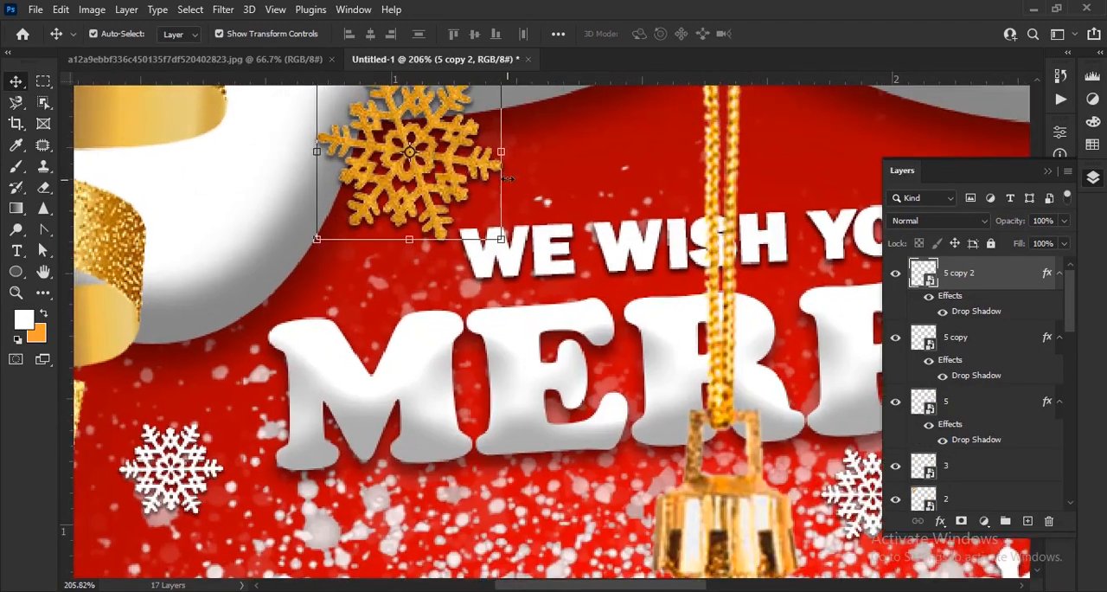
drag(502, 151, 451, 145)
drag(411, 161, 423, 162)
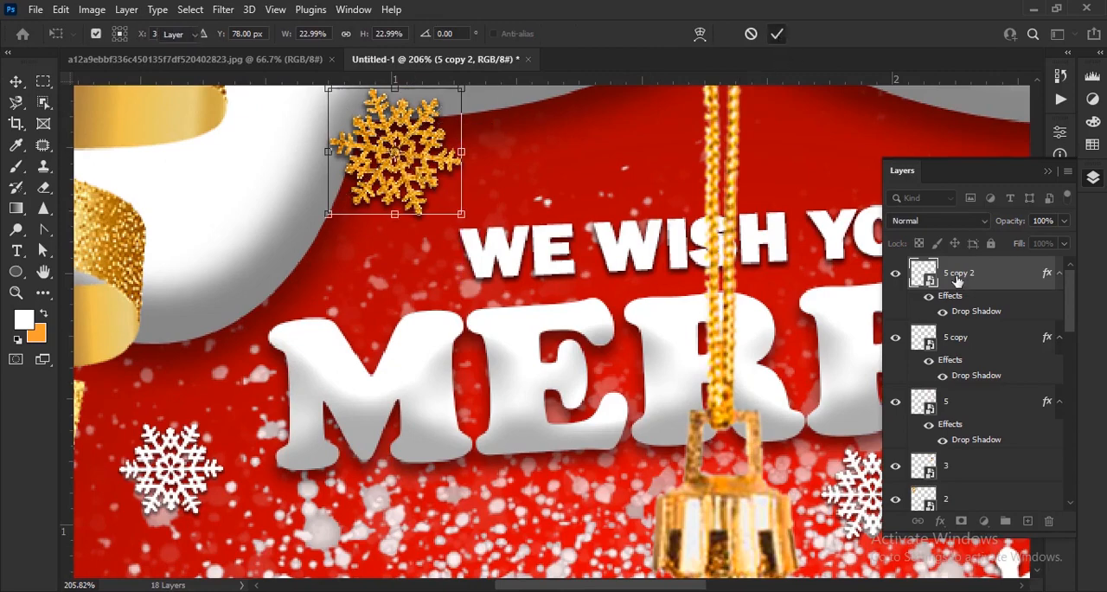
drag(957, 280, 967, 444)
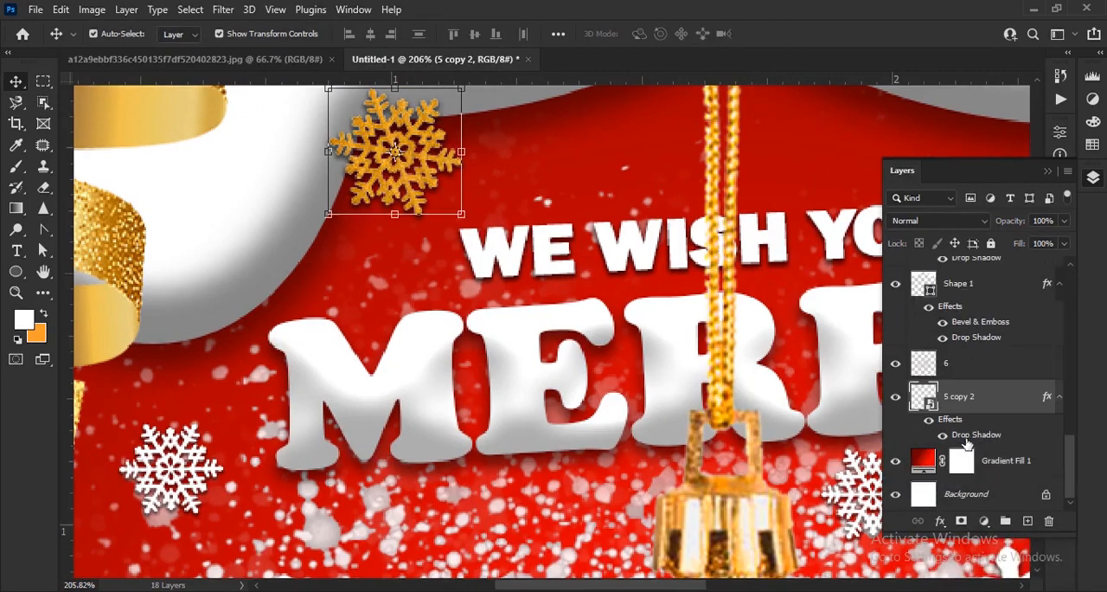
Place gift-box image 7 from the xmas folder along the bottom edge of the greeting design
scroll(353, 371, down, 10)
click(779, 423)
scroll(708, 465, down, 4)
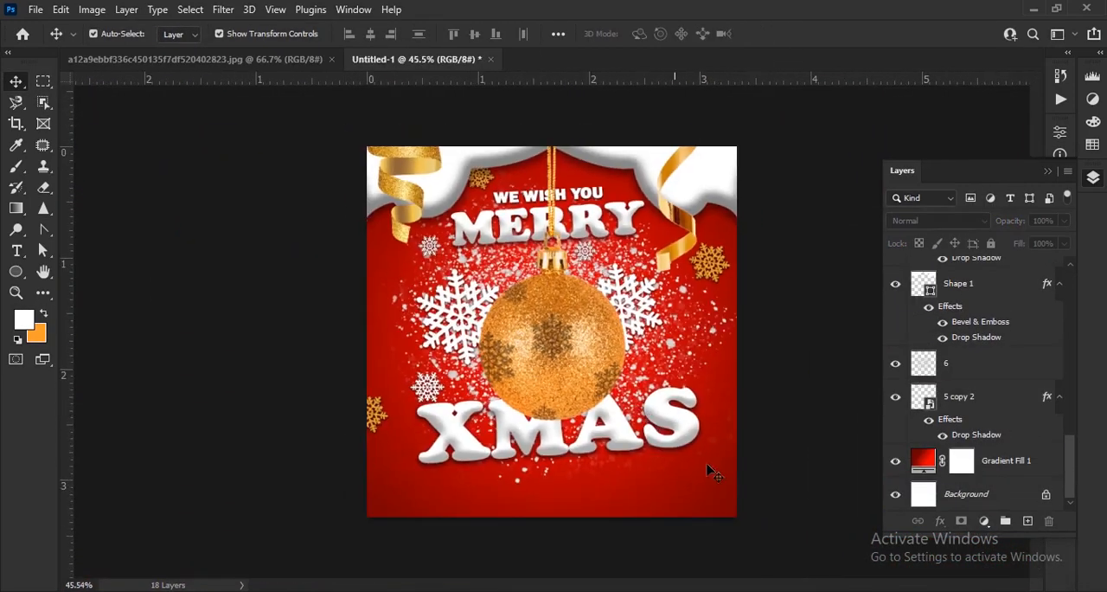
scroll(707, 466, up, 2)
scroll(746, 433, down, 2)
click(655, 590)
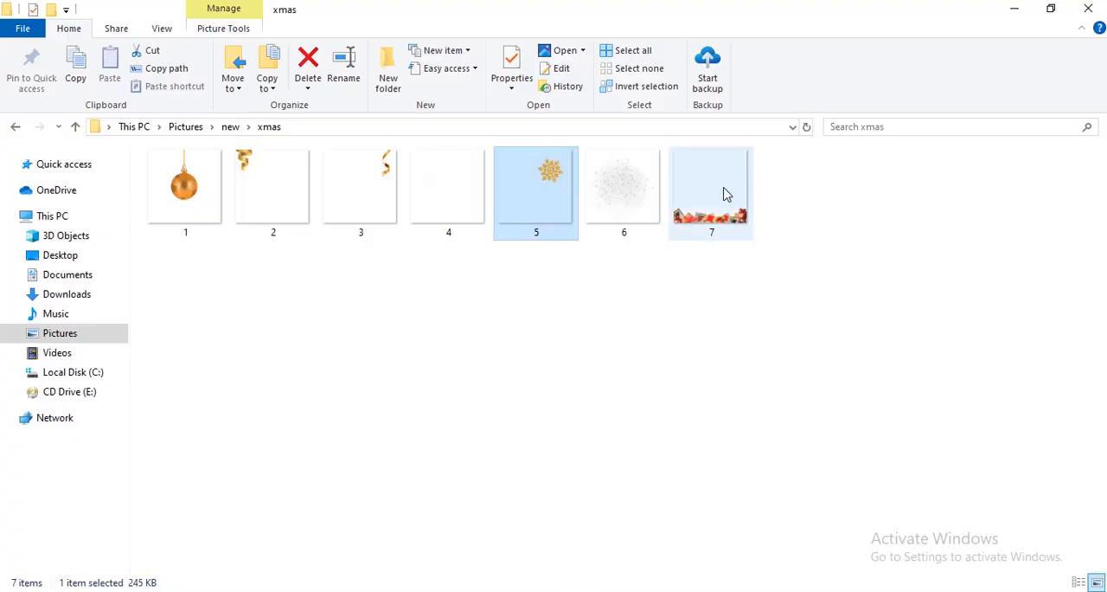
drag(727, 194, 575, 473)
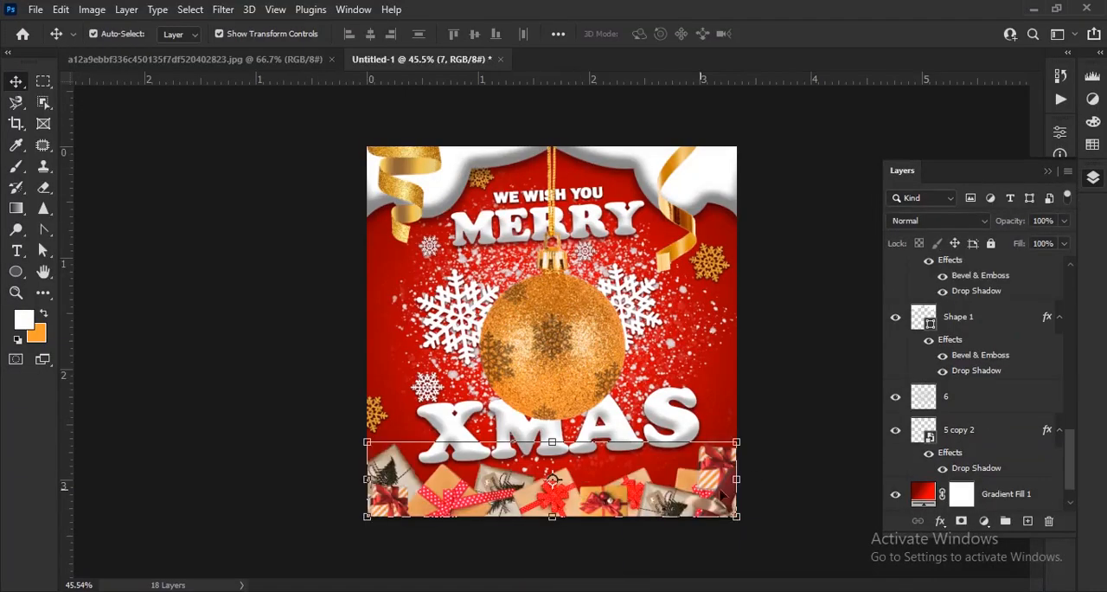
key(Return)
scroll(759, 440, down, 1)
scroll(820, 402, up, 2)
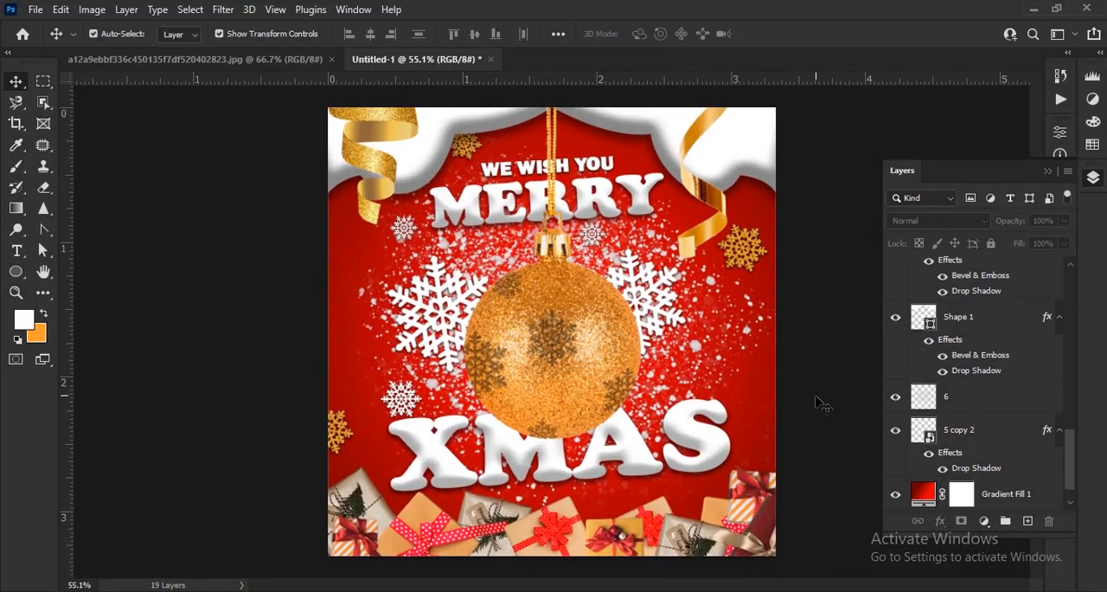
Duplicate the small white snowflake above the X of XMAS and place the copy on the design's right edge
scroll(771, 500, down, 1)
scroll(730, 476, up, 2)
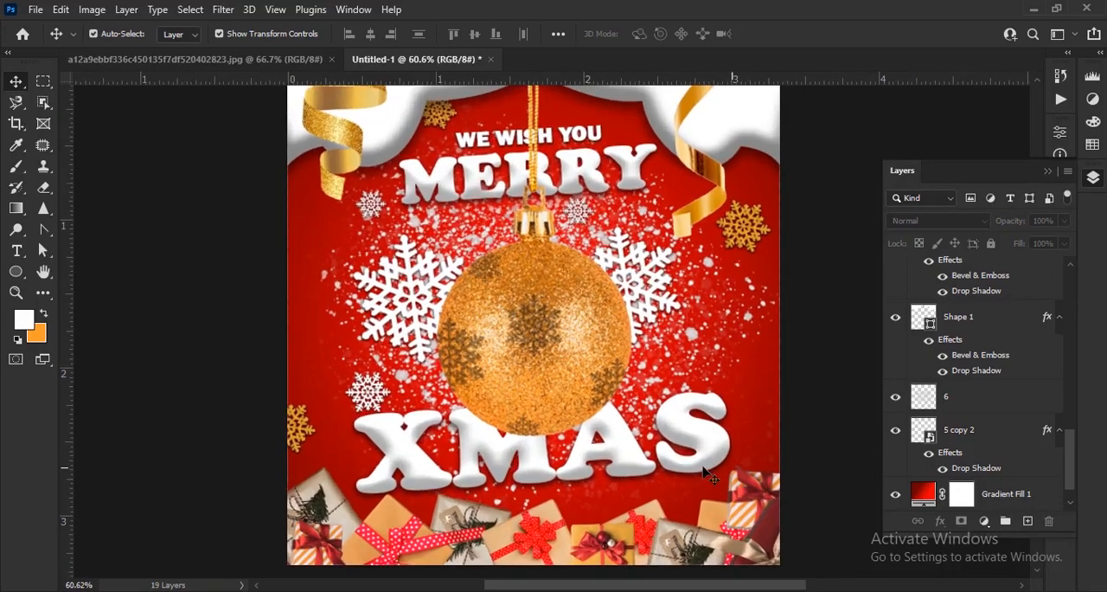
click(378, 399)
drag(374, 396, 793, 382)
Add another white snowflake copy, scale it to 53.33% and position it between the S of XMAS and the gifts
scroll(778, 363, up, 4)
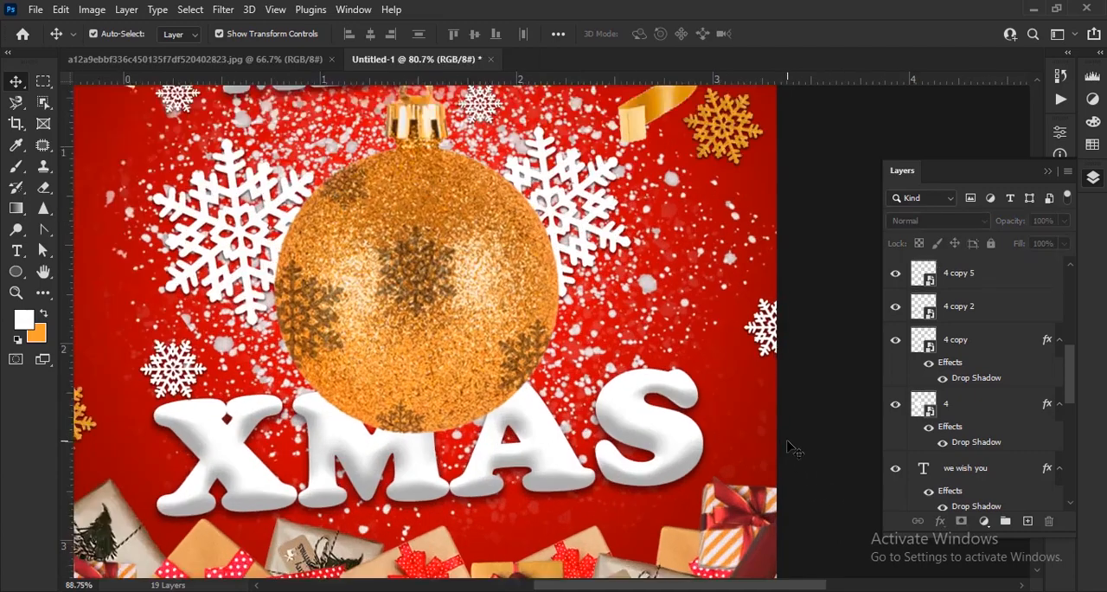
drag(759, 210, 632, 427)
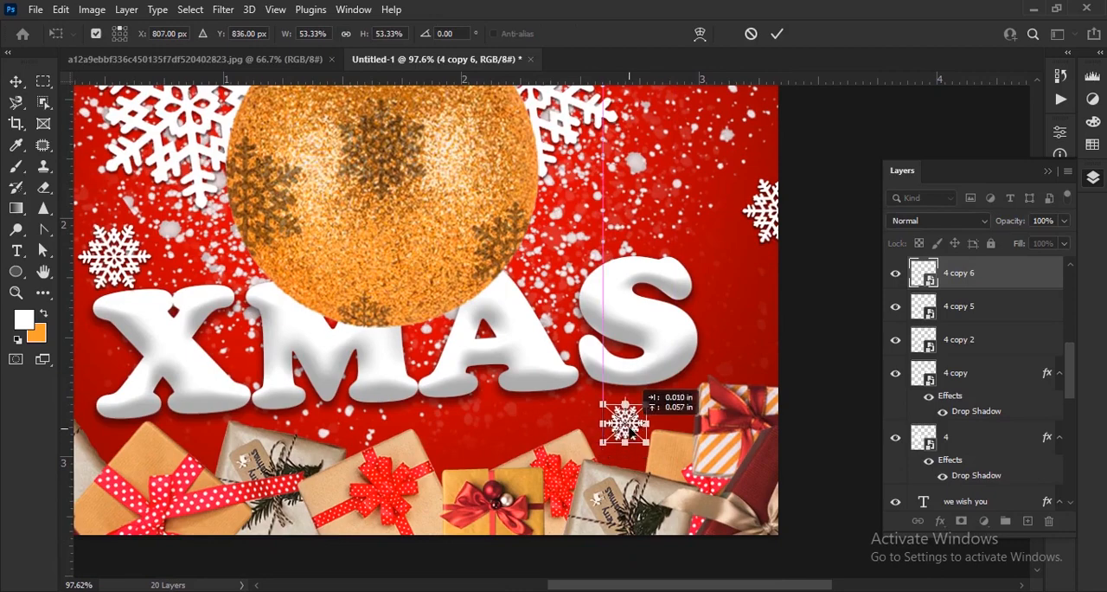
click(776, 33)
key(ctrl+0)
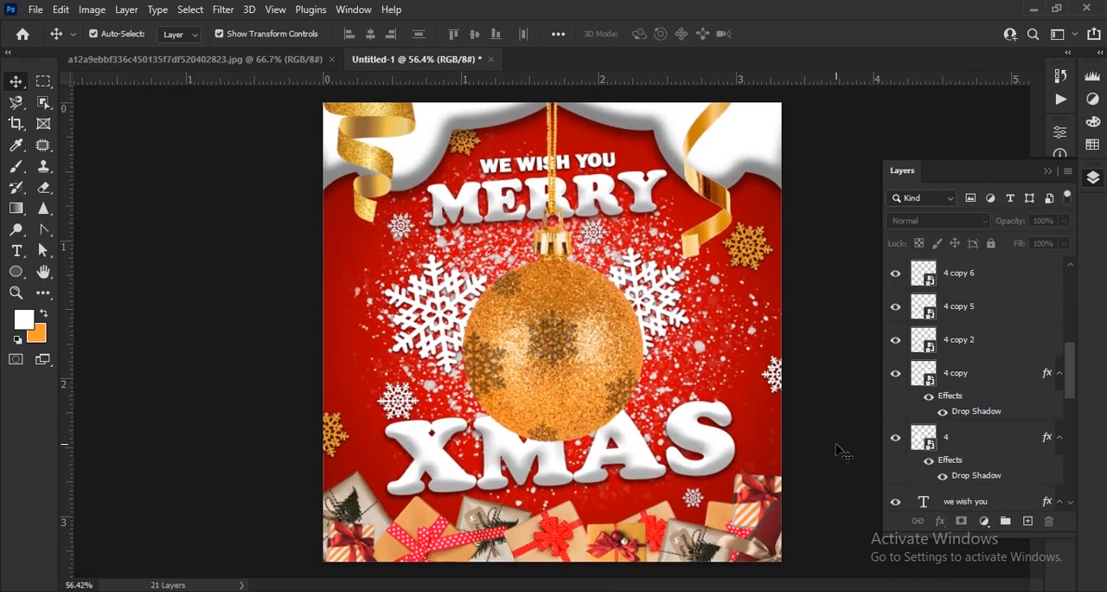
scroll(837, 449, down, 2)
click(597, 440)
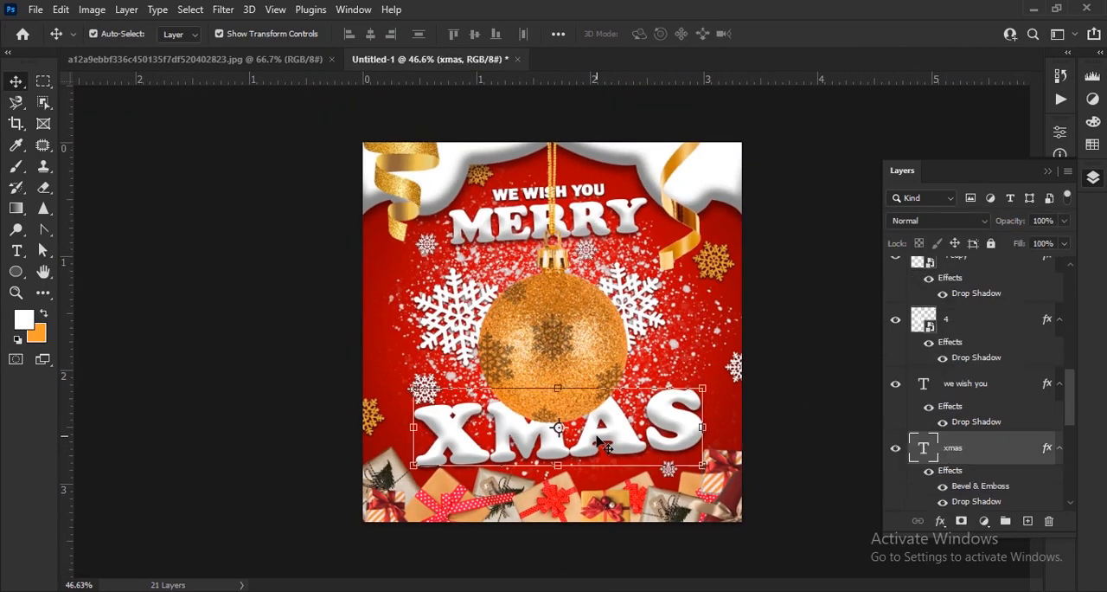
click(800, 448)
scroll(839, 441, down, 1)
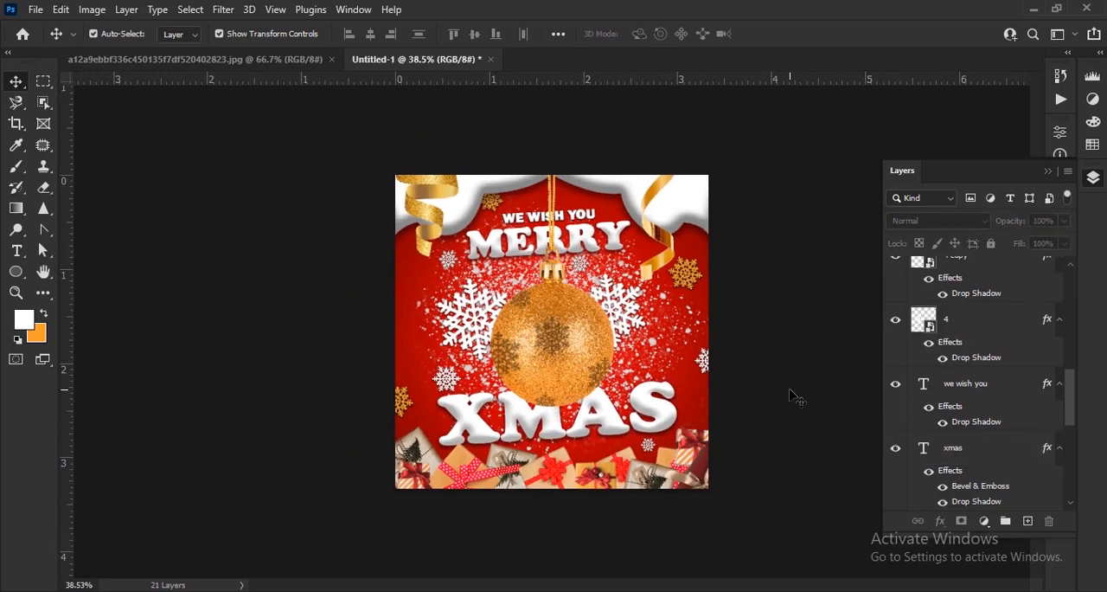
scroll(795, 397, up, 2)
scroll(813, 387, down, 1)
scroll(813, 386, up, 2)
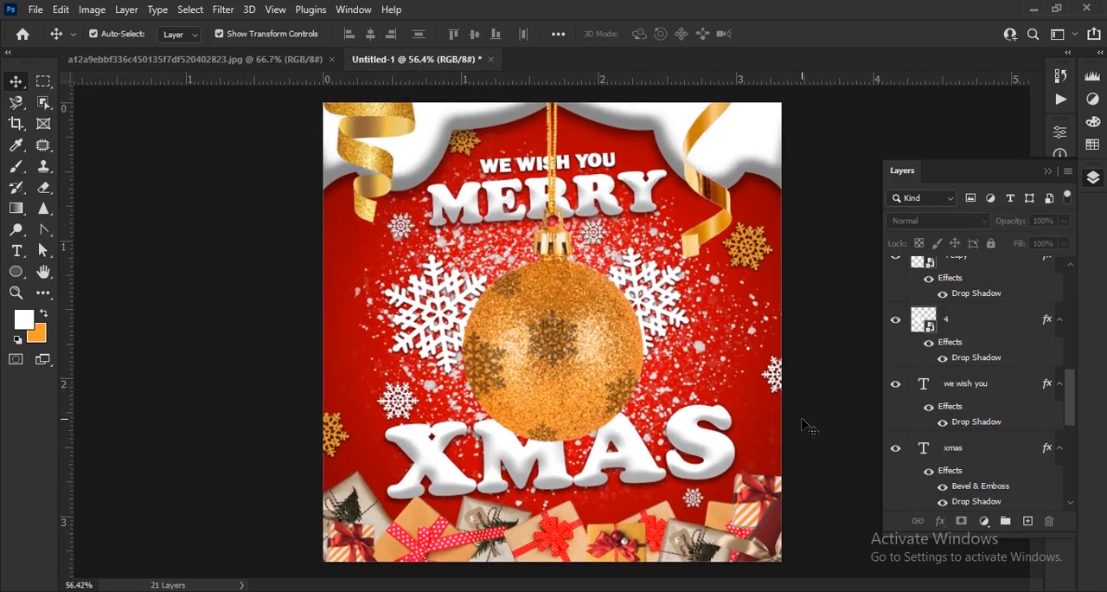
Duplicate the small snowflake below the S and move the copy to the design's left edge at X 29 px, Y 336.5 px
click(697, 497)
key(ctrl+j)
scroll(698, 498, up, 3)
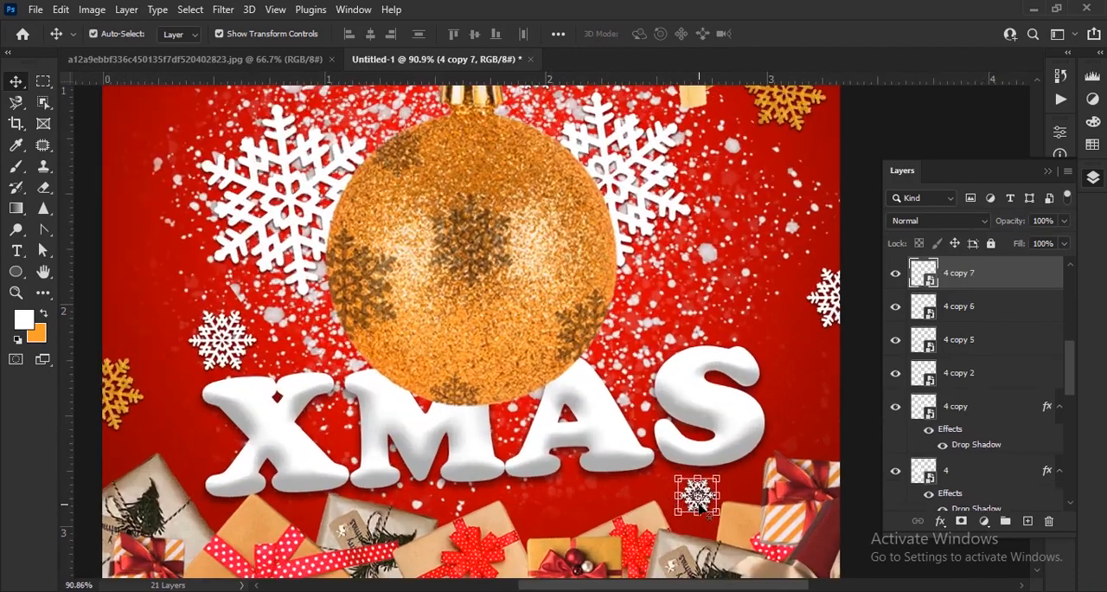
key(ctrl+t)
drag(699, 498, 122, 97)
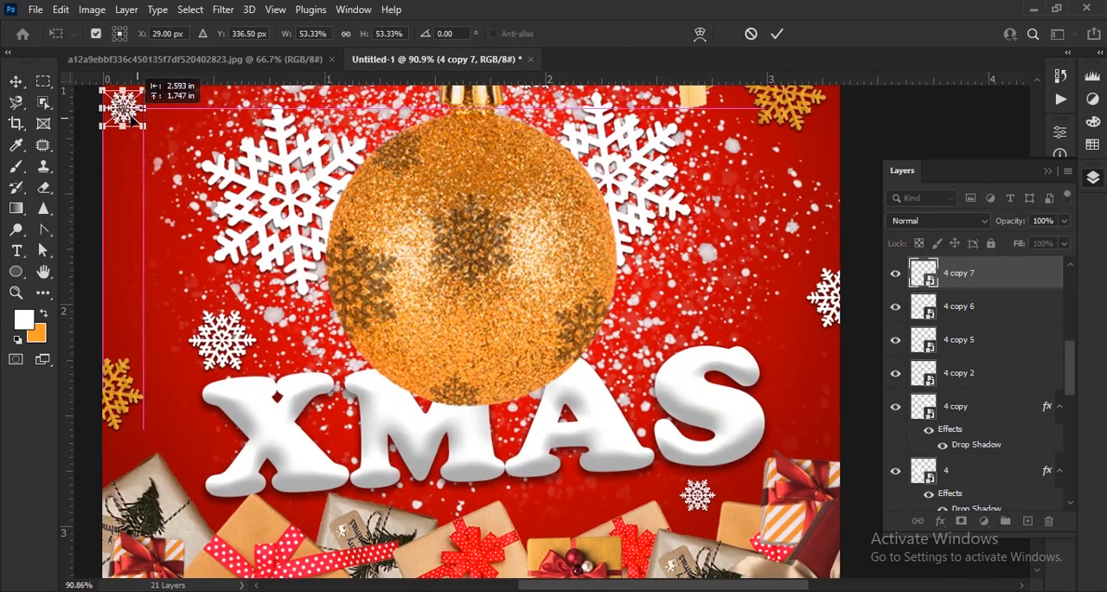
key(Return)
key(ctrl+0)
click(816, 174)
scroll(745, 419, down, 1)
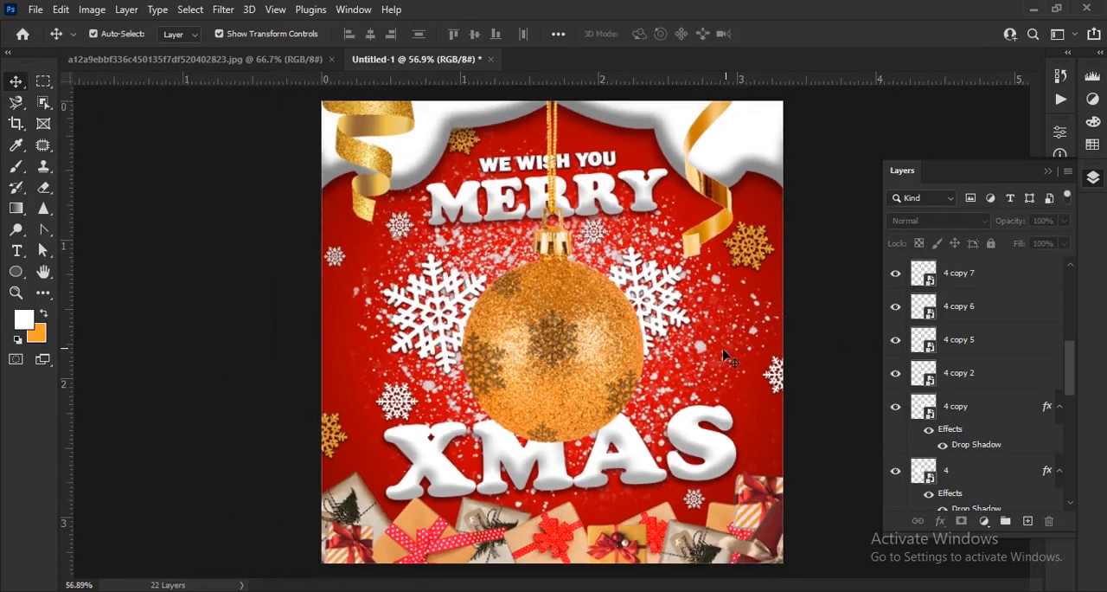
Create a new layer above layer 7 and choose a 400 px Lens Flare brush for the Brush tool
scroll(1006, 380, down, 5)
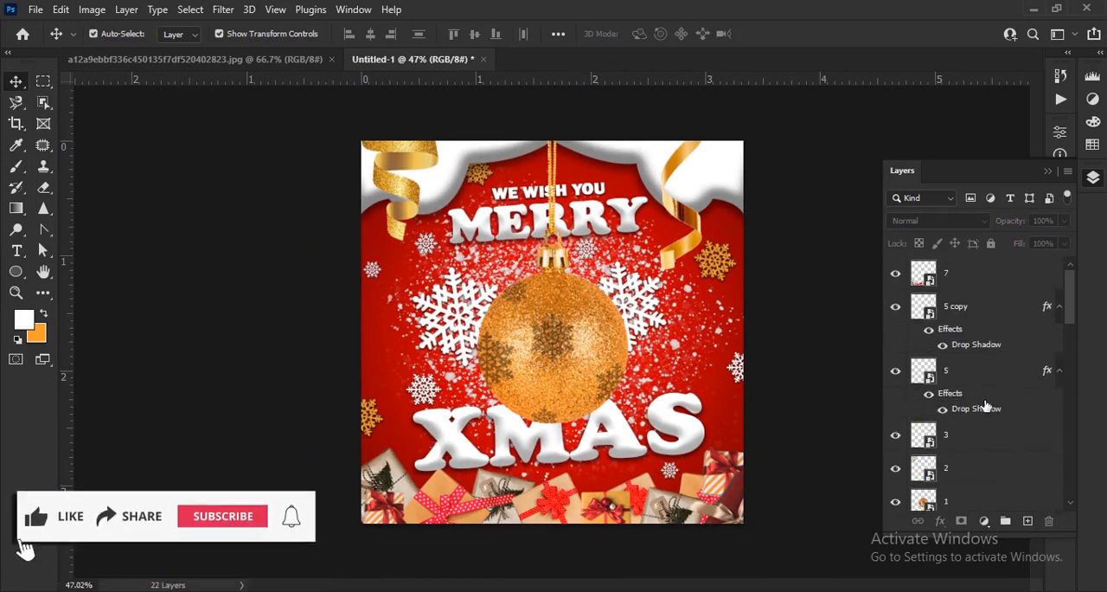
click(988, 274)
click(1026, 521)
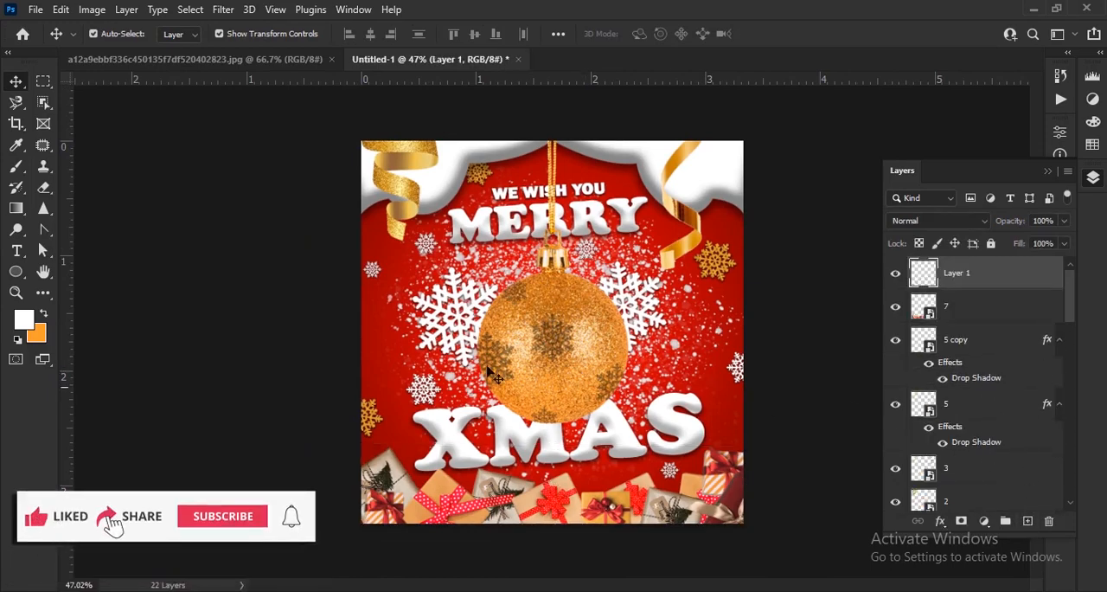
click(16, 169)
click(116, 34)
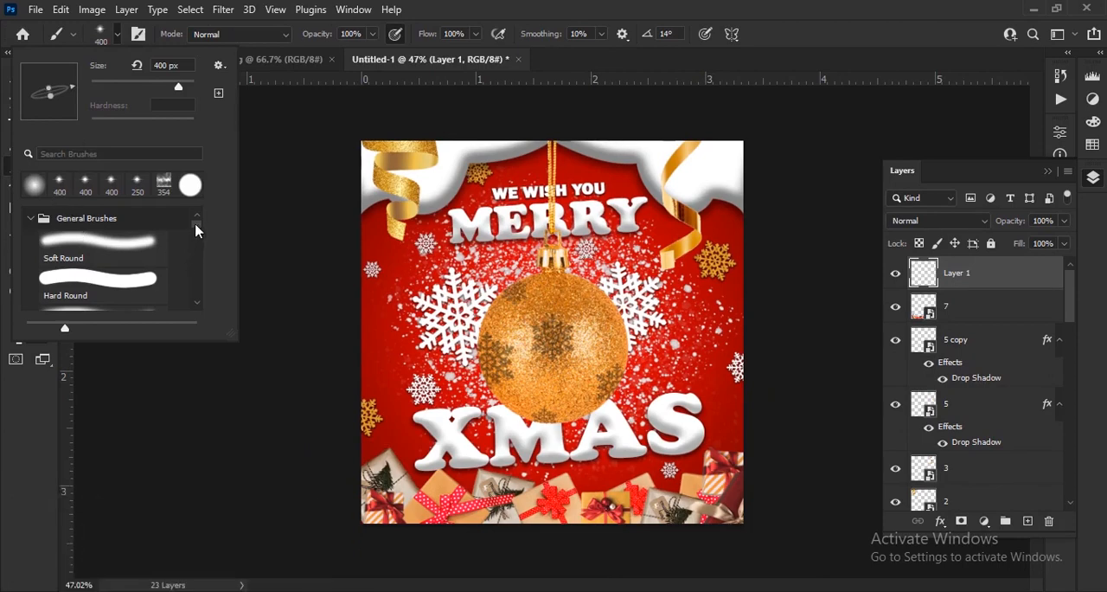
drag(197, 229, 199, 294)
scroll(107, 274, down, 4)
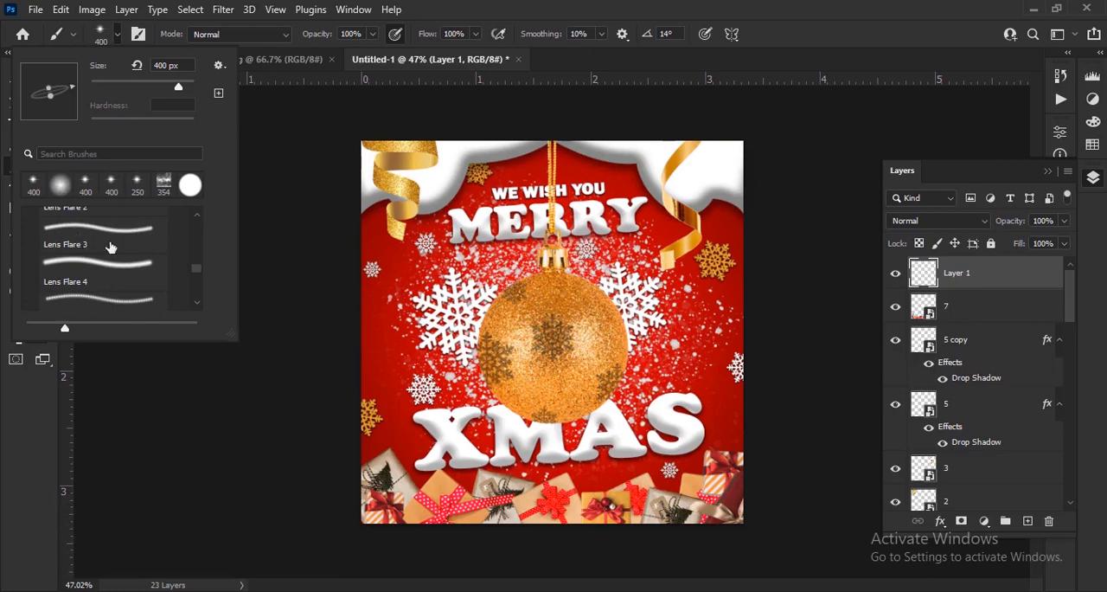
click(119, 38)
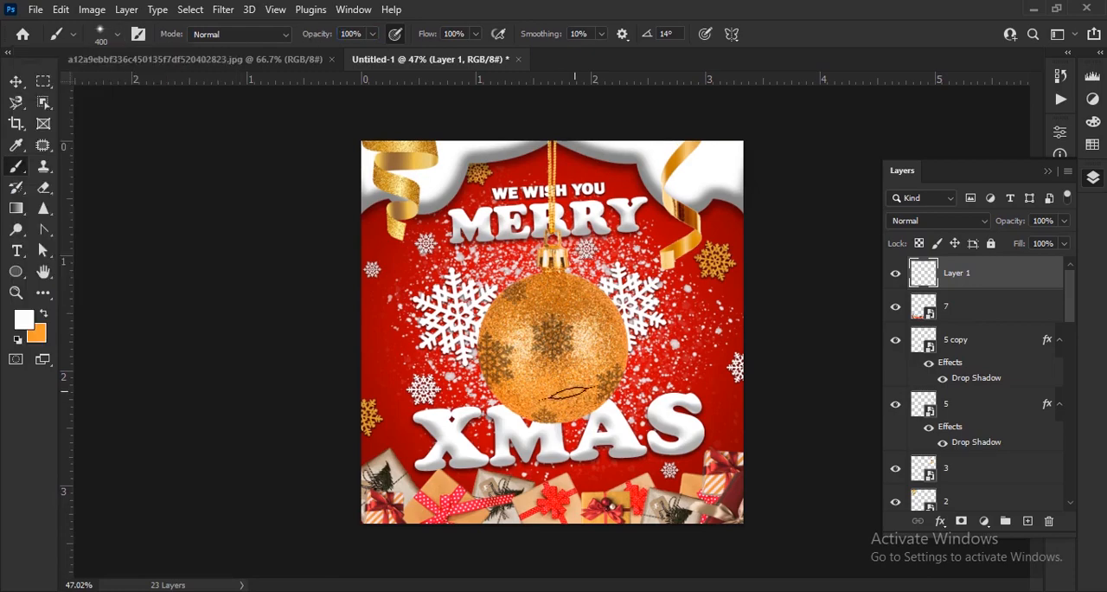
Paint a white flare on the upper-left tip of the X in XMAS and try an orange flare over it
scroll(569, 393, up, 8)
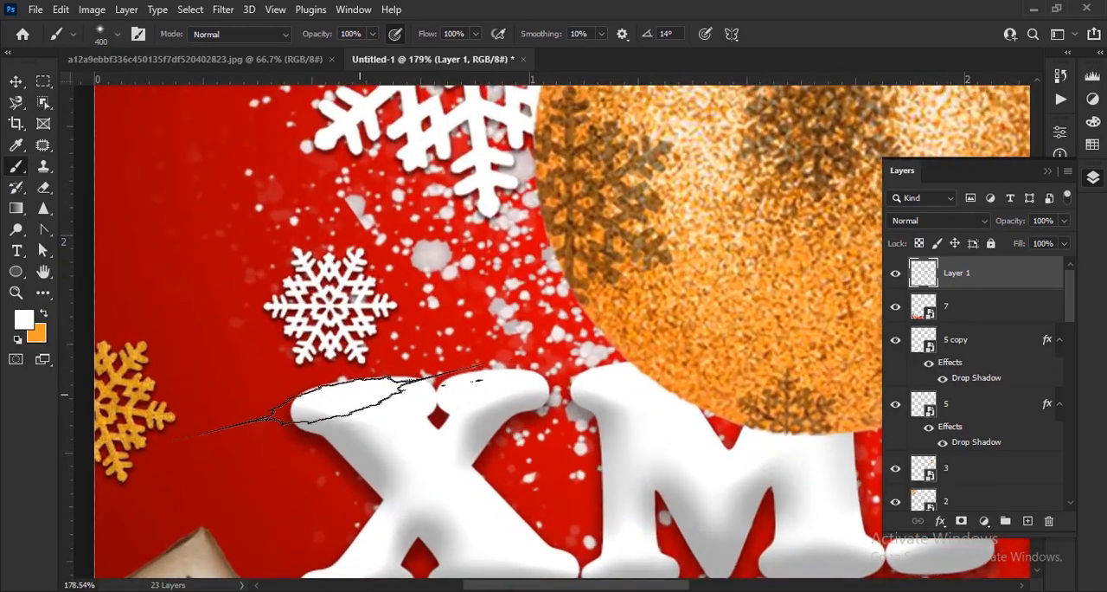
click(316, 403)
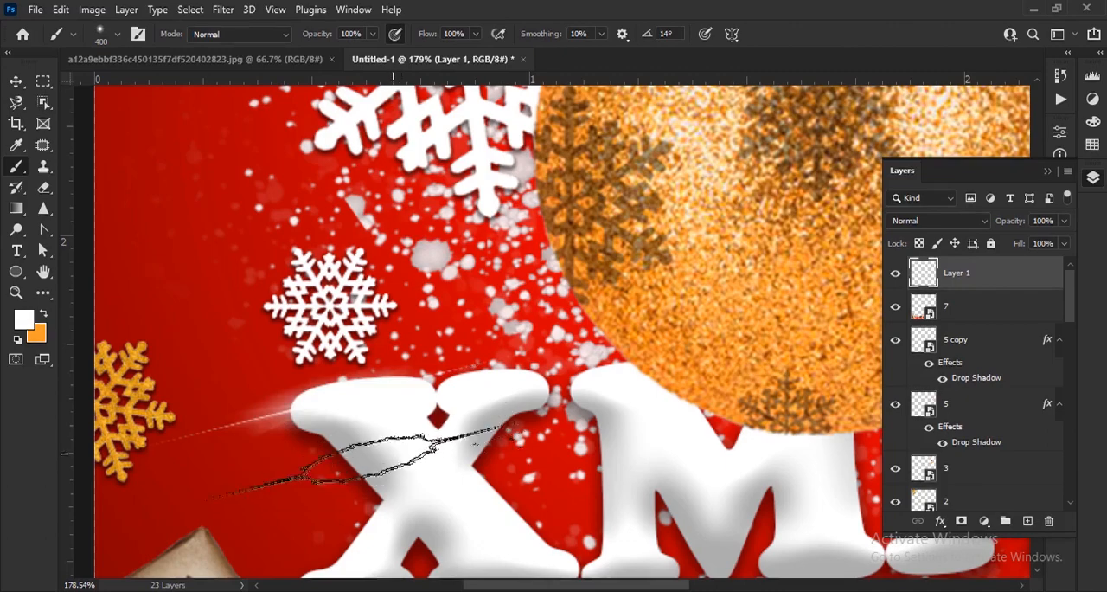
click(45, 316)
click(290, 408)
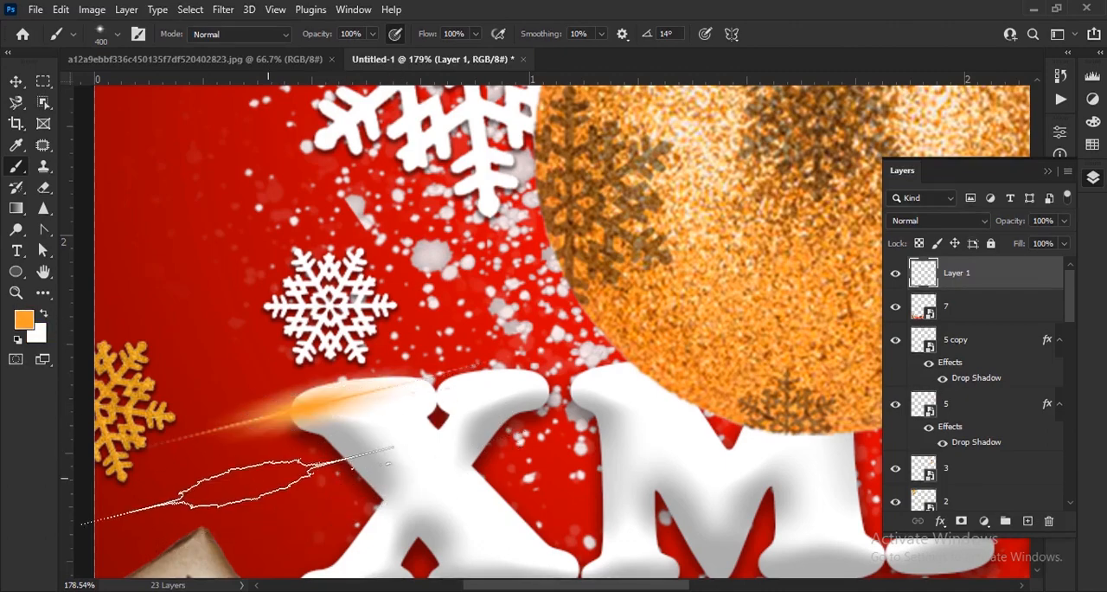
Change the foreground color from orange to a pale yellow and return to the Brush tool
click(23, 320)
click(460, 365)
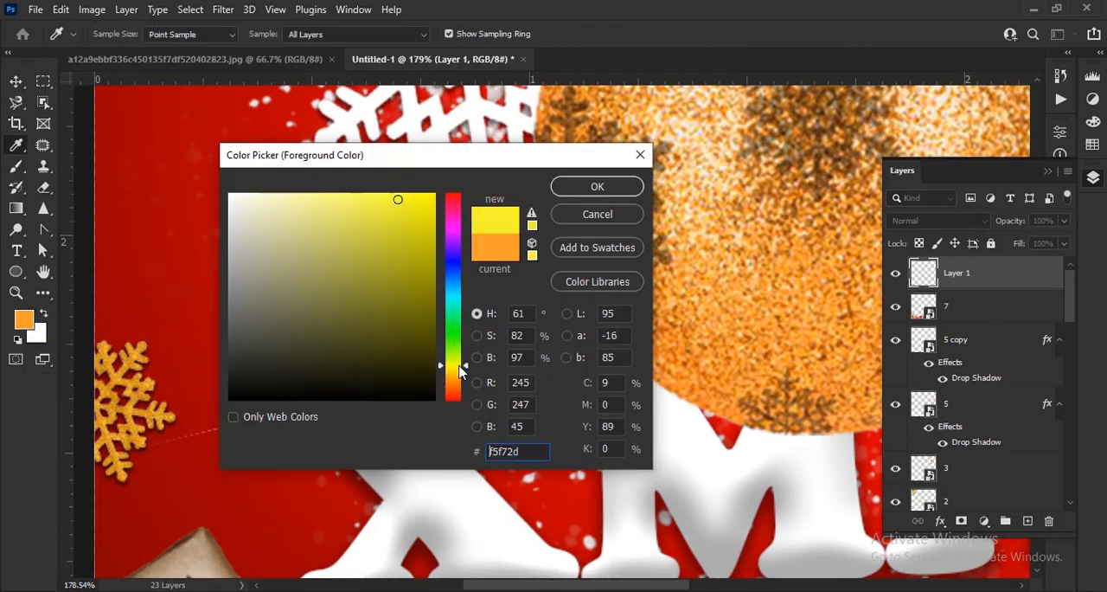
drag(386, 264, 318, 172)
click(610, 196)
key(b)
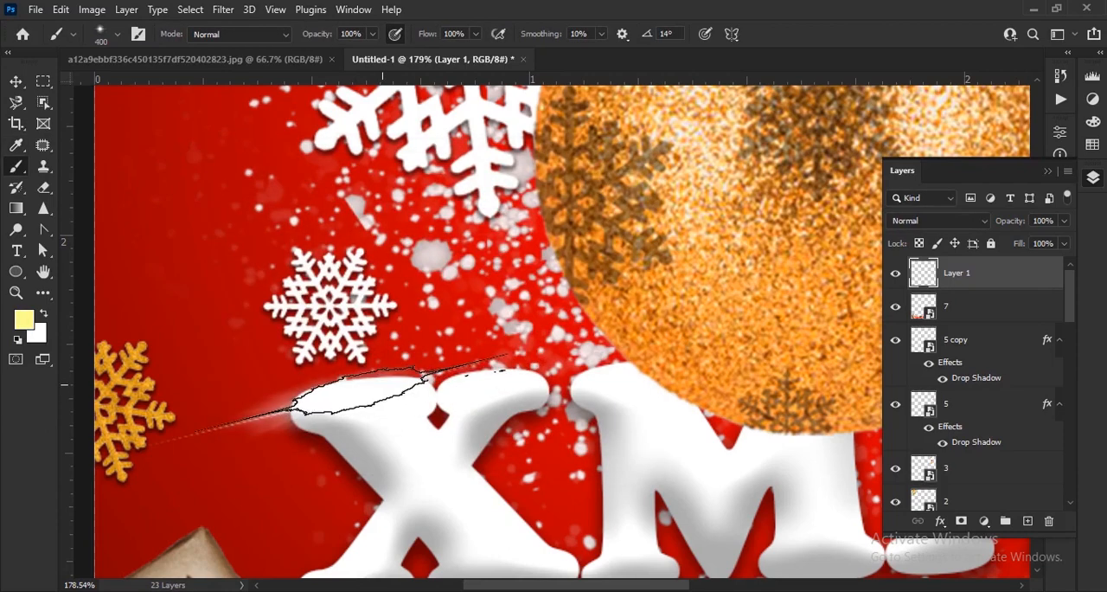
Set the brush angle to 11° and try a pale-yellow flare on the top of the X in XMAS
right_click(378, 393)
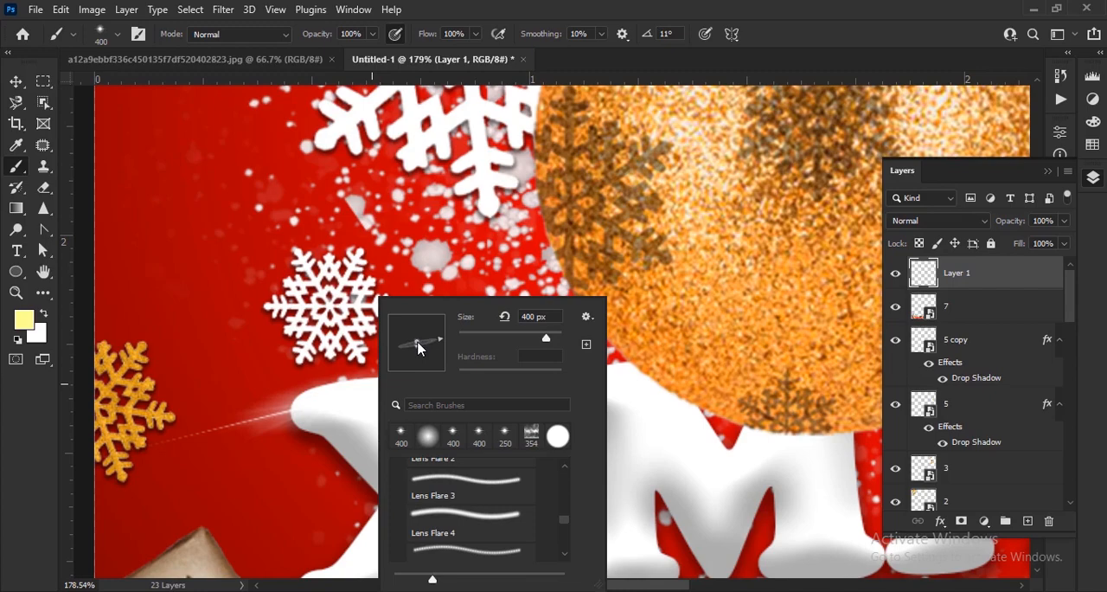
click(327, 37)
click(352, 402)
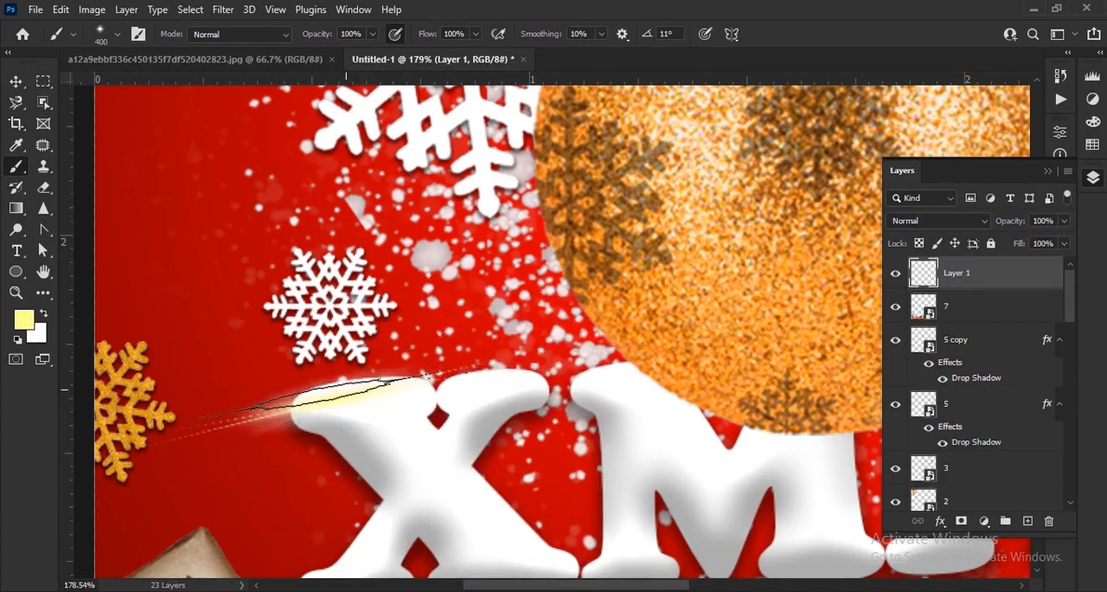
scroll(346, 393, down, 4)
scroll(364, 454, up, 3)
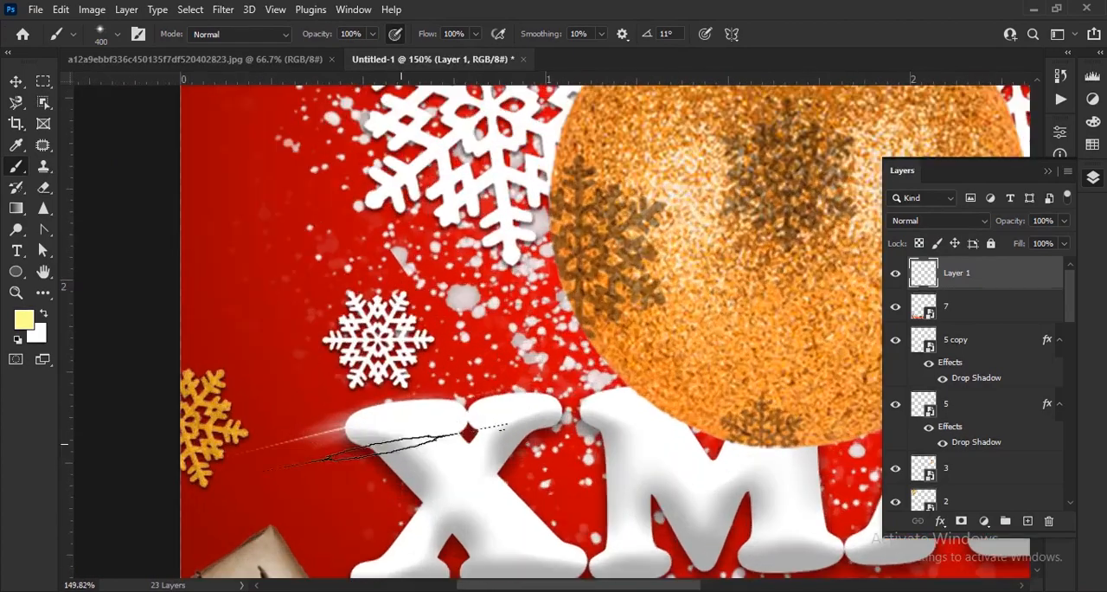
Set the brush angle to 2° and paint pale-yellow flares at 400 px and 700 px on the gold ornament's cap
right_click(411, 415)
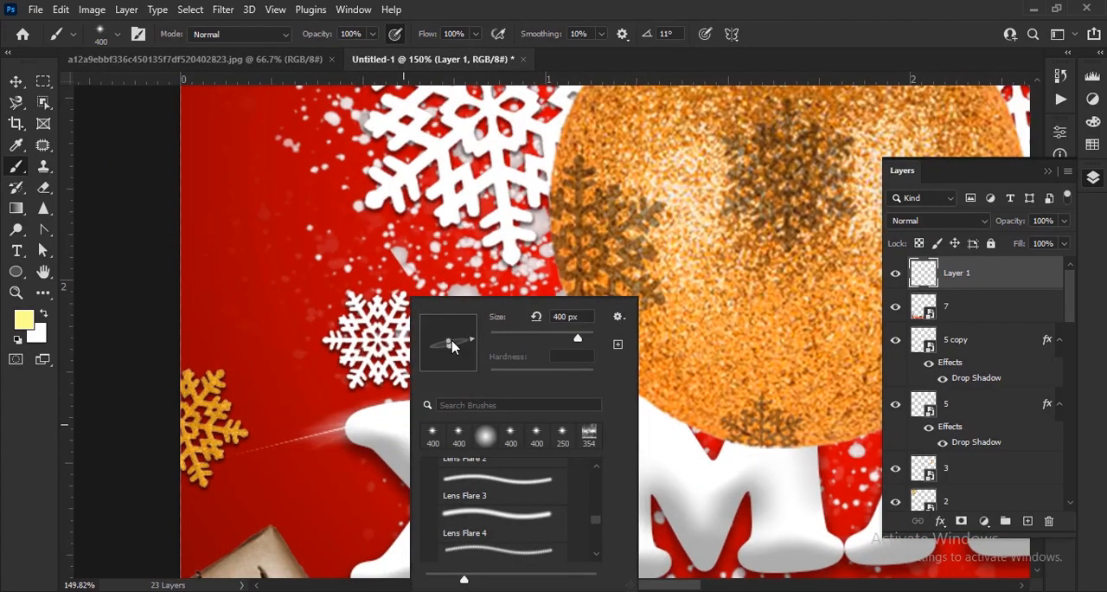
click(312, 41)
drag(584, 329, 316, 571)
drag(560, 158, 552, 337)
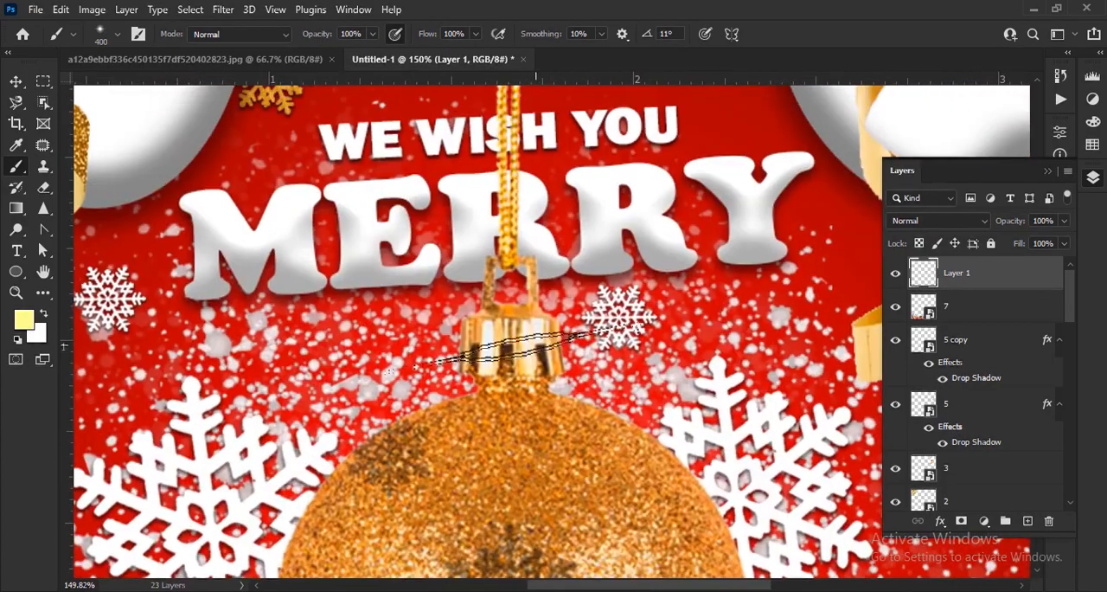
right_click(527, 306)
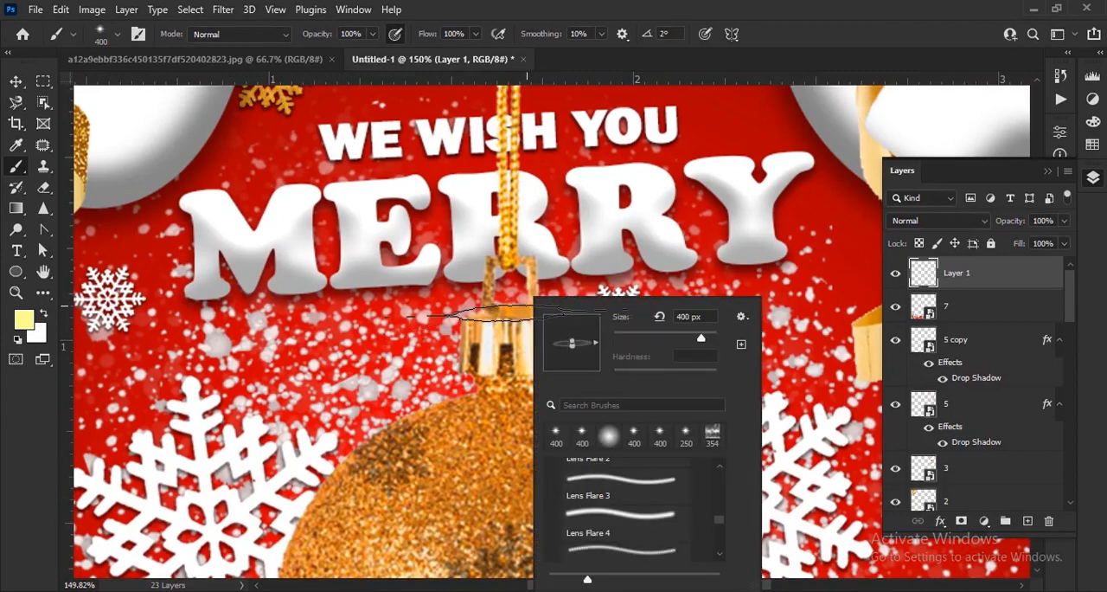
click(522, 311)
key(])
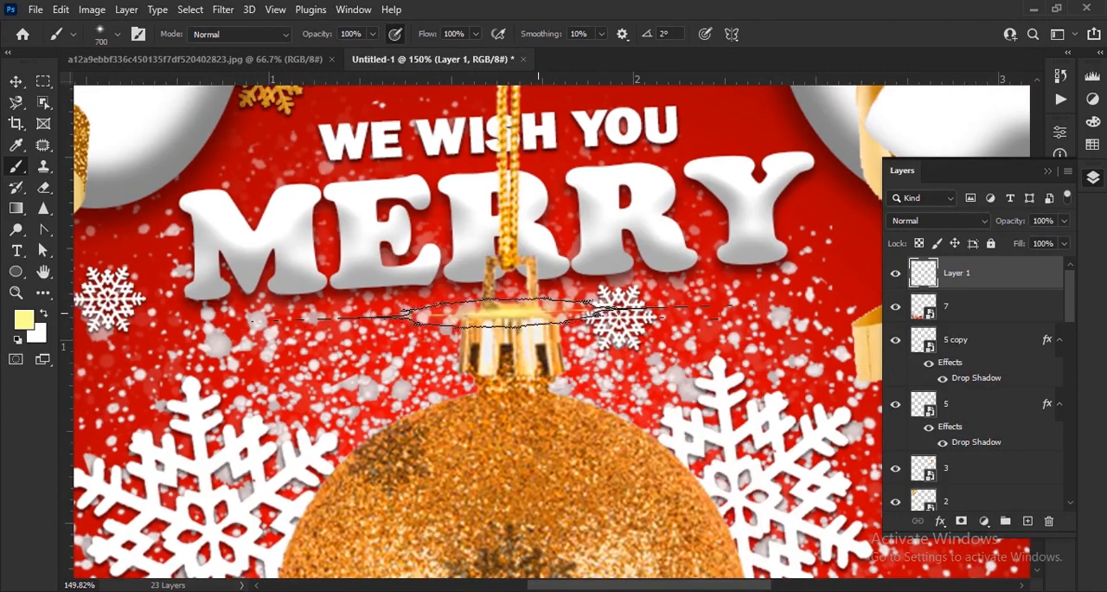
click(513, 312)
Swap the foreground color to white and reduce the flare brush to 500 px for the S in XMAS
scroll(519, 441, down, 5)
scroll(728, 457, up, 3)
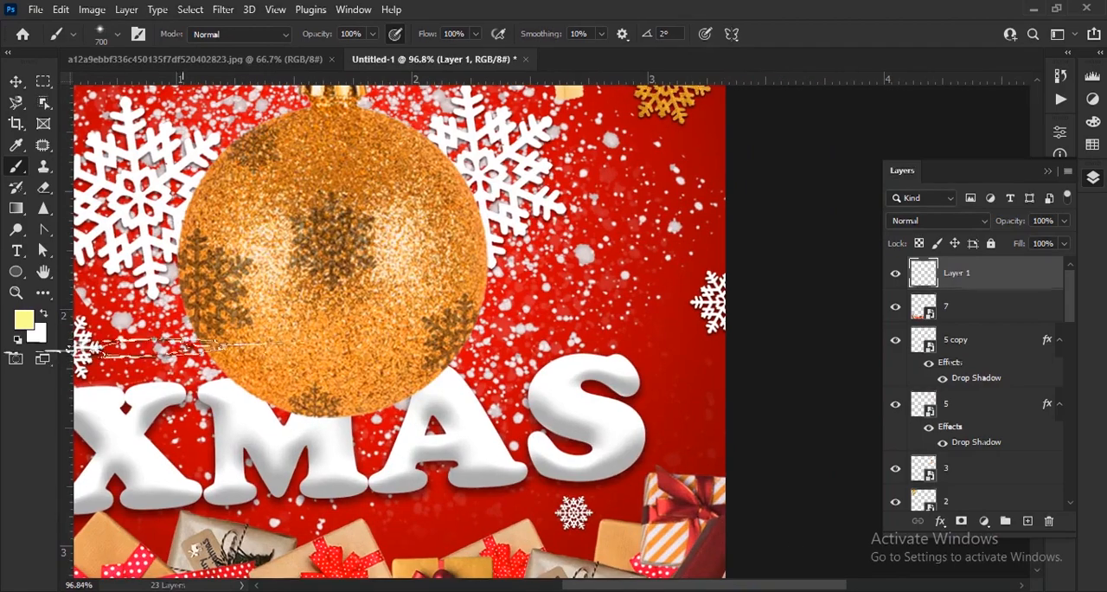
scroll(644, 371, up, 3)
key([)
key([)
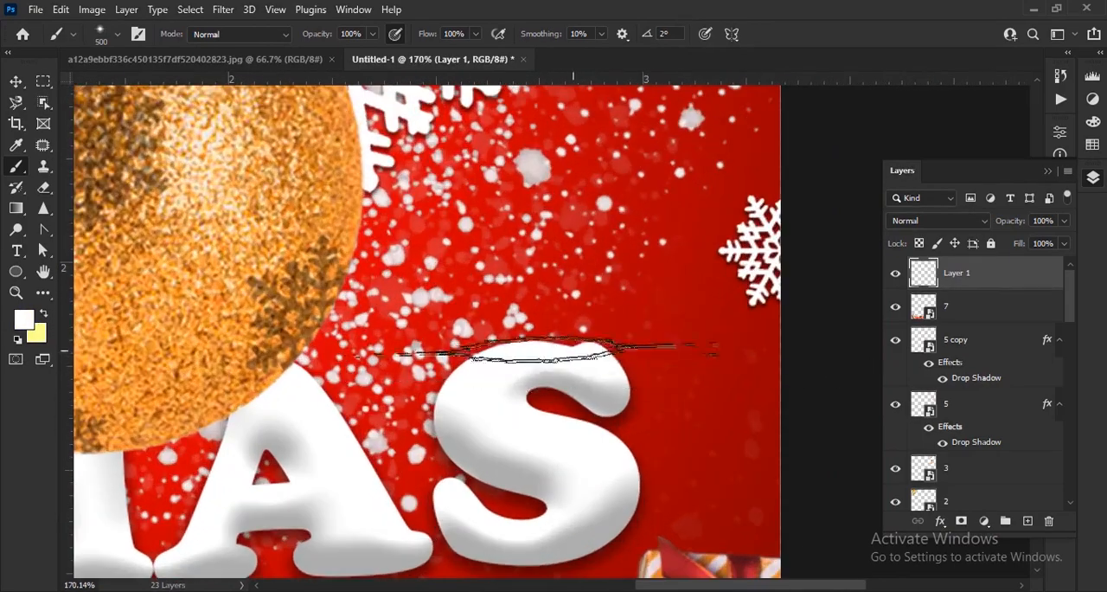
Reduce the flare brush to 250 px, set its angle to 9° and paint a white flare on the Y in MERRY
scroll(562, 361, down, 3)
drag(479, 441, 545, 553)
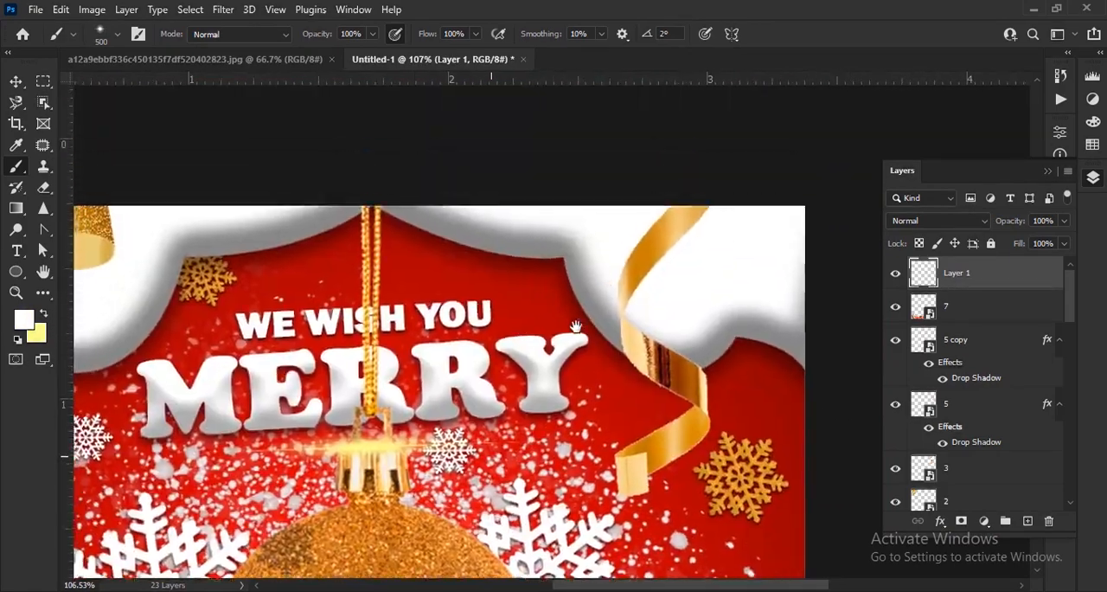
scroll(574, 331, up, 3)
scroll(527, 353, up, 3)
key([)
key([)
key([)
key([)
key([)
key([)
right_click(692, 344)
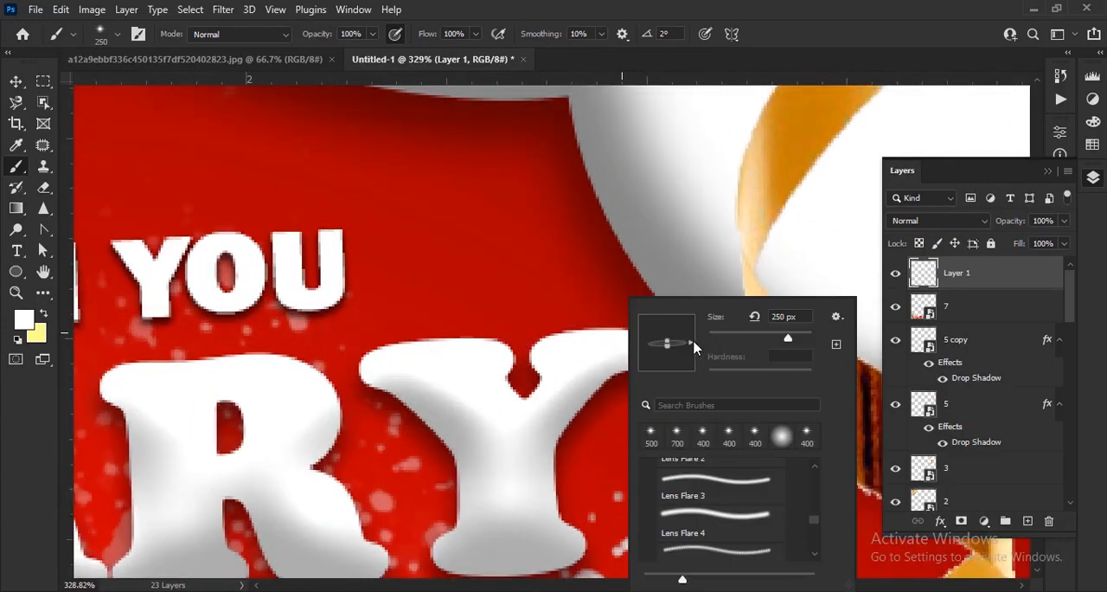
click(622, 332)
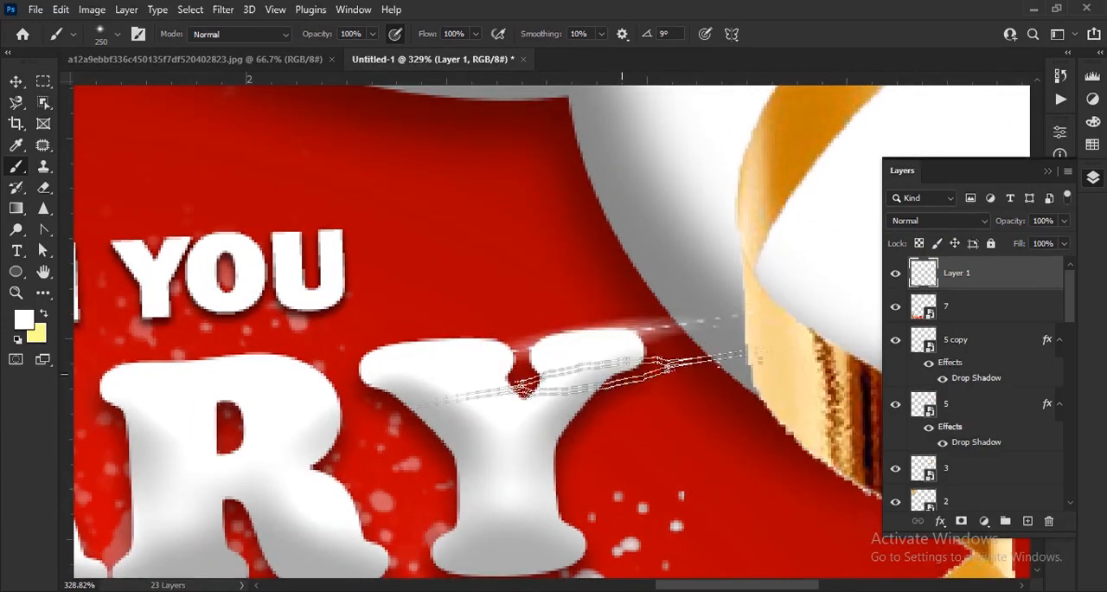
Set the brush angle to 18° and paint a white flare on the upper corner of the M in MERRY
scroll(605, 346, down, 4)
drag(415, 412, 599, 376)
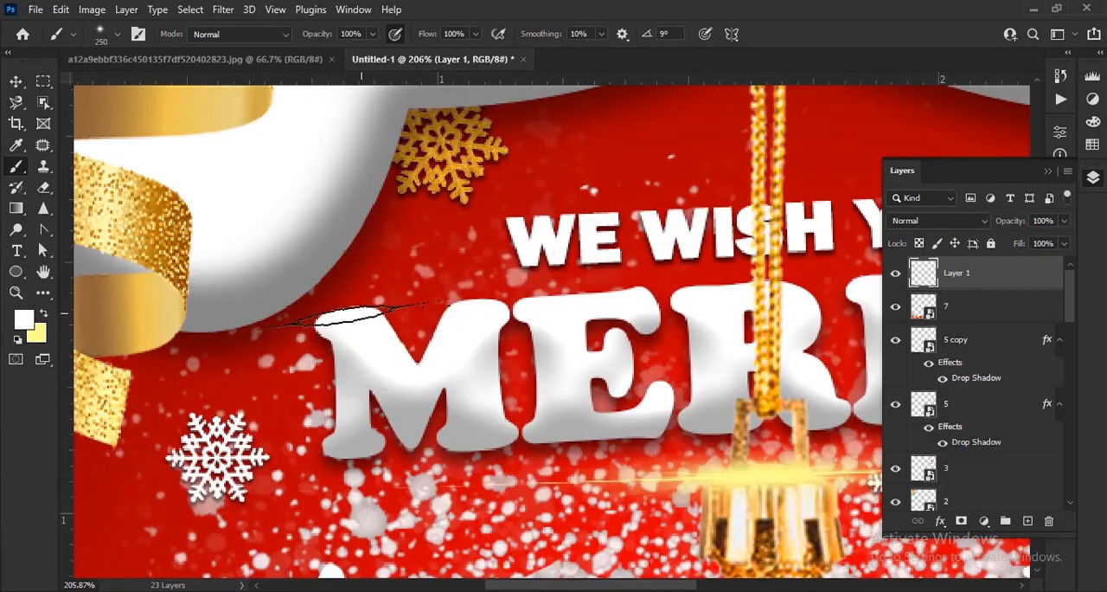
right_click(368, 310)
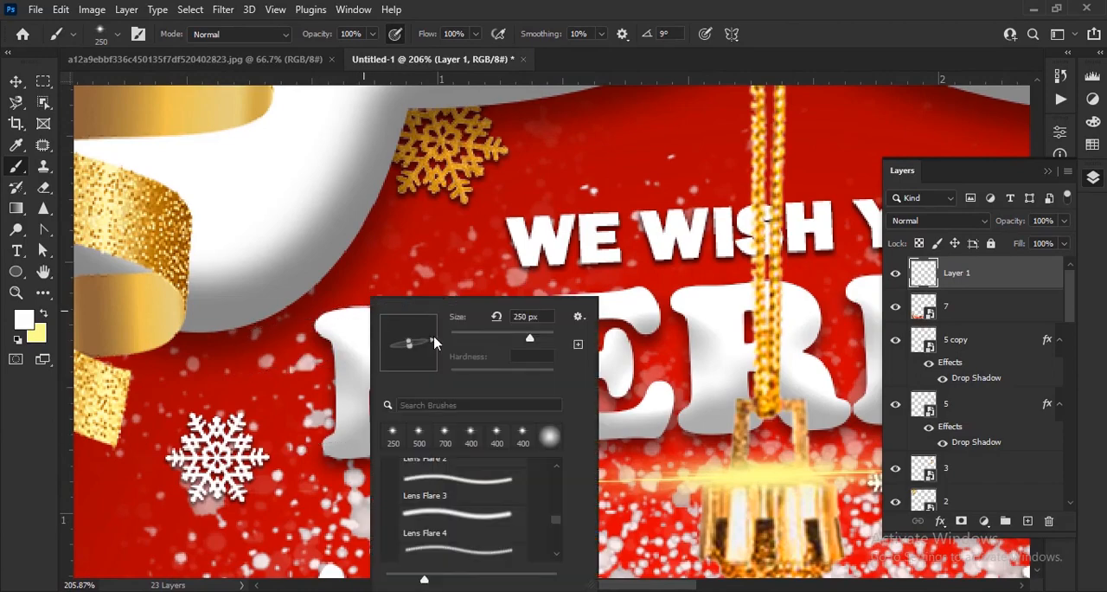
click(318, 321)
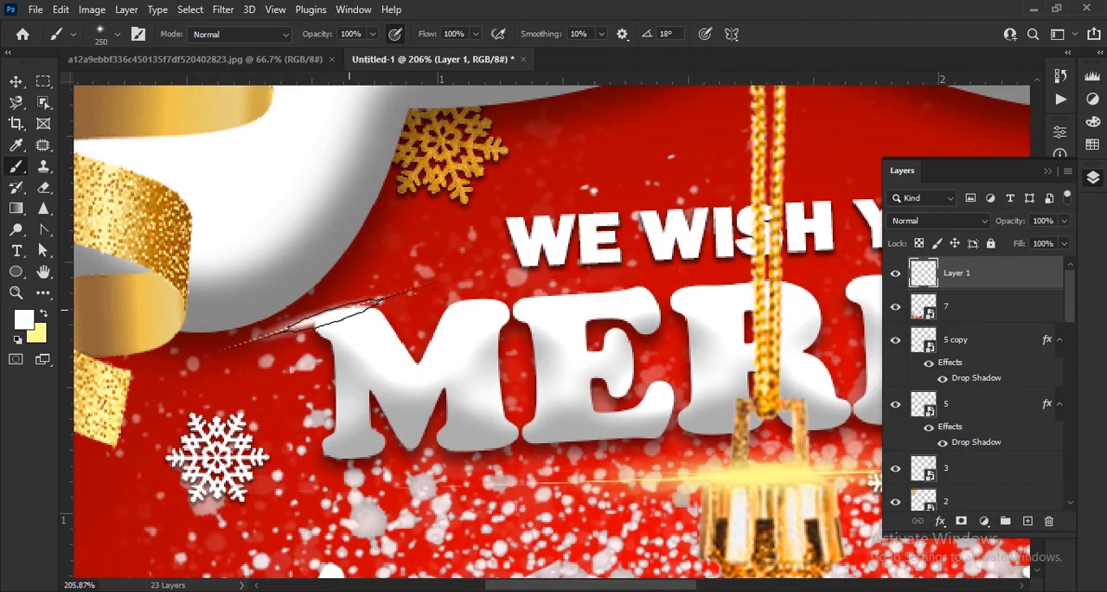
scroll(379, 439, down, 14)
scroll(686, 464, up, 1)
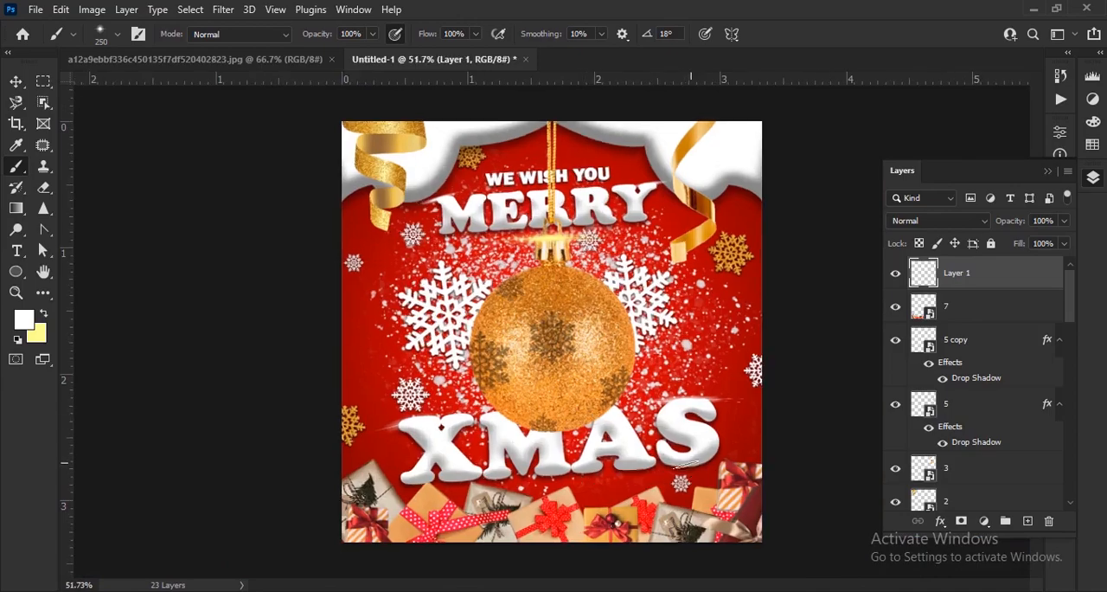
Swap the foreground color to pale yellow, set the brush angle to 3° and try a flare on the gold ornament's lower part
scroll(553, 495, up, 12)
right_click(549, 301)
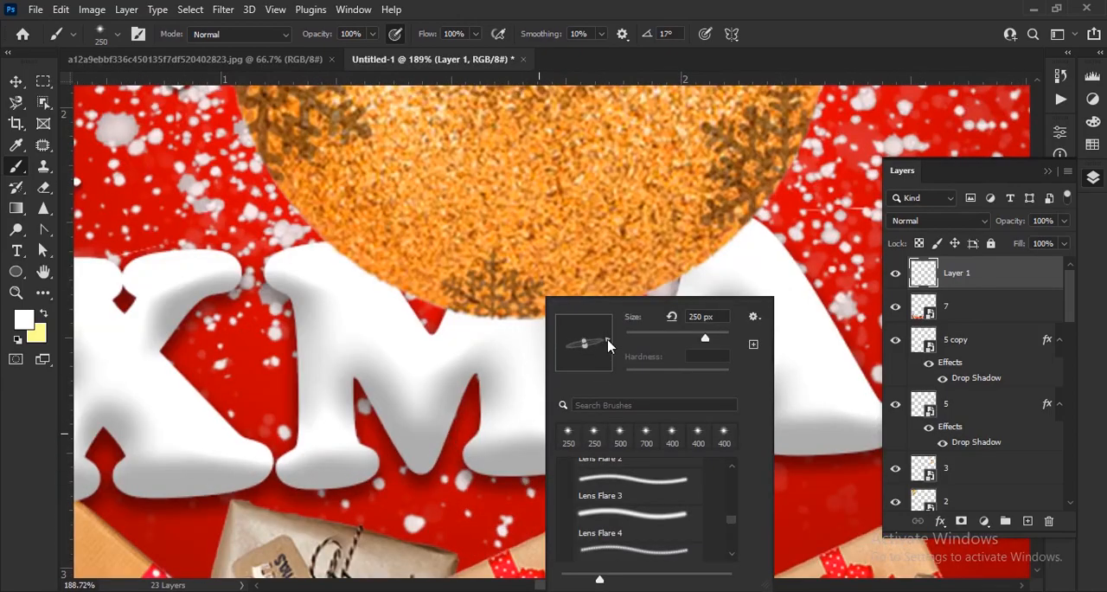
scroll(446, 450, down, 10)
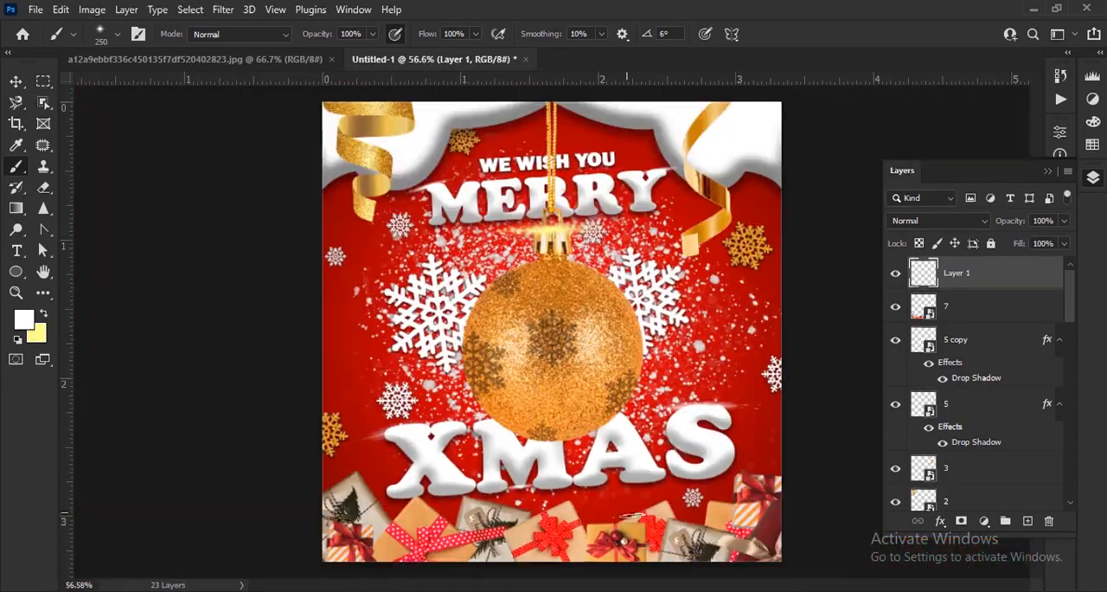
scroll(640, 403, up, 2)
scroll(640, 403, up, 10)
key(x)
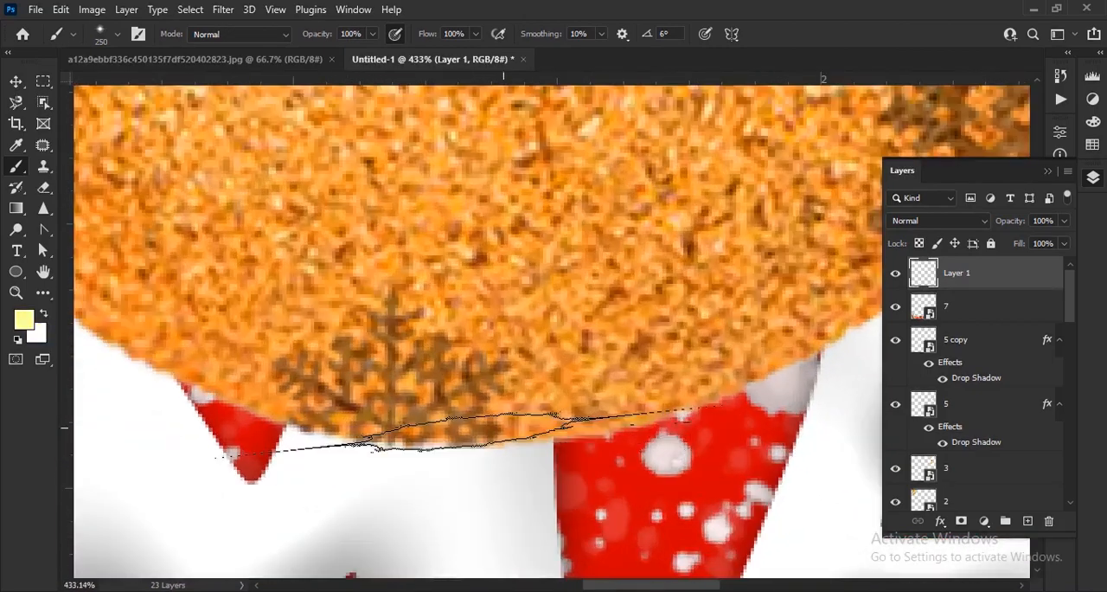
right_click(572, 344)
click(471, 219)
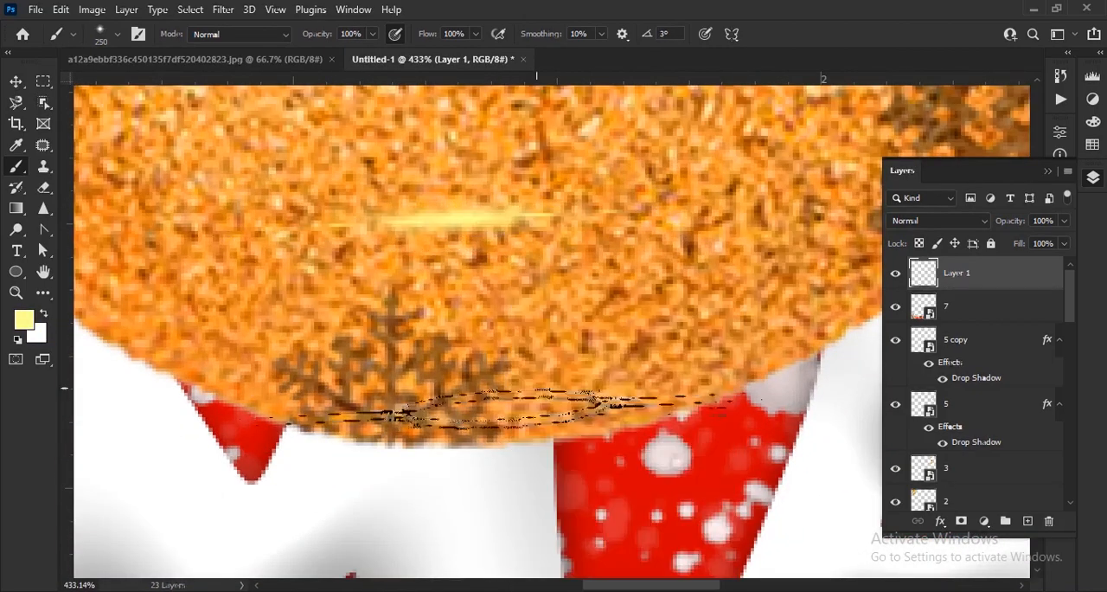
key(ctrl+z)
Paint a pale-yellow flare at the bottom edge of the gold ornament, just above XMAS
scroll(449, 455, up, 3)
click(425, 448)
scroll(440, 320, down, 7)
scroll(446, 306, down, 9)
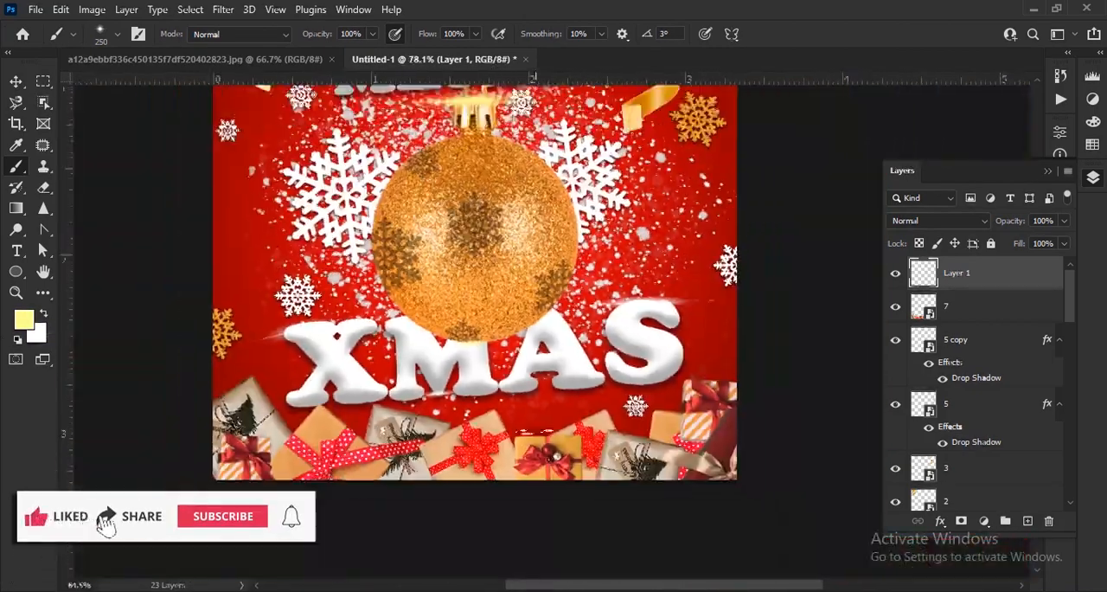
Switch to the Move tool, deselect all layers and review the whole greeting
click(21, 86)
click(798, 296)
scroll(795, 261, up, 2)
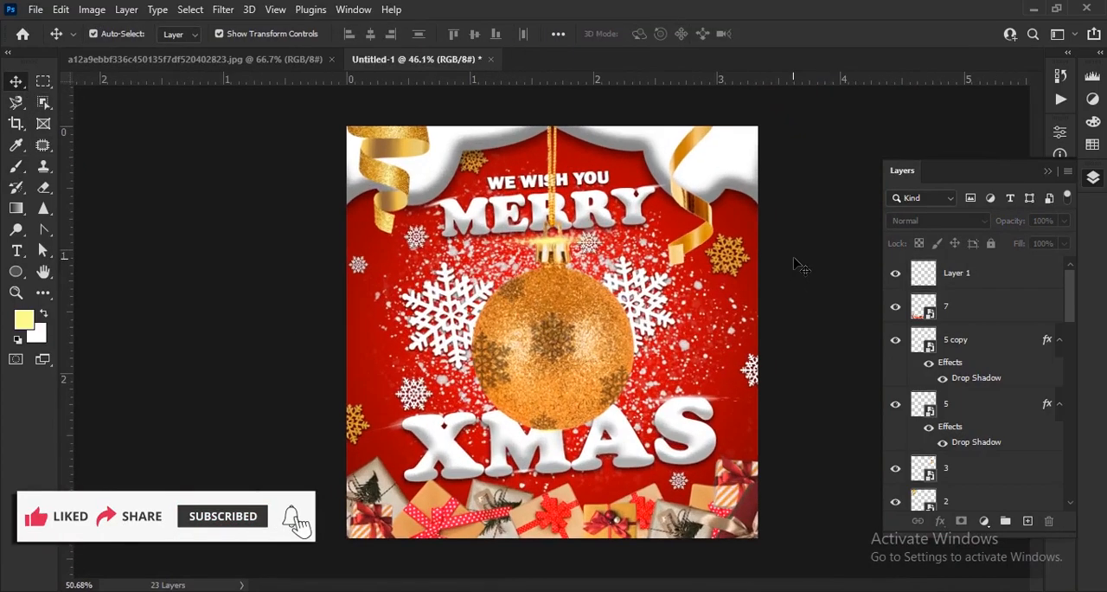
scroll(796, 261, down, 2)
scroll(796, 261, up, 1)
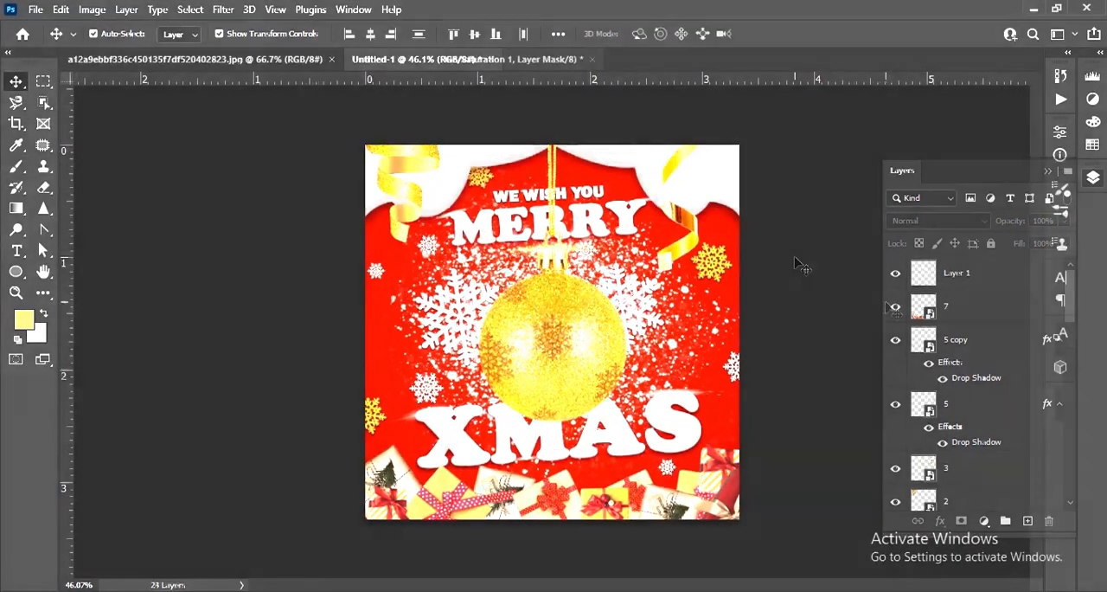